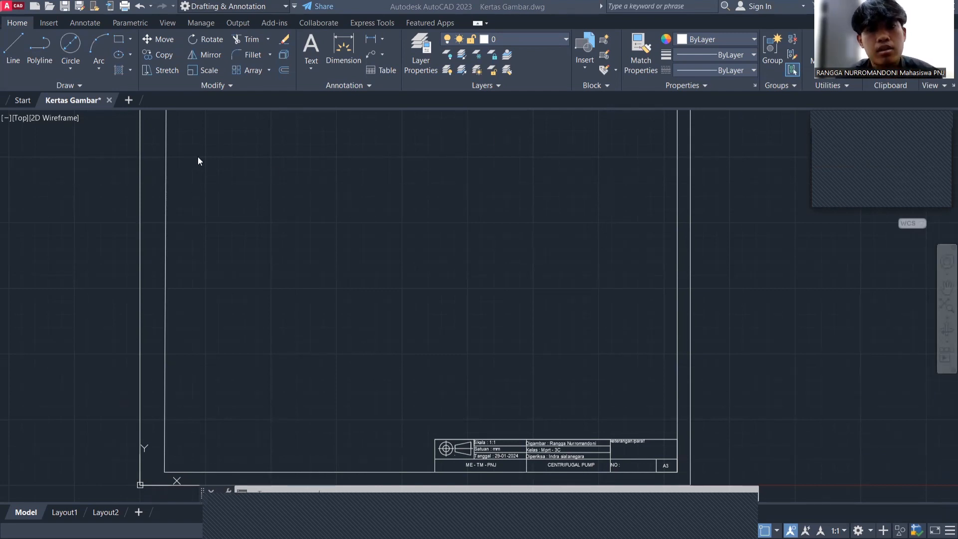
- Draw a circle 18 mm in diameter in the left half of the drawing frame
click(71, 65)
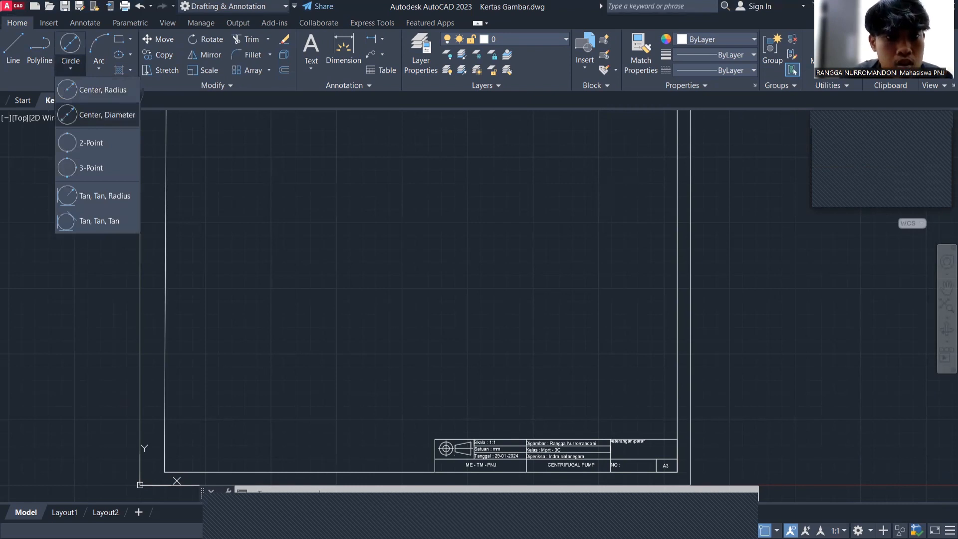
click(107, 114)
click(270, 248)
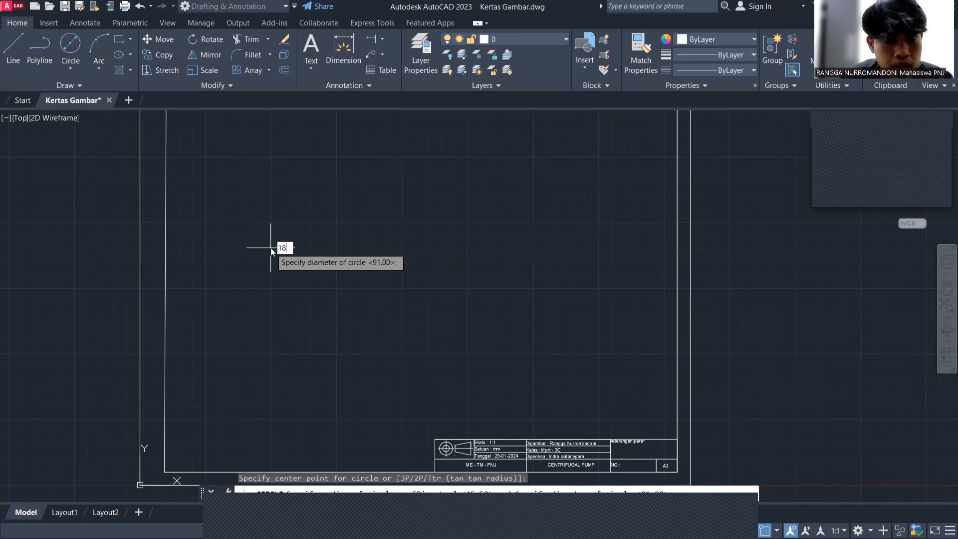
key(Return)
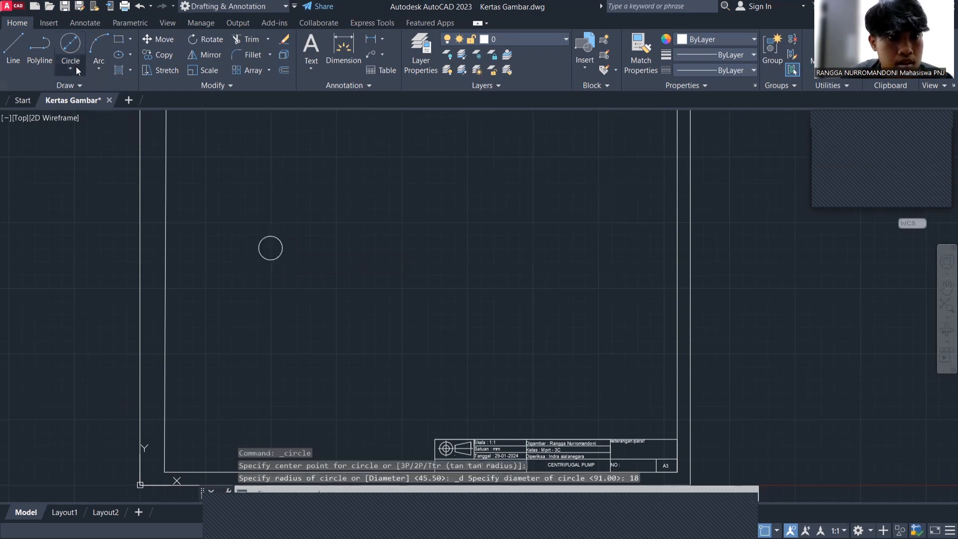
- Add a 22 mm diameter circle concentric with the 18 mm circle
click(75, 67)
click(107, 115)
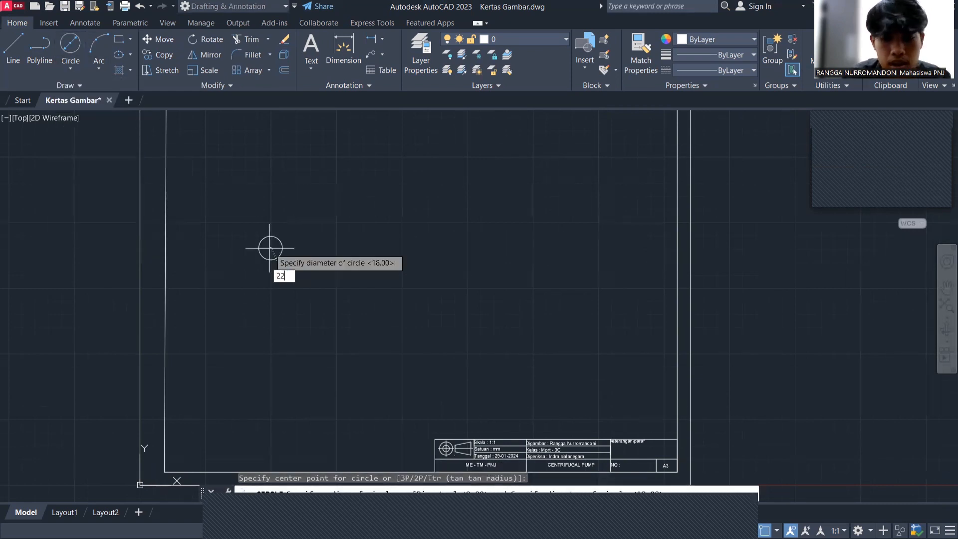
click(270, 248)
text(22)
key(Return)
- Add a 31 mm diameter circle around the same centre point
click(72, 68)
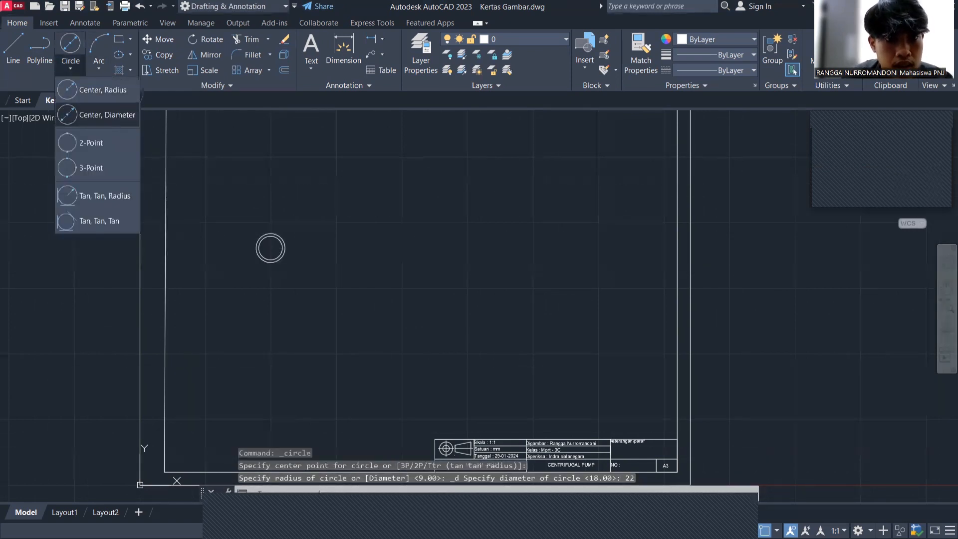
click(107, 114)
click(270, 248)
text(31)
key(Return)
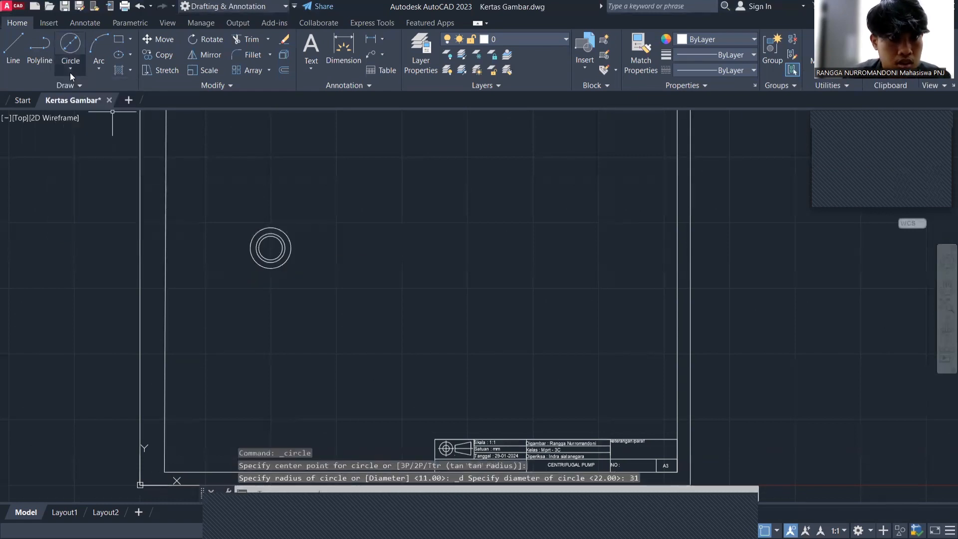
- Add a 56 mm diameter circle on the shared centre of the existing circles
click(69, 70)
click(100, 114)
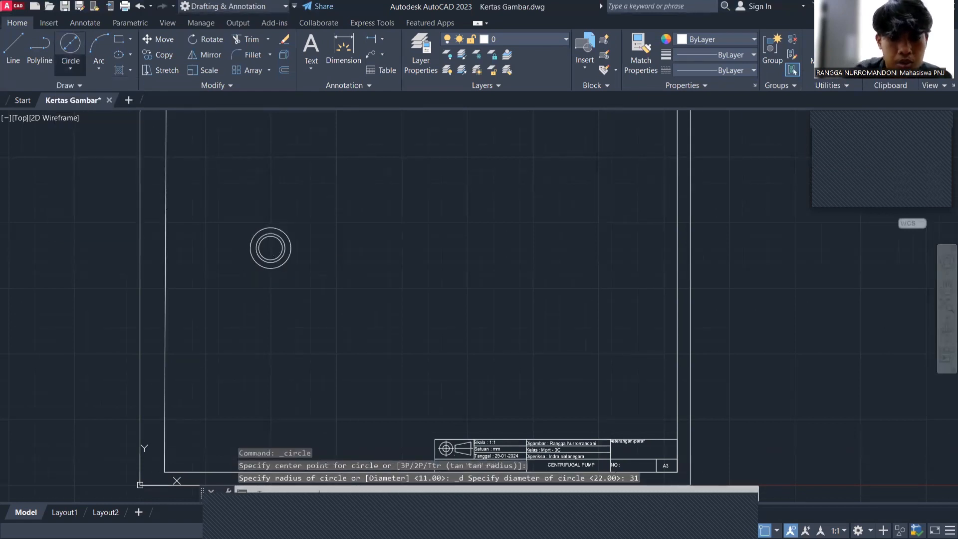
click(270, 248)
text(56)
key(Return)
- Add a concentric circle 60 mm in diameter around the 56 mm circle
click(78, 70)
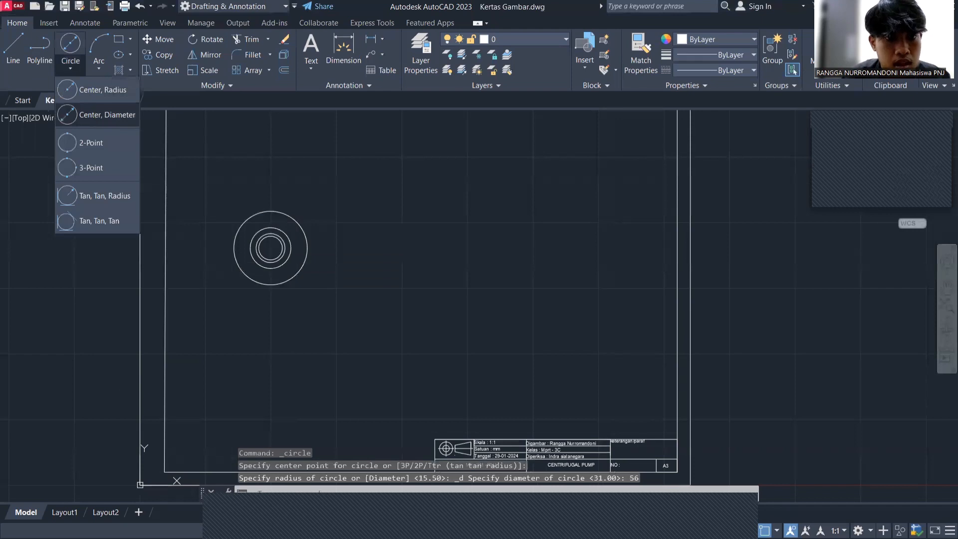
click(100, 114)
click(270, 247)
text(60)
key(Return)
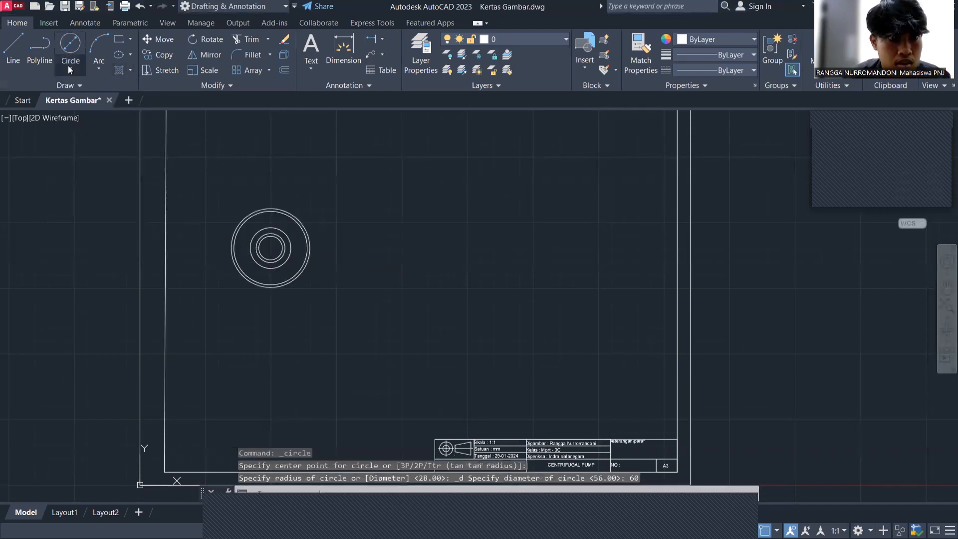
- Add a concentric circle 73 mm in diameter around the 60 mm circle
click(70, 68)
click(100, 114)
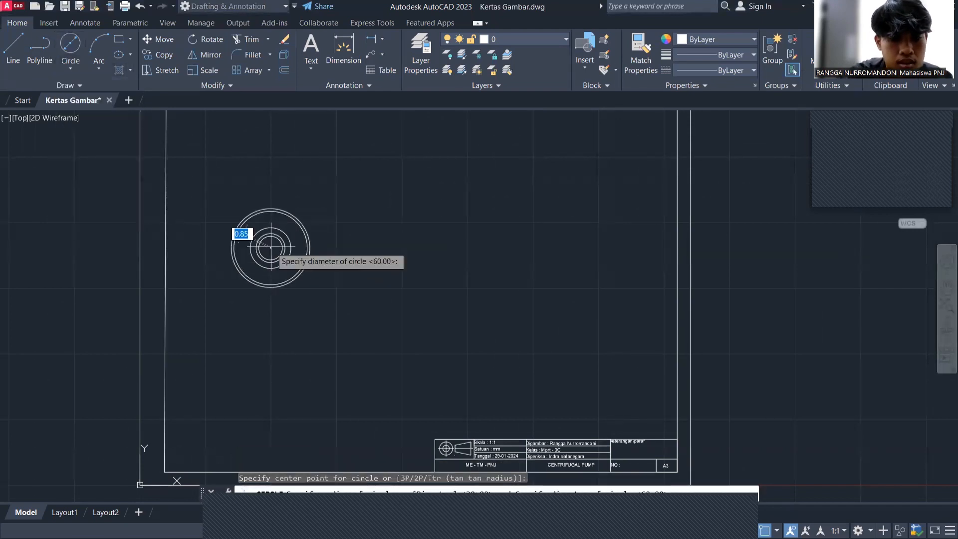
click(271, 248)
text(73)
key(Return)
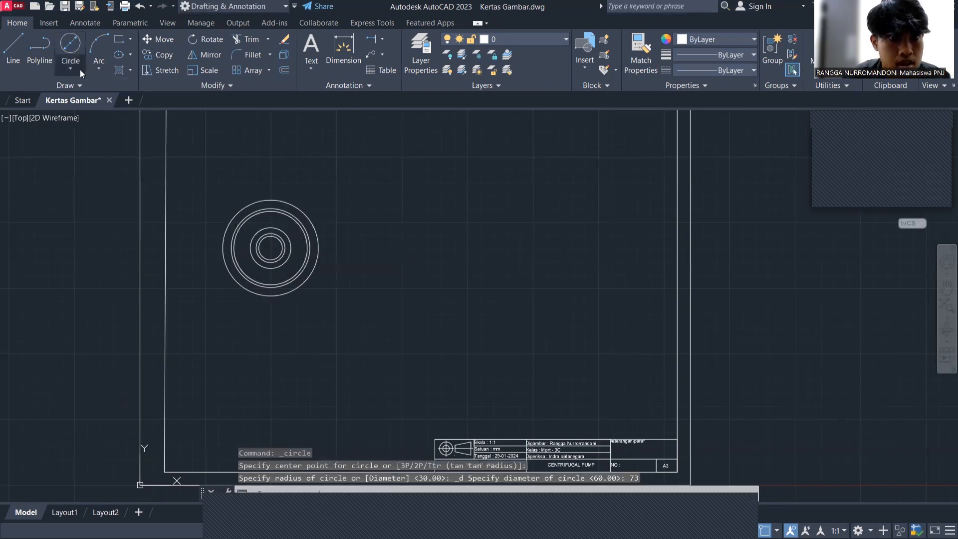
- Add the outermost concentric circle with a diameter of 91 mm
click(70, 68)
click(100, 115)
click(271, 247)
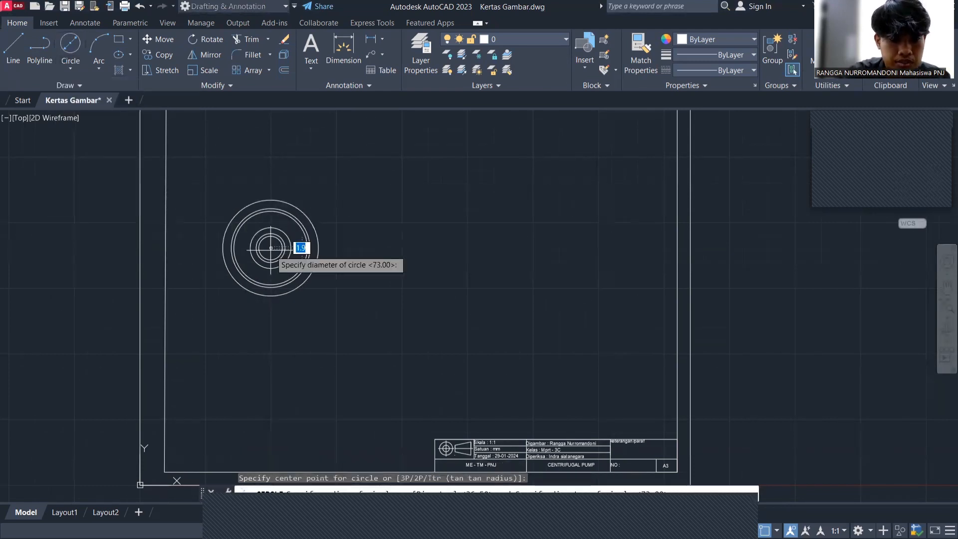
text(91)
key(Return)
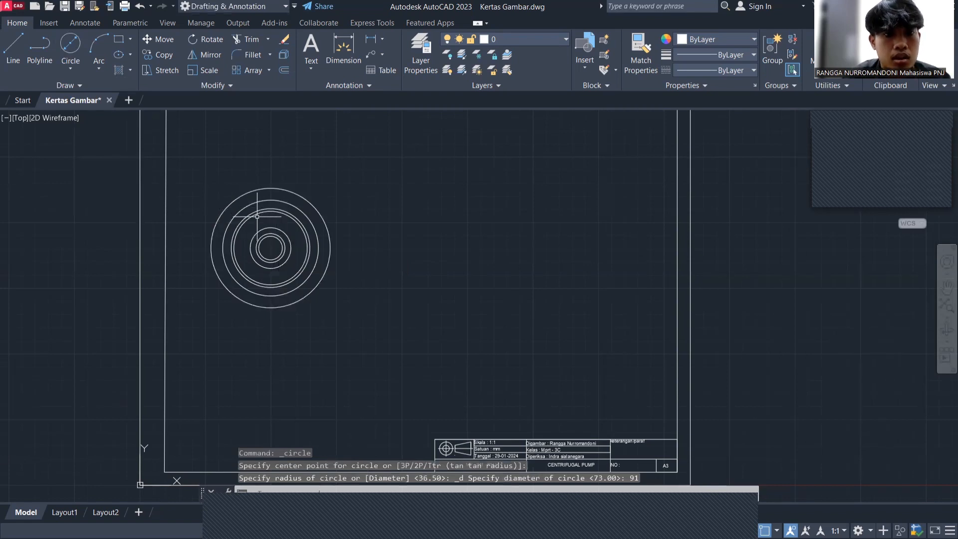
- Draw a 45.5 mm line from the circles' common centre straight up to the outermost circle
scroll(257, 217, up, 2)
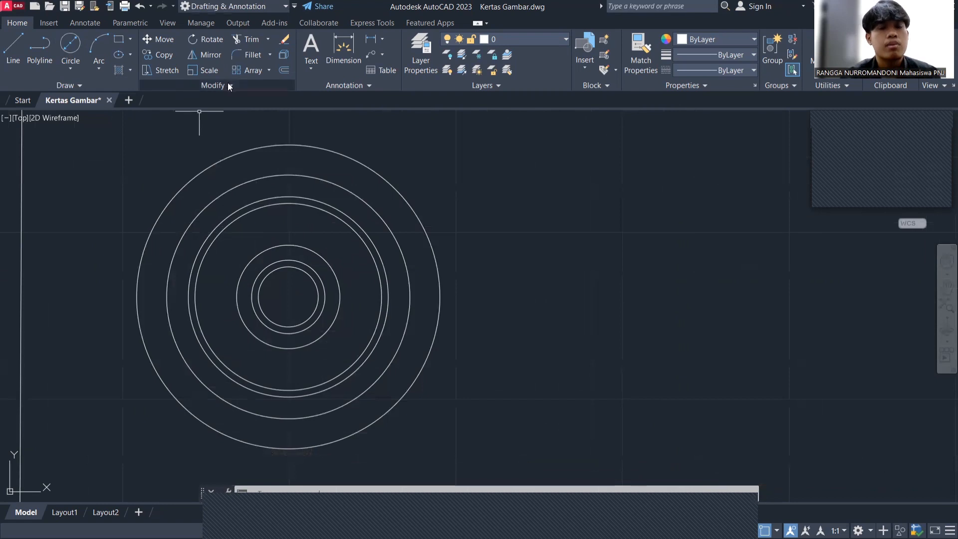
click(21, 56)
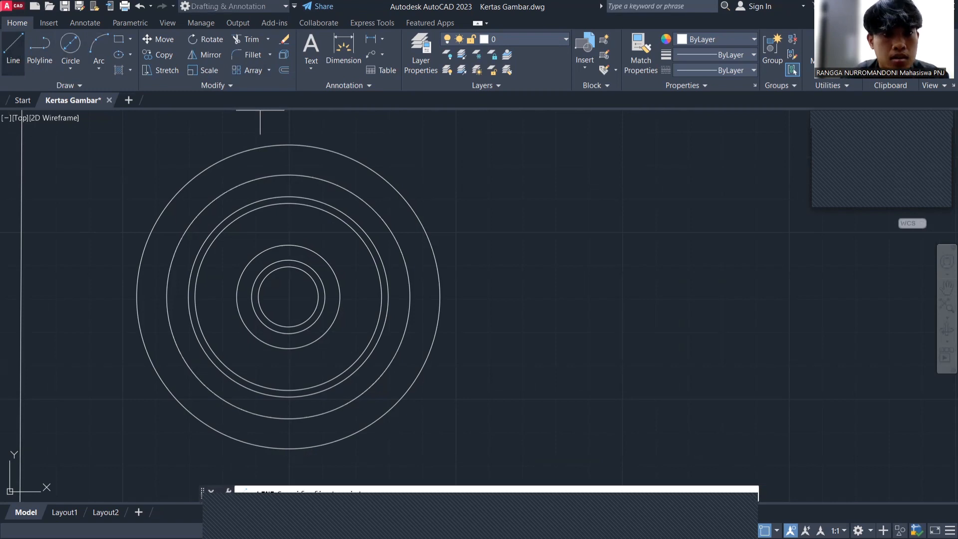
click(289, 145)
text(45.5)
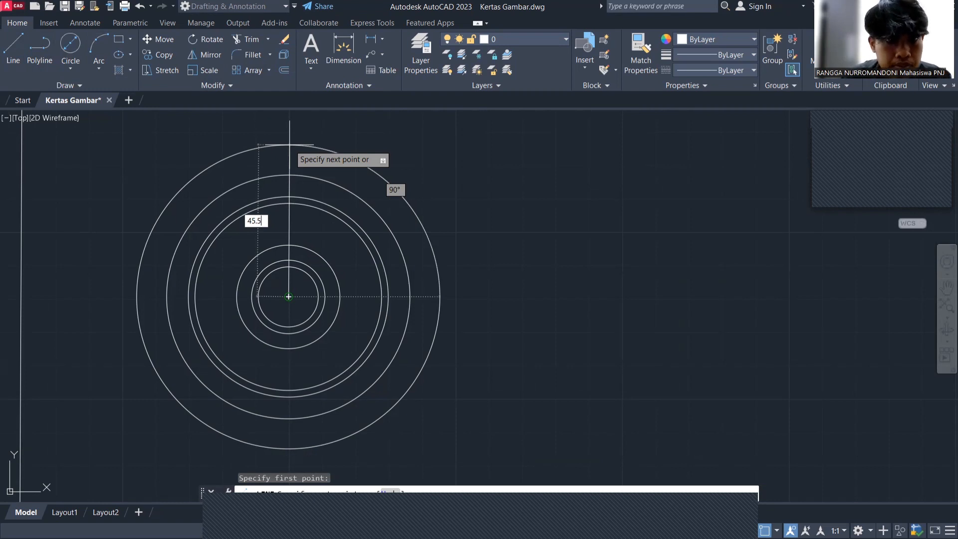
key(Return)
key(Escape)
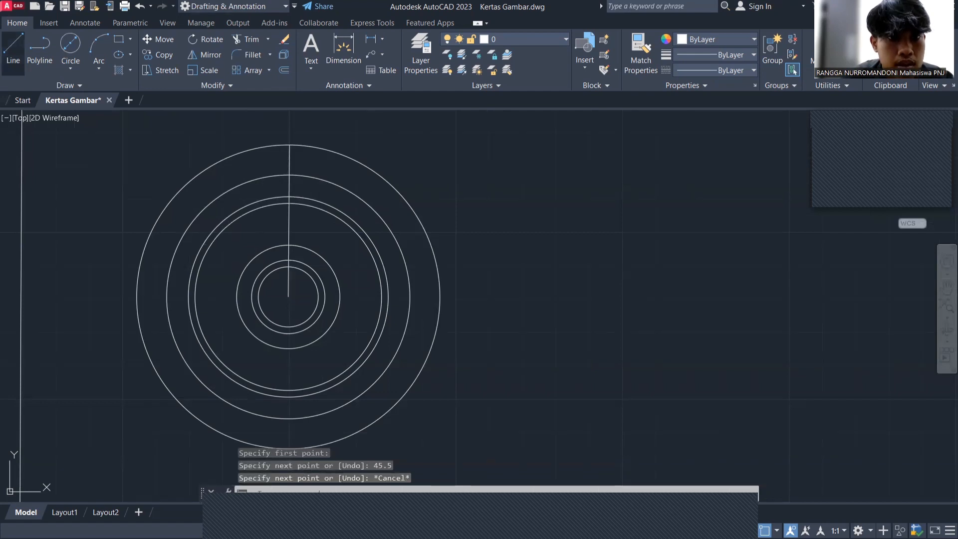
- Draw a 45.5 mm radial line from the common centre towards the upper left at about 125°
click(13, 50)
click(288, 296)
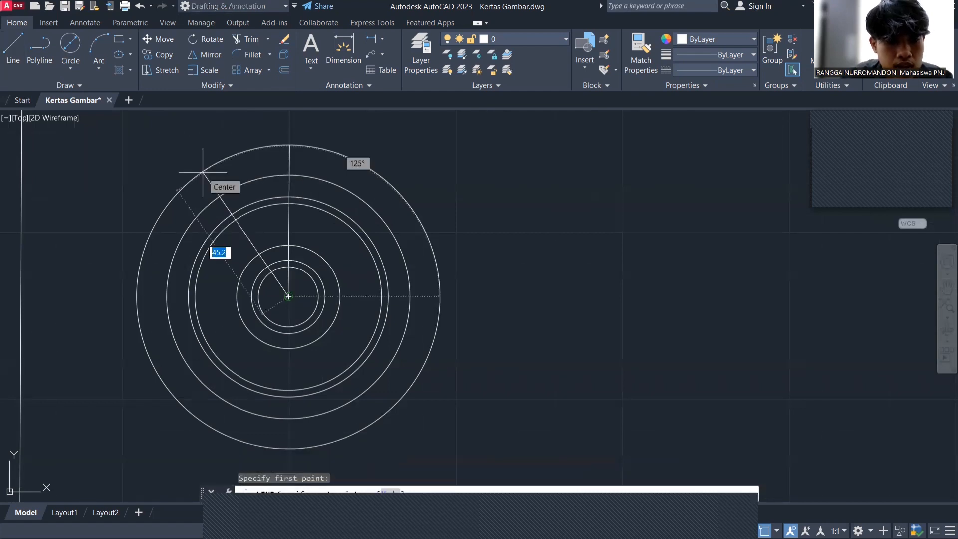
text(45)
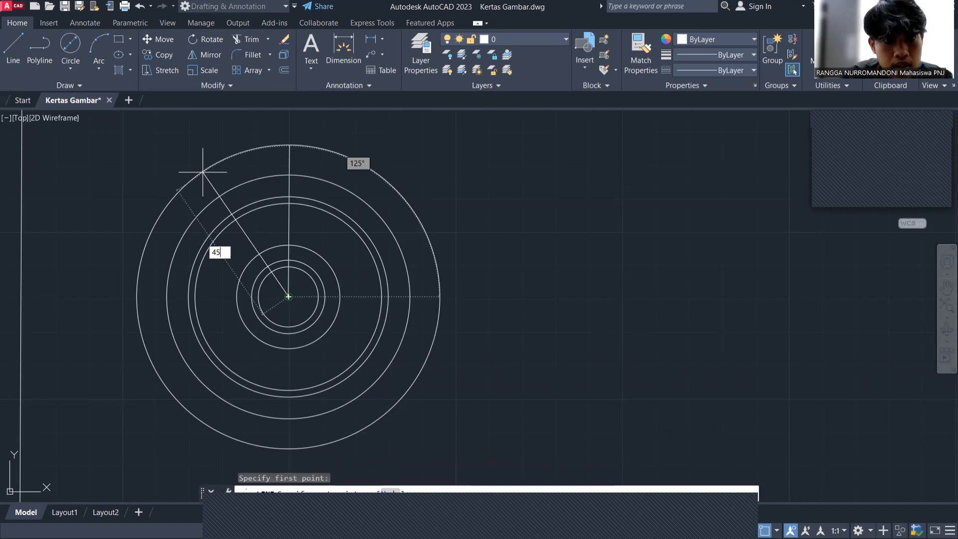
text(.5)
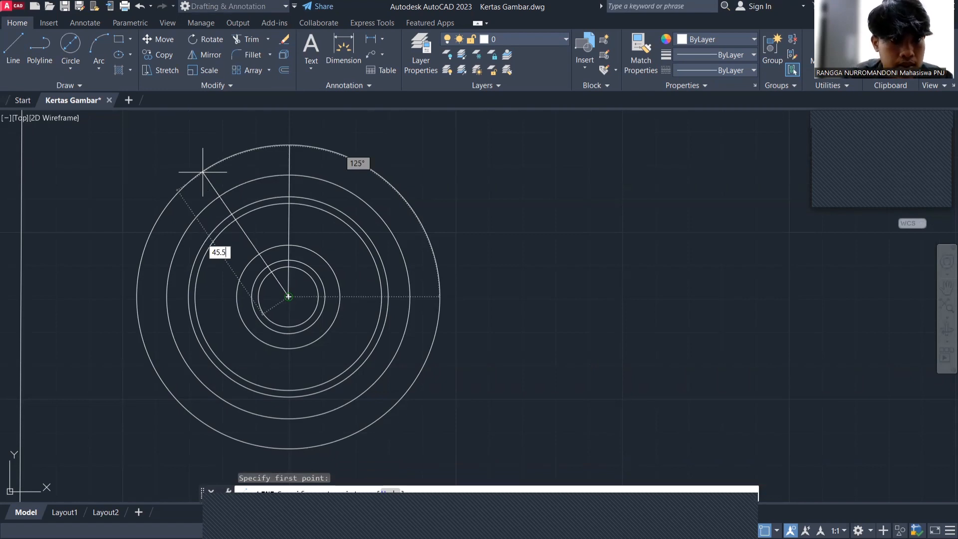
key(Return)
key(Escape)
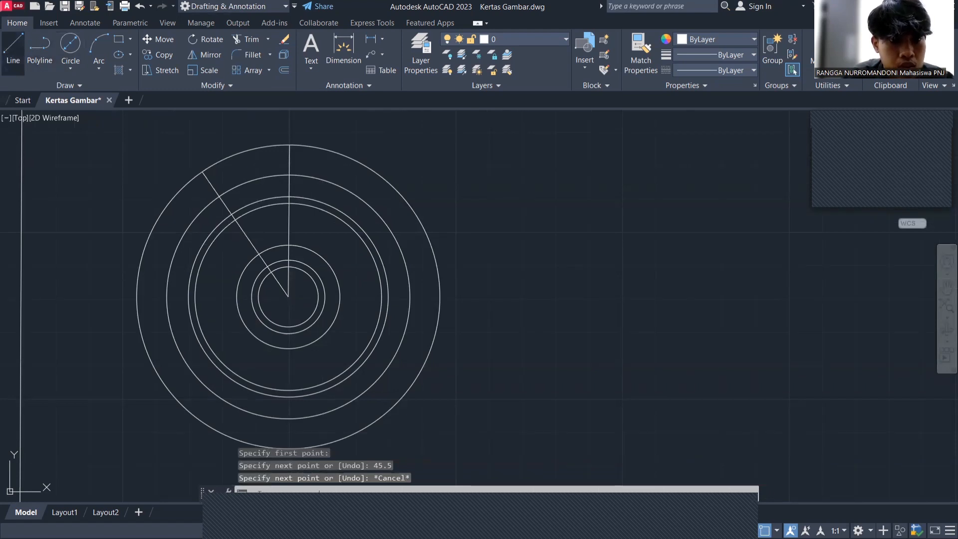
- Draw another 45.5 mm radial line from the common centre towards the upper left at about 140°
click(13, 48)
click(288, 296)
text(45.5)
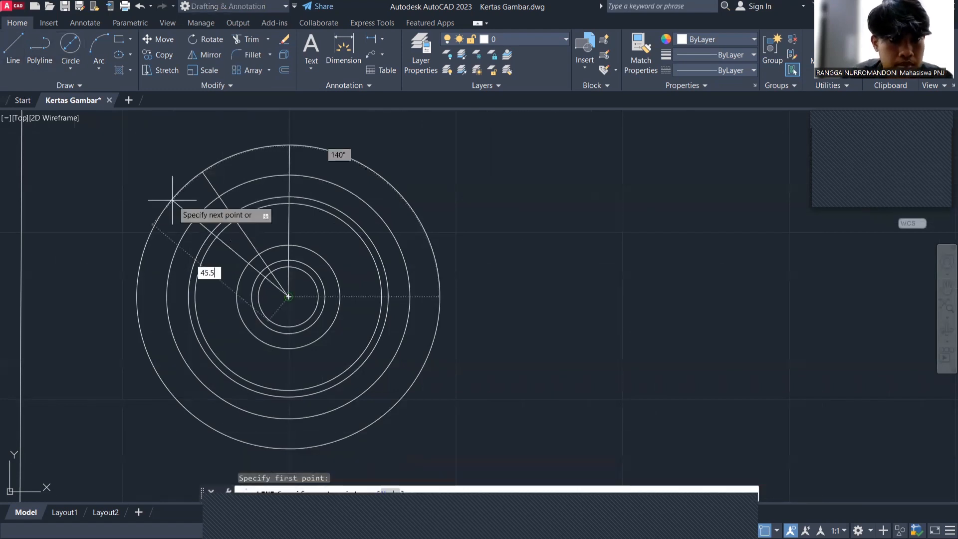
key(Return)
key(Escape)
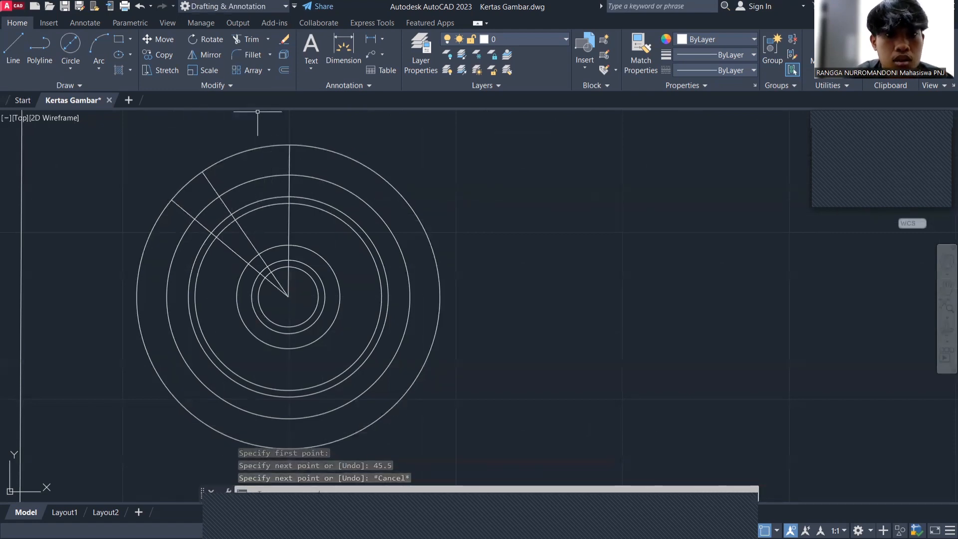
- Trim the outer circle between the slanted lines, open the next three circles up to the vertical line, and remove the excess radial line pieces
click(256, 41)
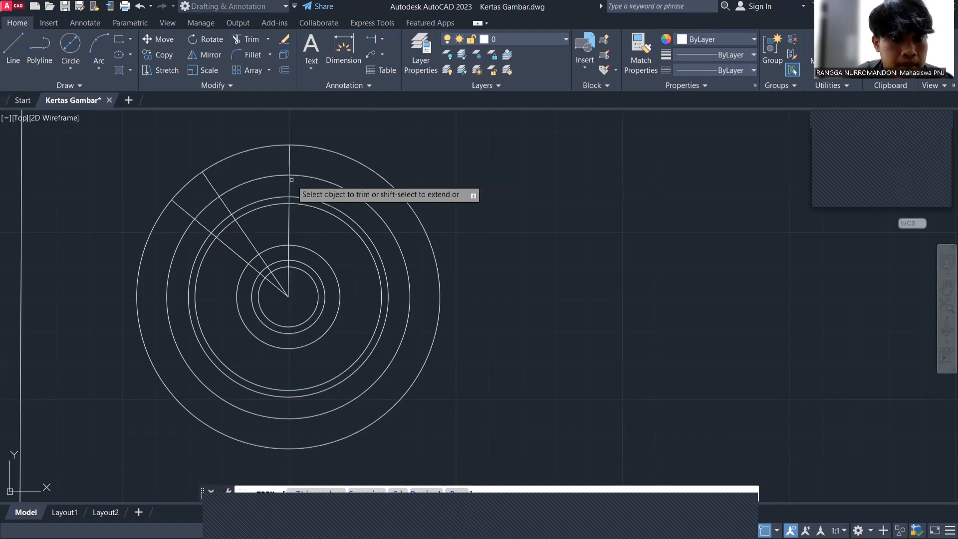
click(190, 180)
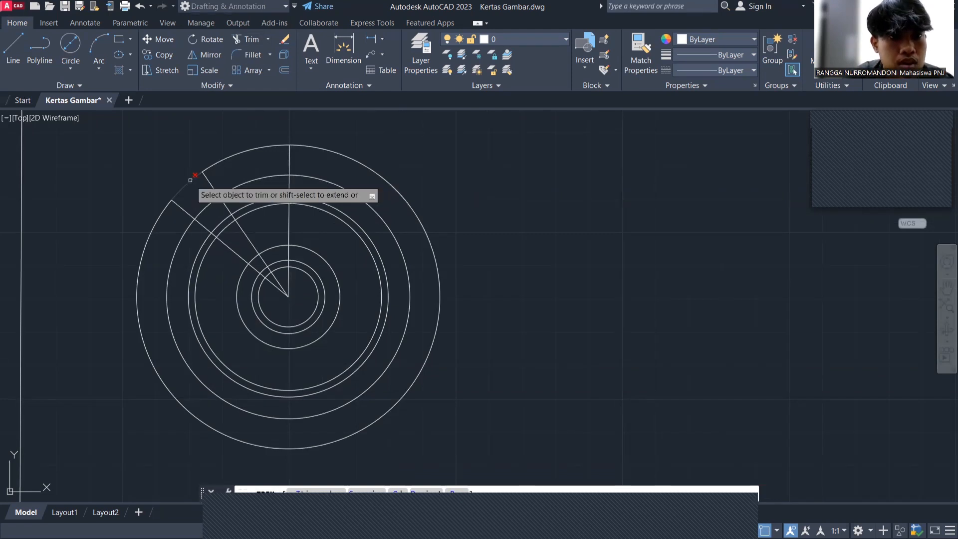
click(190, 180)
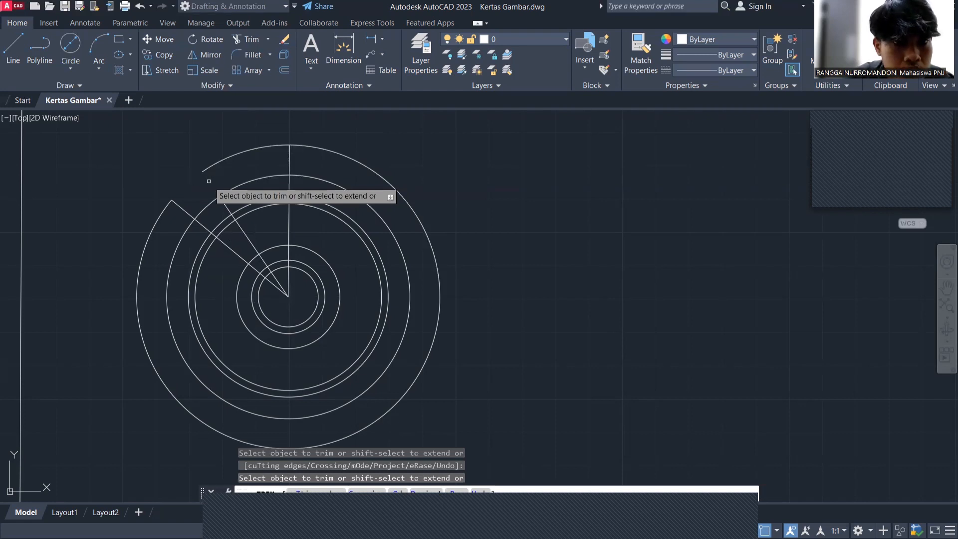
click(209, 202)
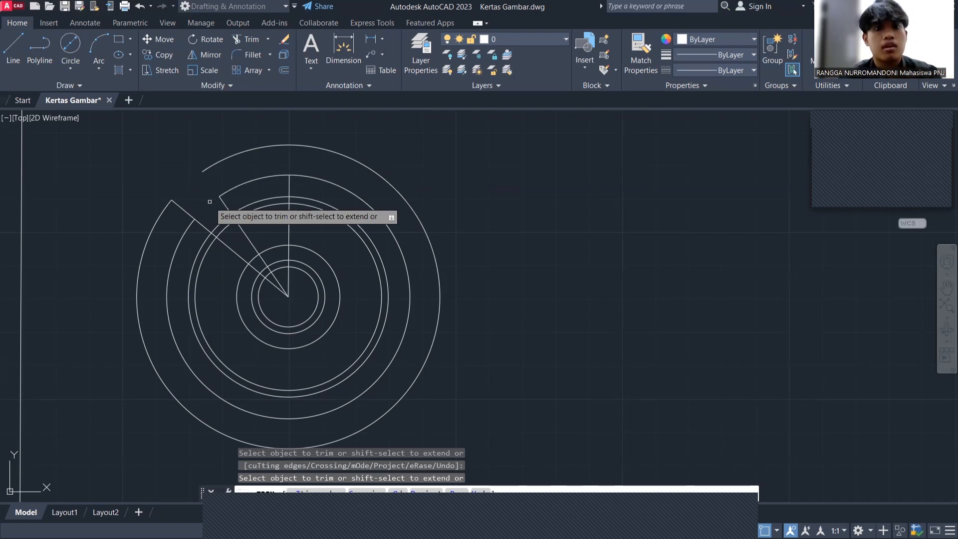
drag(210, 202, 376, 253)
key(Escape)
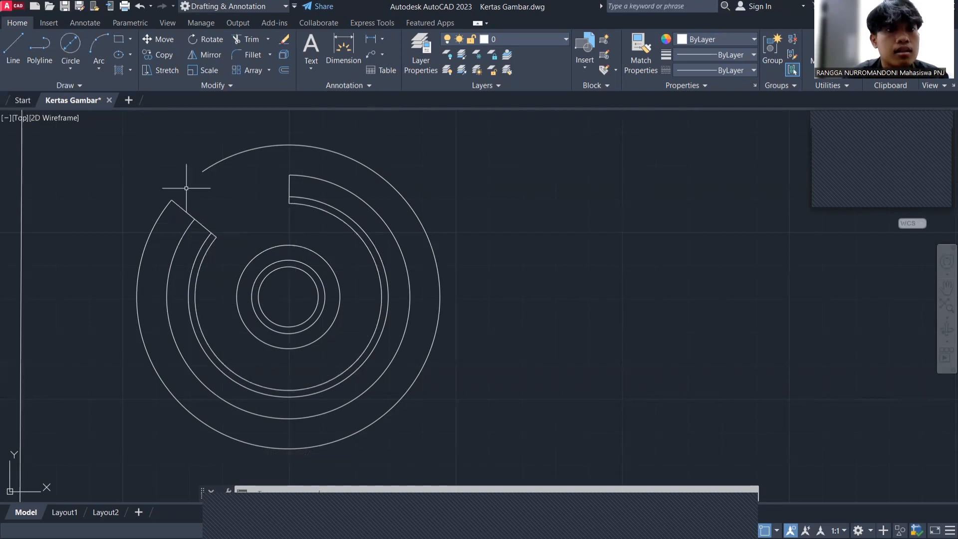
- With object snap off, draw a line from near the slanted edge's outer end, 36 mm long at 95°, and continue it 16 mm horizontally to the right
scroll(186, 188, down, 2)
click(13, 49)
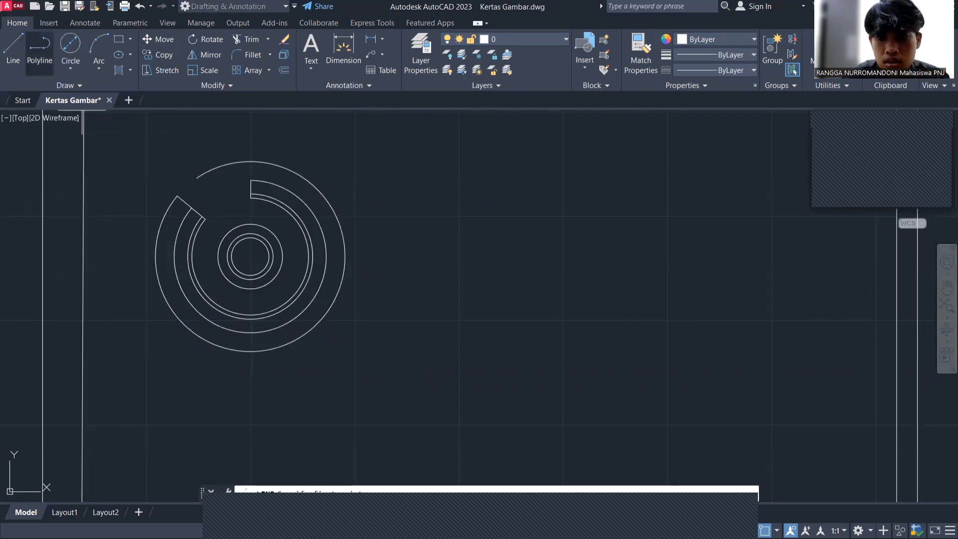
scroll(152, 183, up, 2)
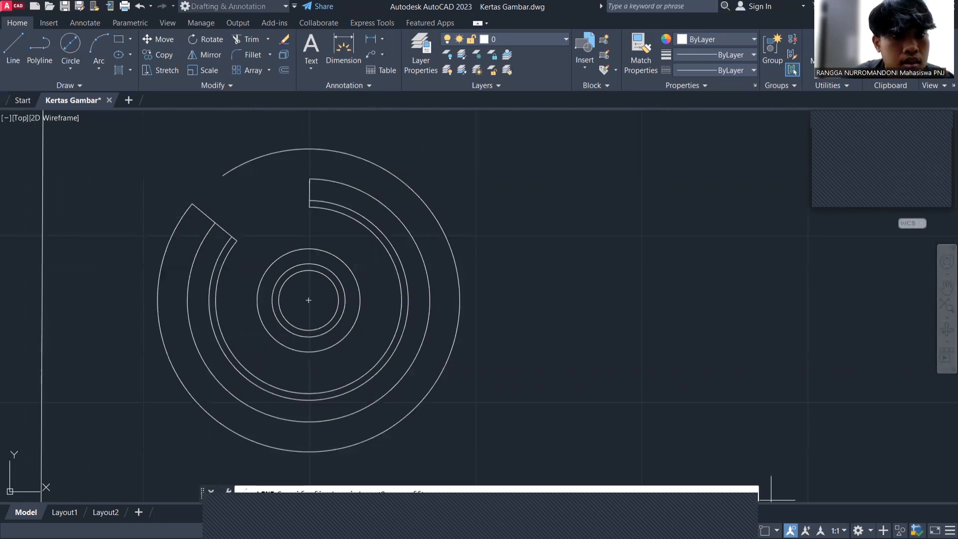
click(198, 207)
scroll(199, 208, up, 2)
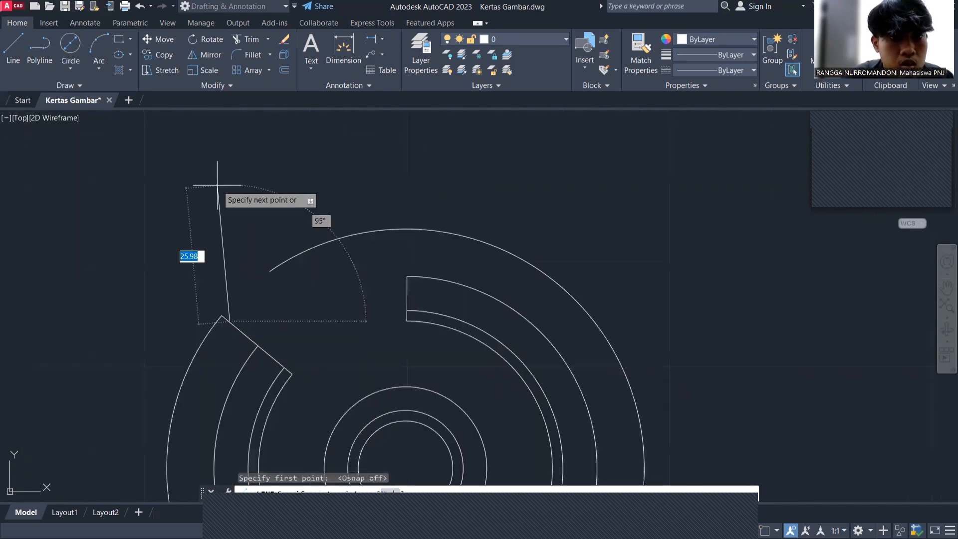
text(36)
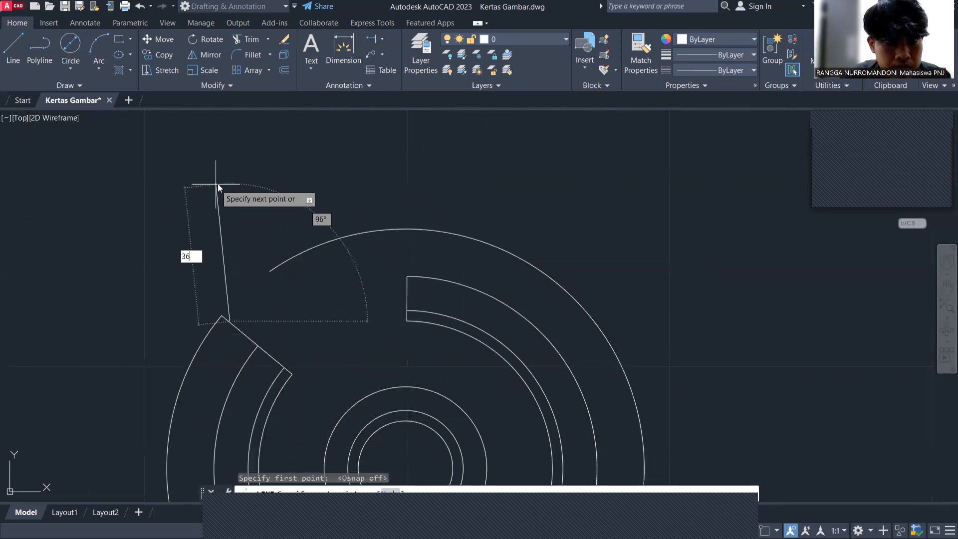
key(Tab)
text(95)
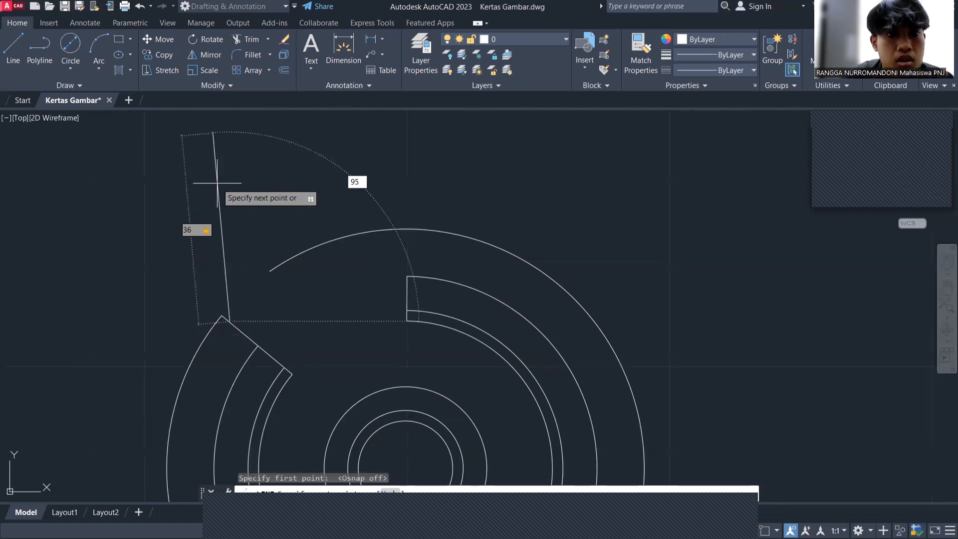
key(Return)
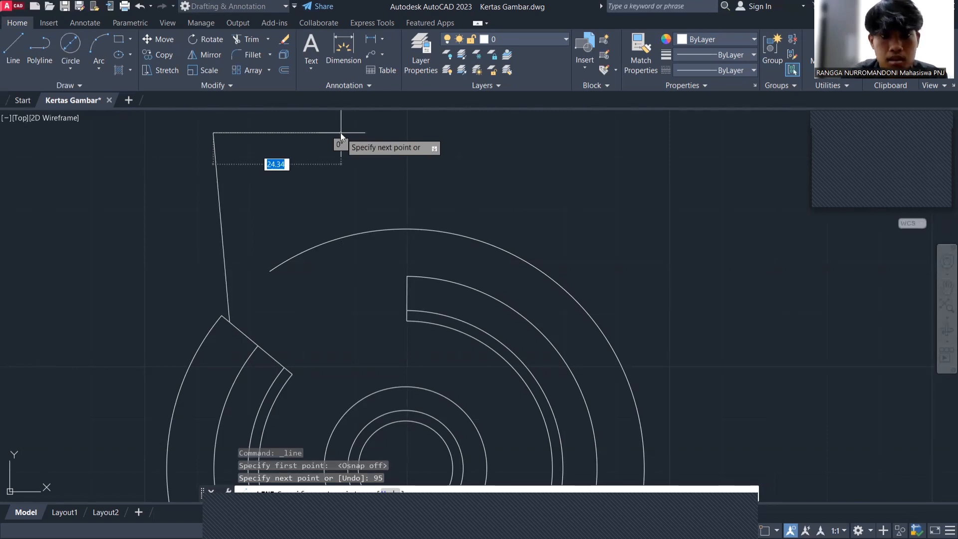
text(16)
key(Return)
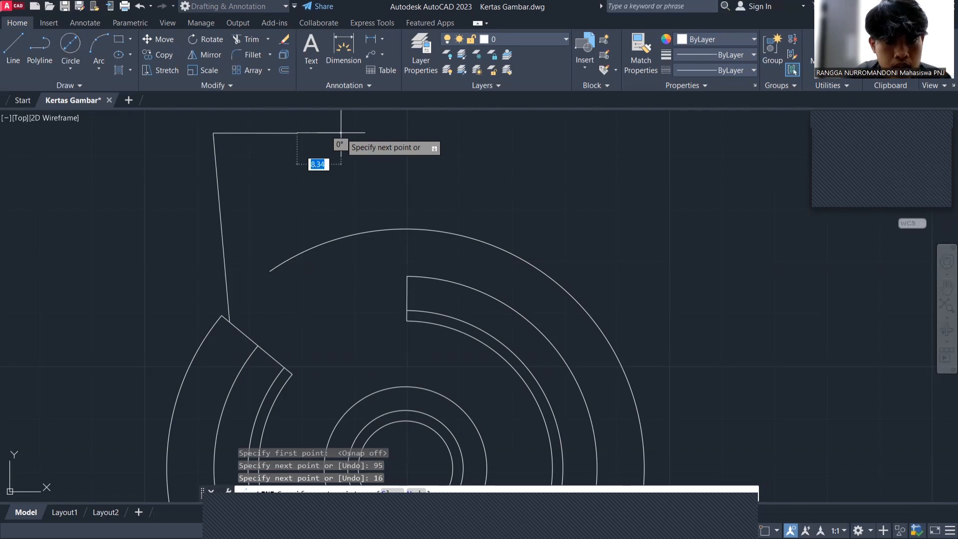
- Draw the outlet's right wall about 44 mm down to the slanted edge, and trim the outer arc's overhang inside the outlet
scroll(265, 332, up, 2)
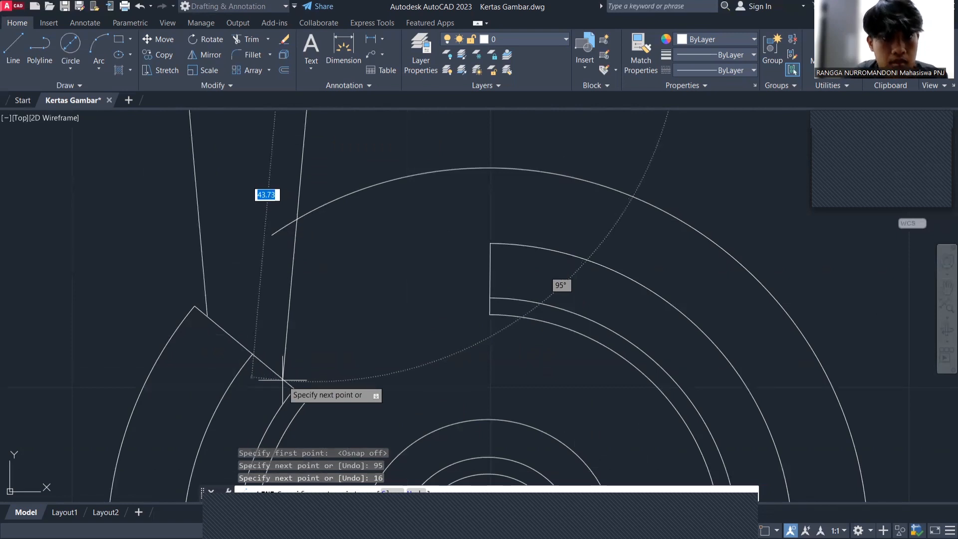
click(292, 381)
key(Escape)
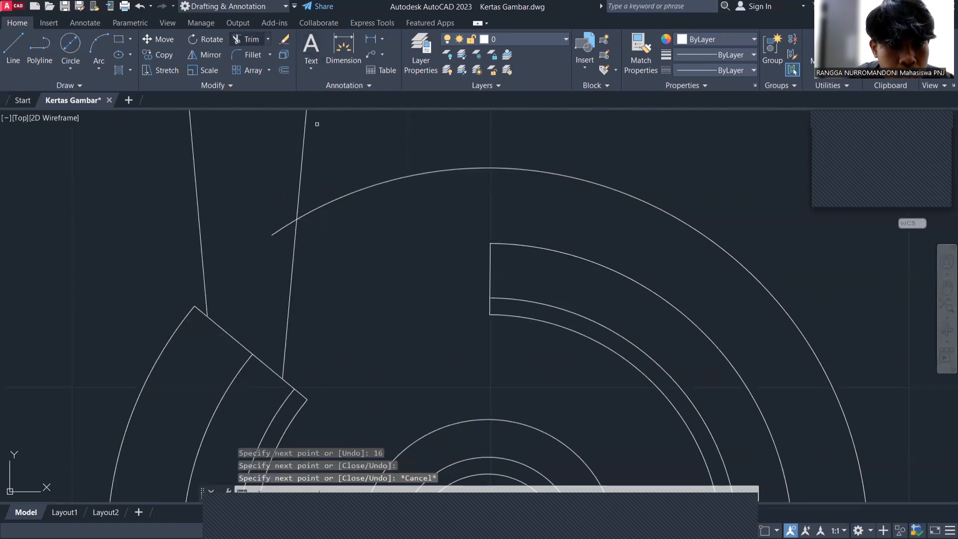
scroll(293, 240, up, 2)
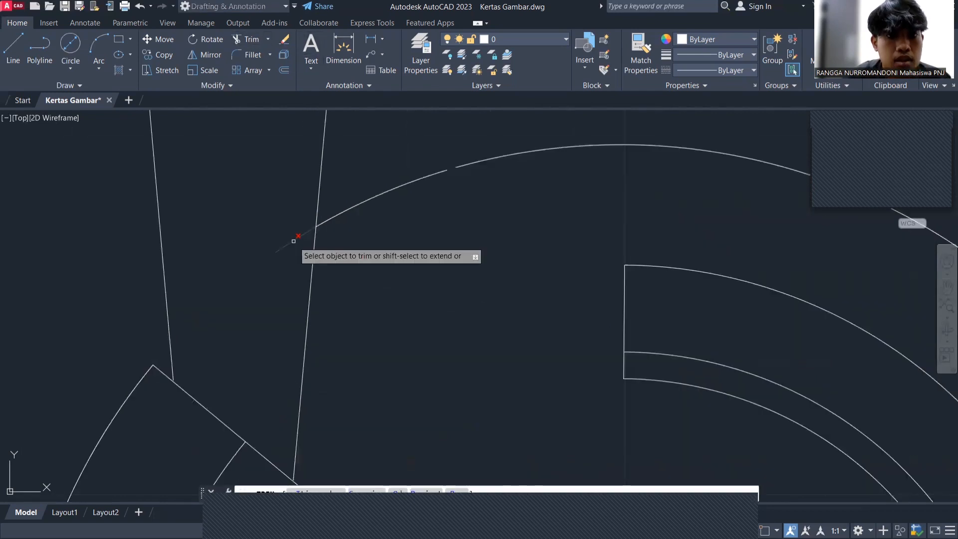
scroll(367, 224, down, 5)
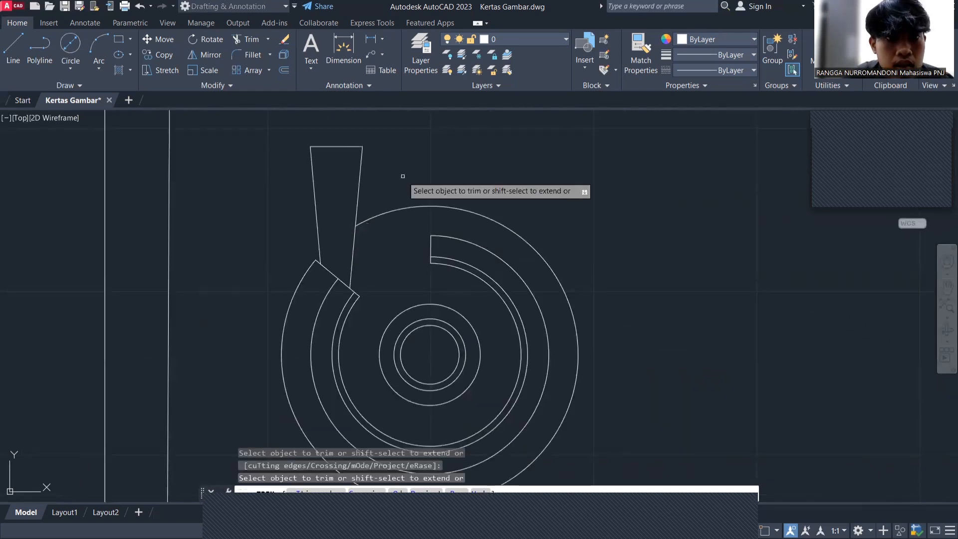
key(Escape)
- With object snap on, draw the left flange from the outlet's top-left corner: 12 mm left, 5 mm down and 9 mm right
text(l)
key(Return)
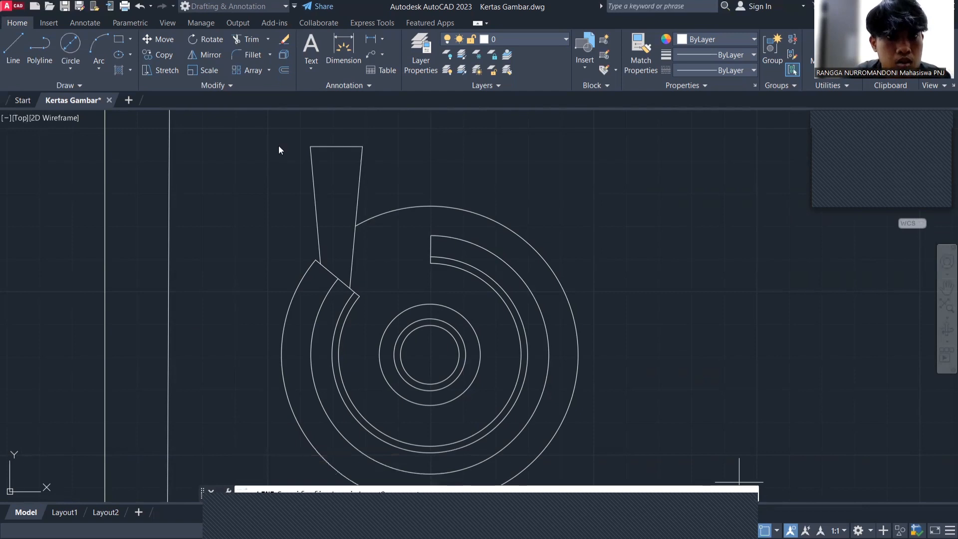
key(F3)
click(310, 146)
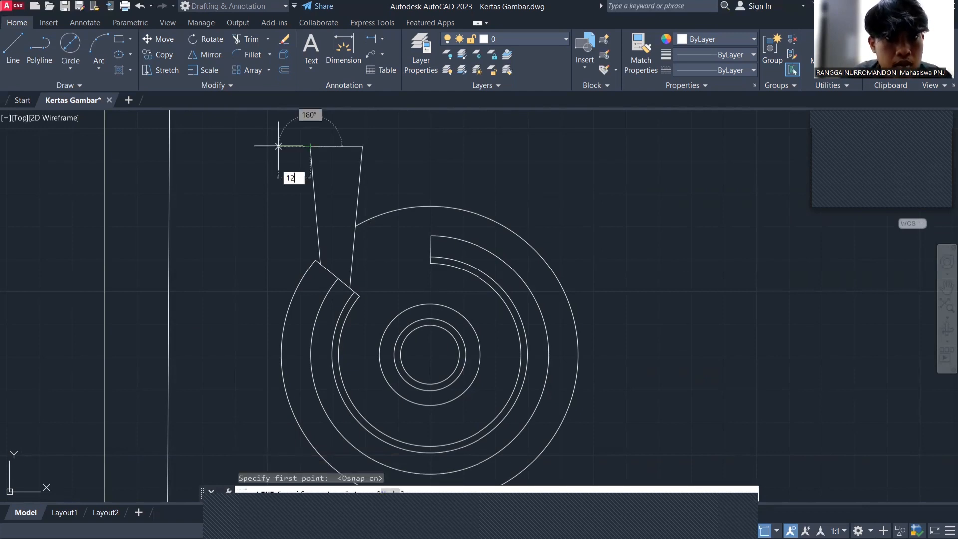
key(Return)
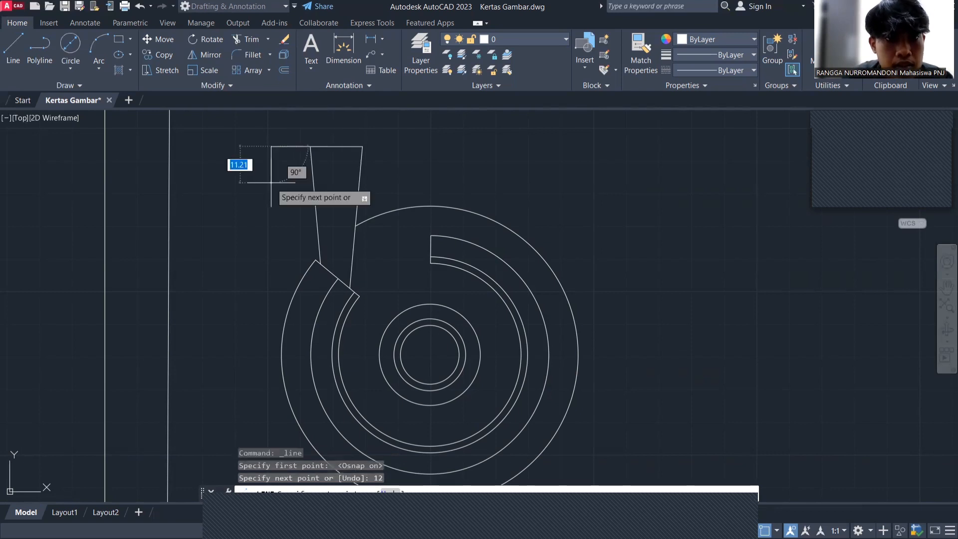
text(5)
key(Return)
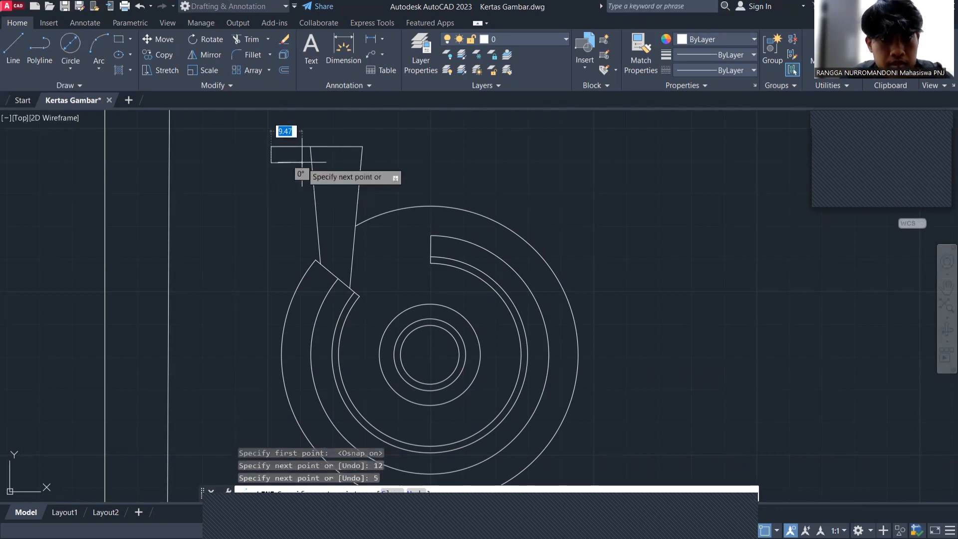
text(9)
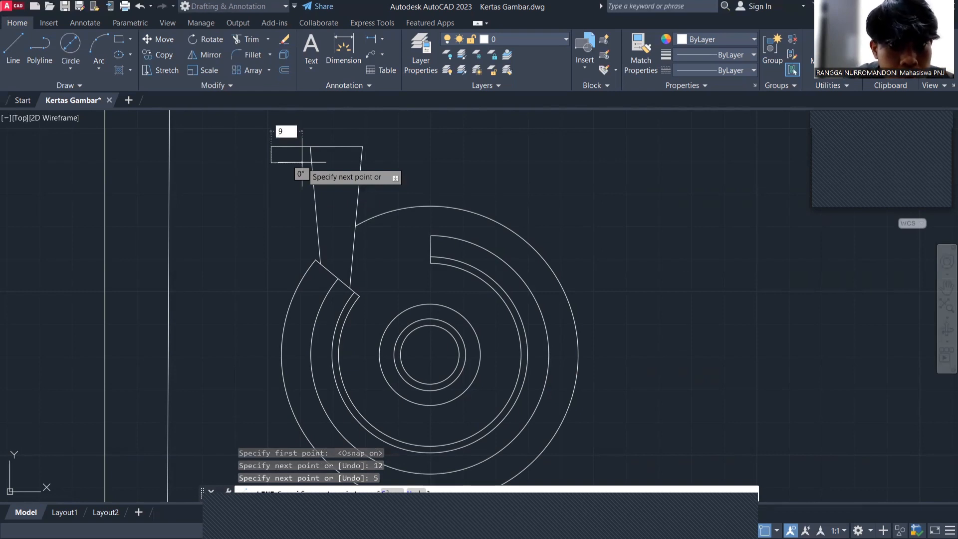
key(Return)
key(Escape)
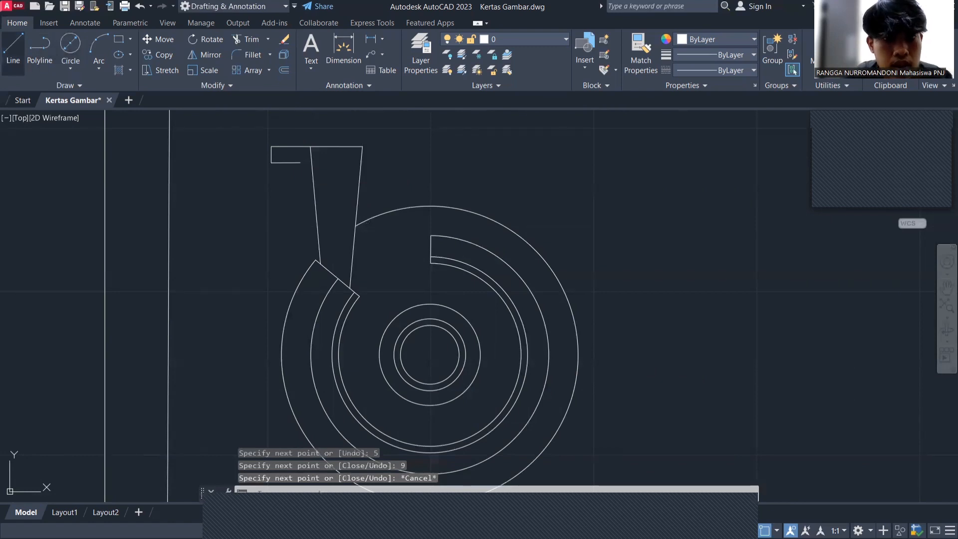
- Draw the right flange from the outlet's top-right corner: 12 mm right, 5 mm down and 9 mm back at 180°
key(Return)
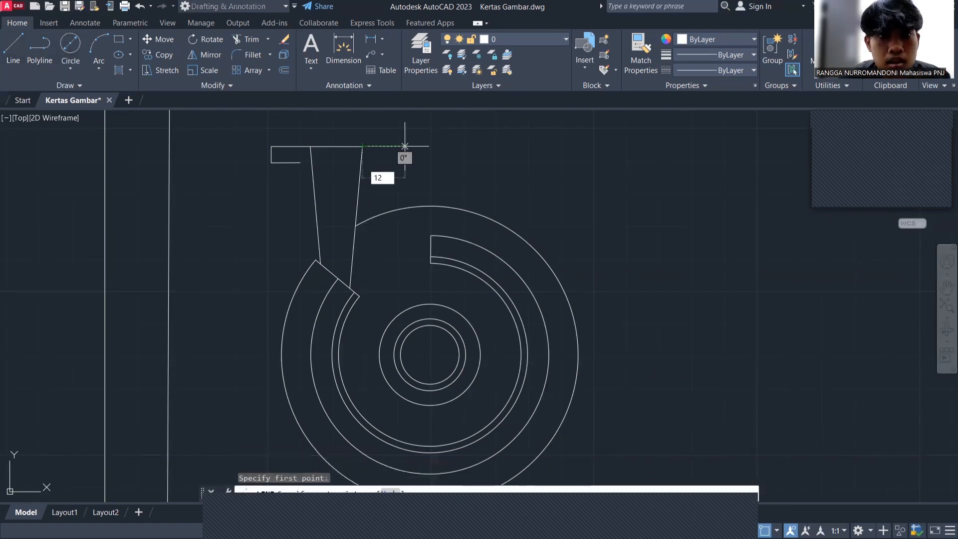
text(12)
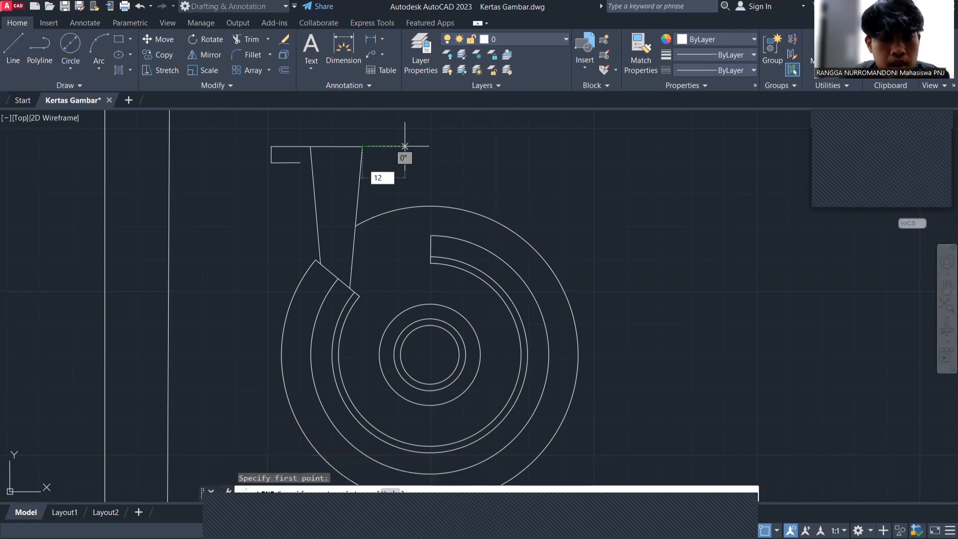
key(Return)
text(5)
key(Return)
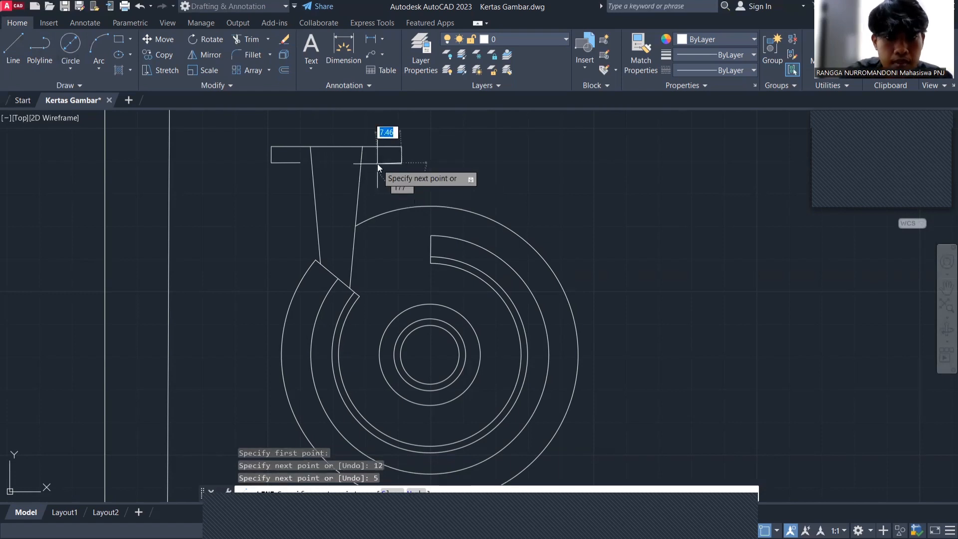
text(9)
key(Tab)
text(180)
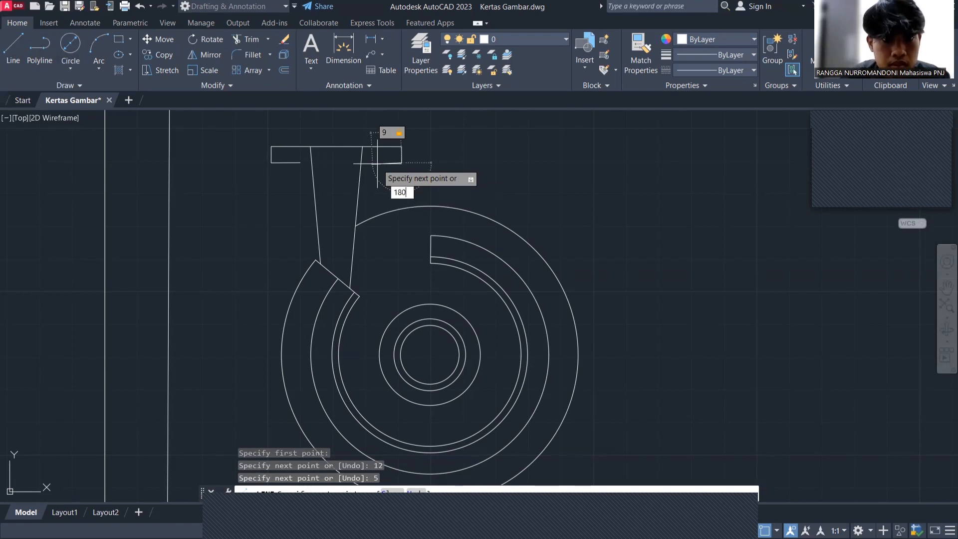
key(Return)
scroll(403, 199, up, 2)
key(Escape)
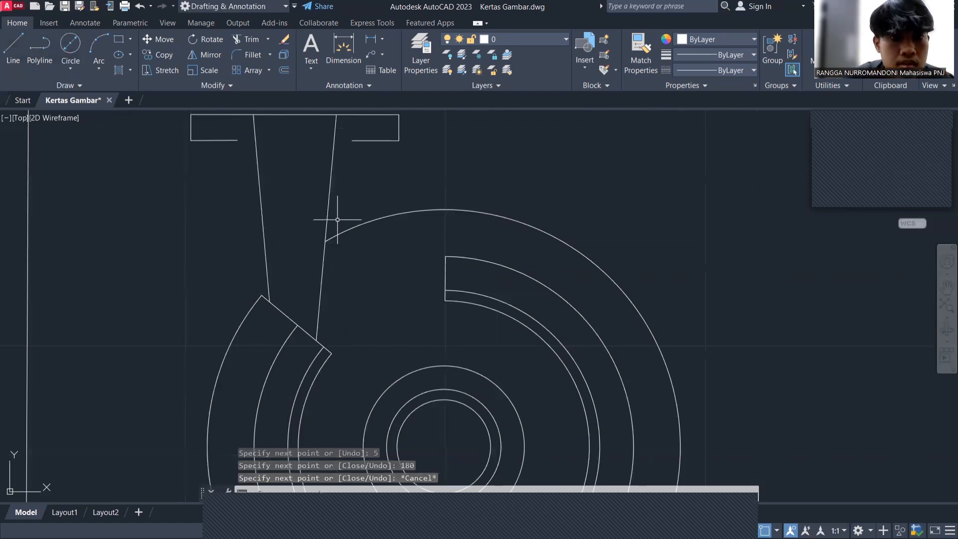
- With object snap off, draw a 9 mm line at 80° from the outer arc just beside the outlet's right wall
click(15, 59)
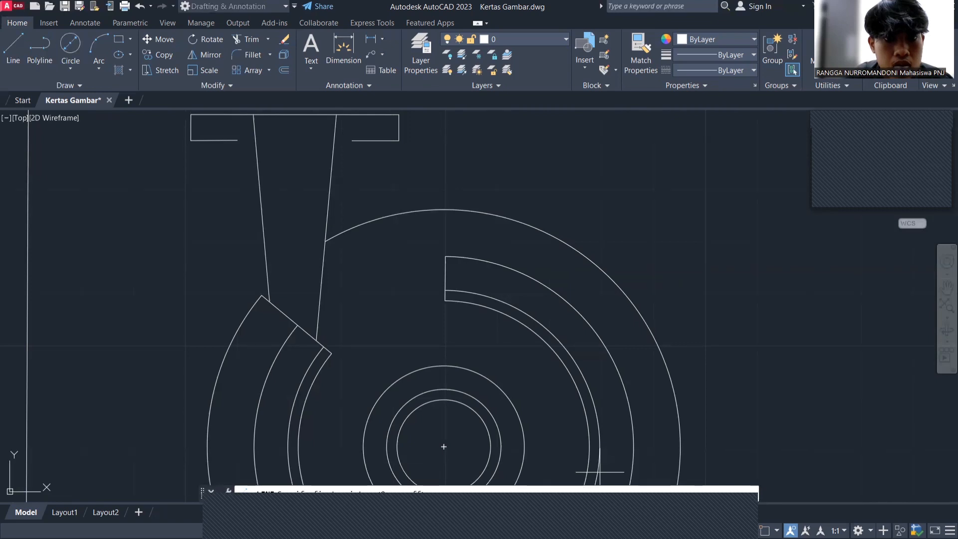
key(F3)
click(327, 240)
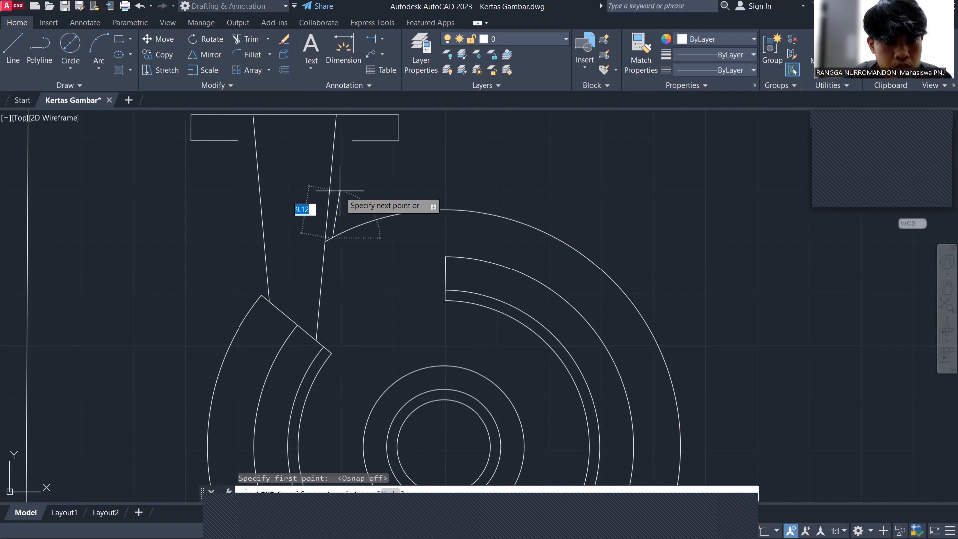
text(9)
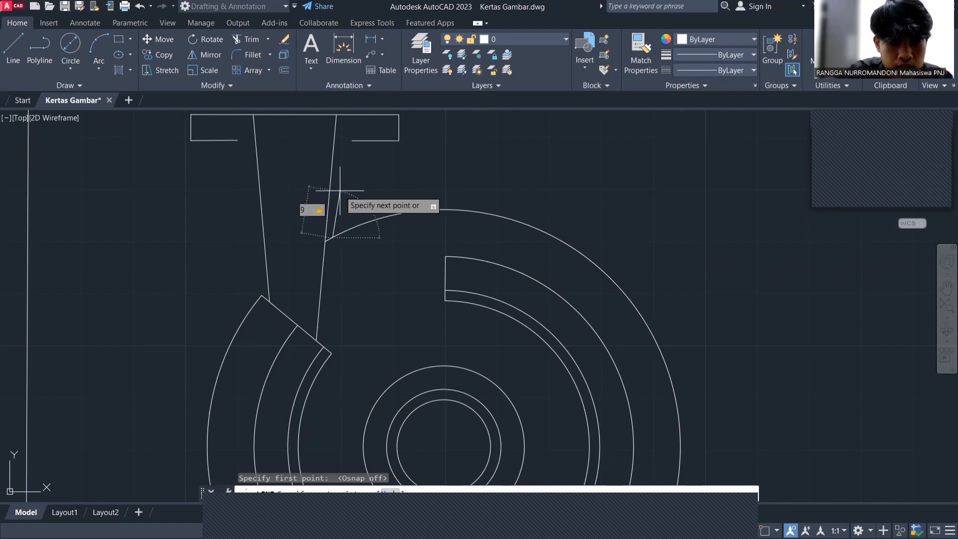
text(80)
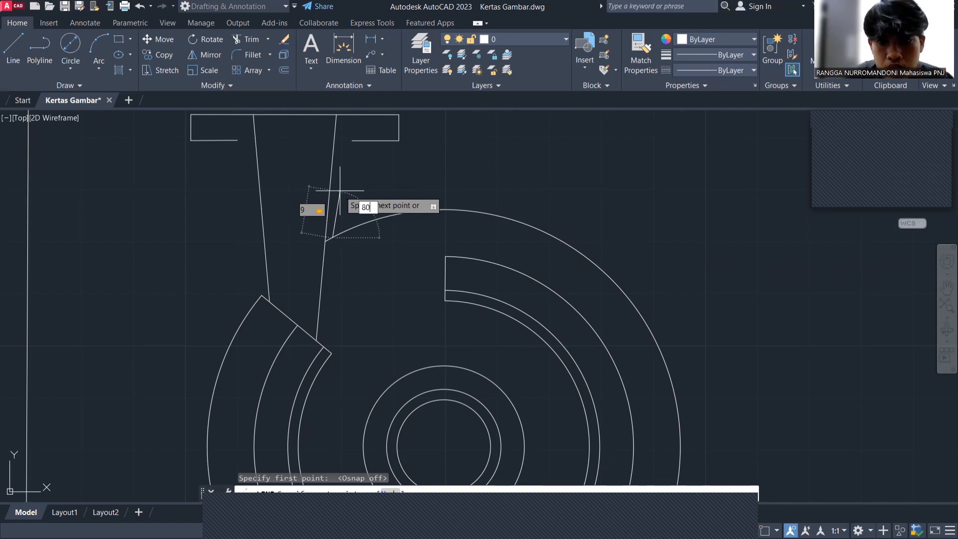
key(Return)
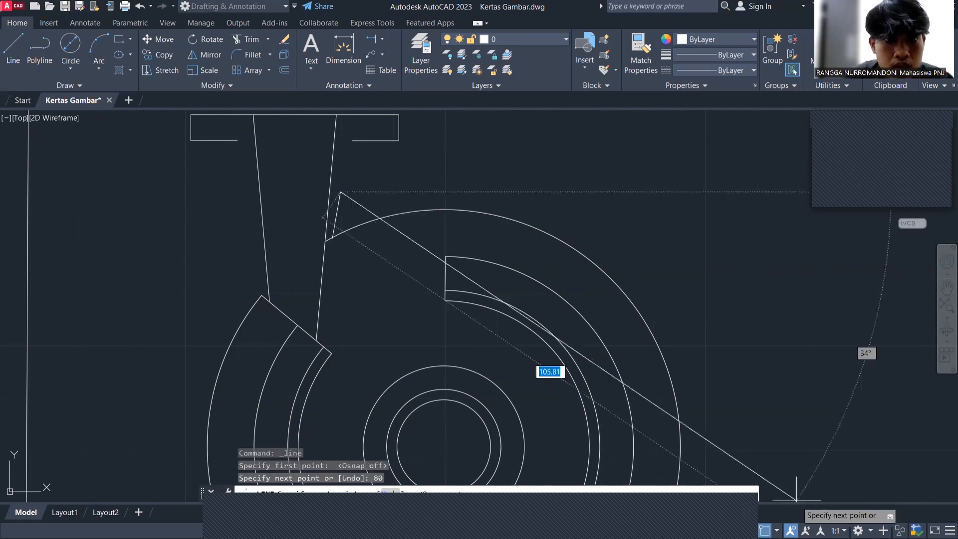
- Connect the 9 mm line's top to the right flange's inner end, and draw a horizontal guide line leftwards across the outlet using object snap
click(351, 142)
key(F3)
key(Escape)
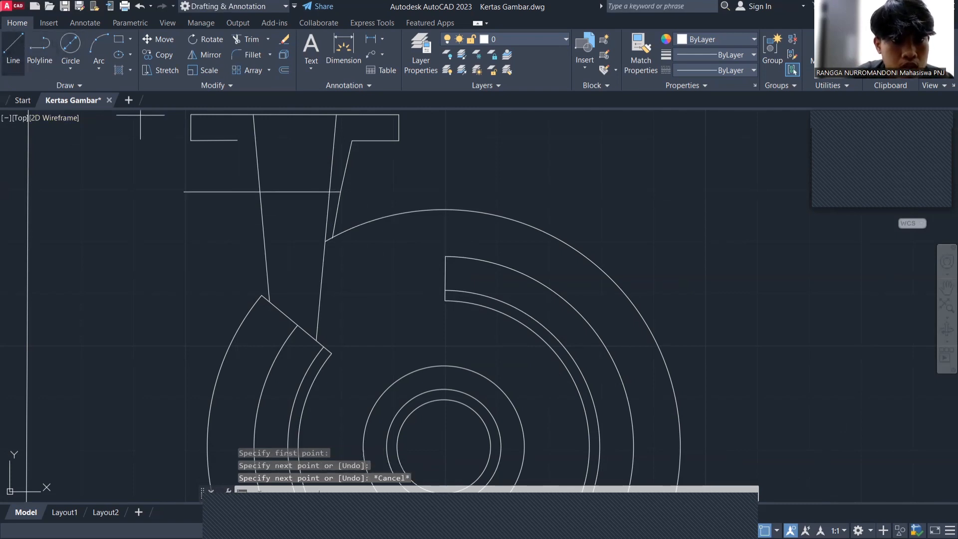
- Draw a 20 mm line upward from the slanted edge's outer end at about 95°, parallel to the outlet's left wall
key(space)
click(260, 295)
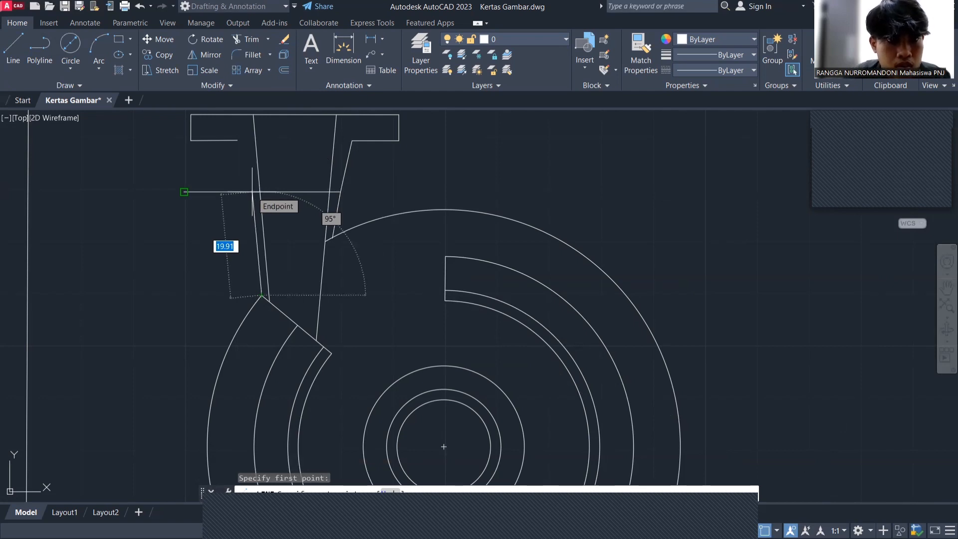
text(20)
key(Return)
key(Escape)
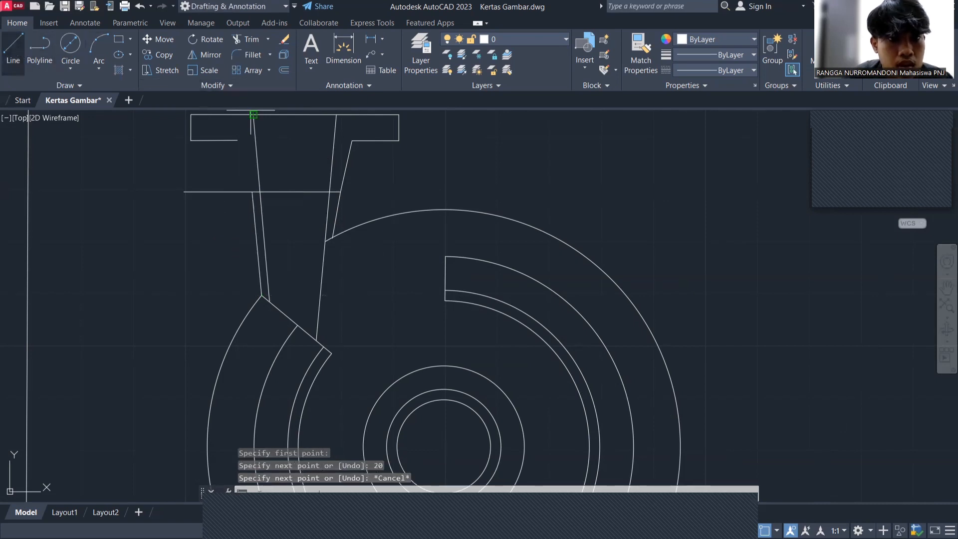
- Connect the left flange's lower inner end to the top of the 20 mm line
key(Return)
click(238, 140)
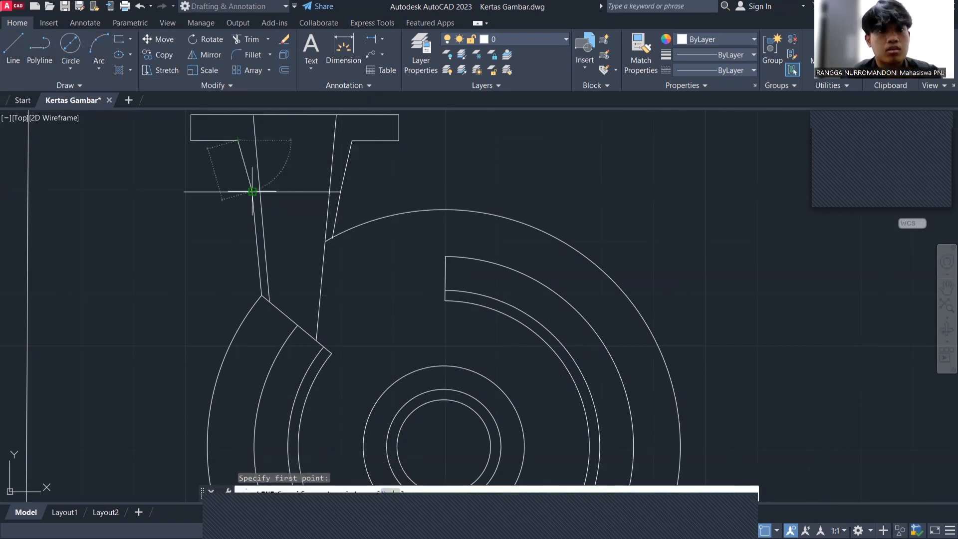
click(252, 192)
key(Escape)
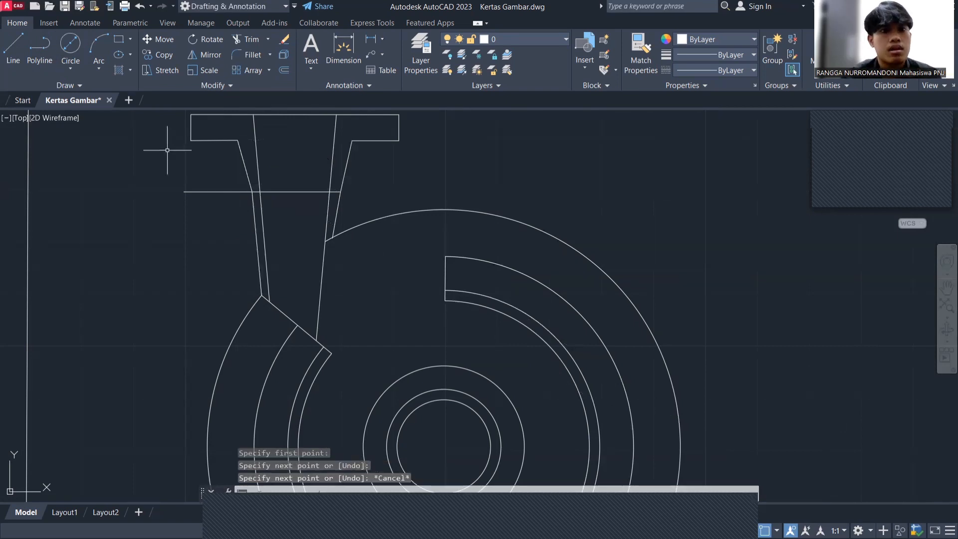
- Trim away every segment of the horizontal guide line crossing the outlet
click(252, 39)
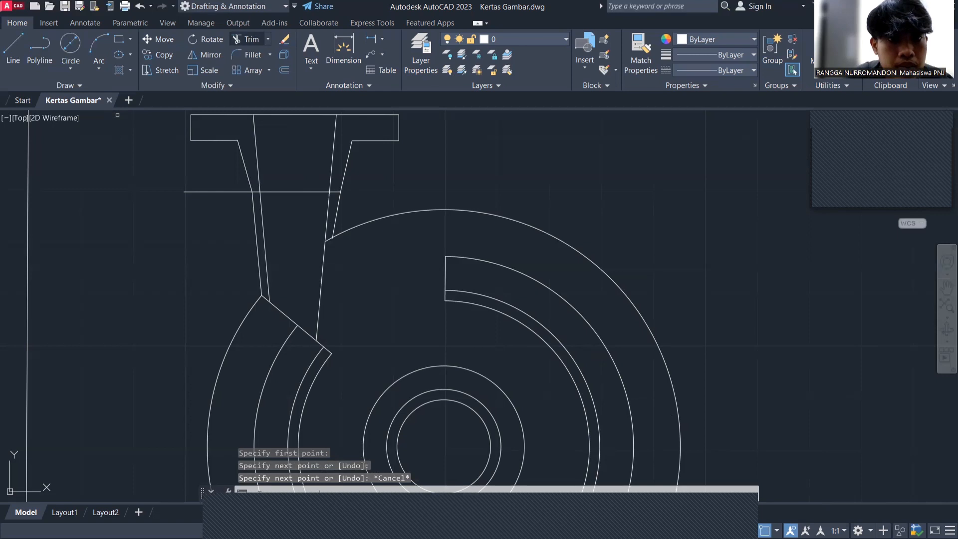
click(220, 191)
click(256, 191)
click(295, 191)
click(336, 192)
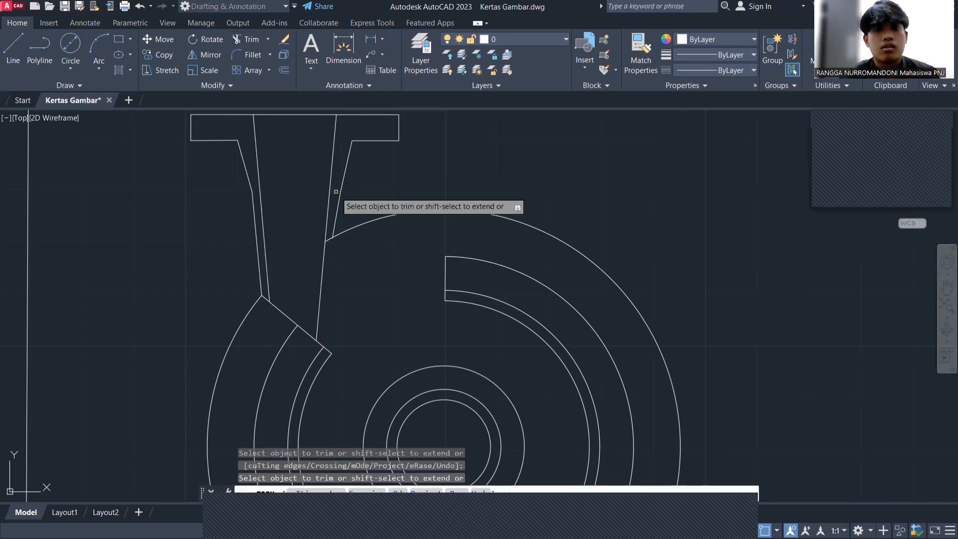
- Try twice to hatch the outlet's left wall and flange with ANSI31, undoing the hatch each time
scroll(405, 175, down, 2)
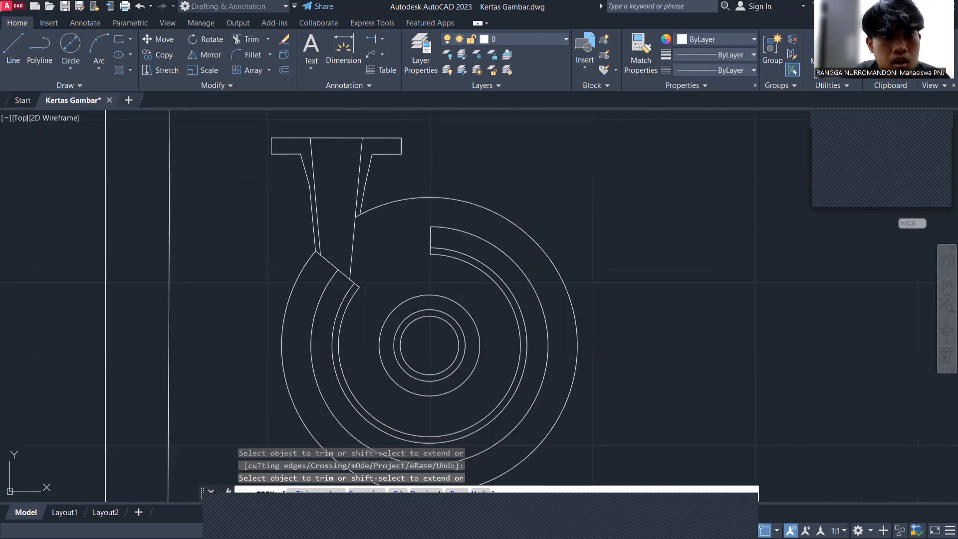
click(118, 70)
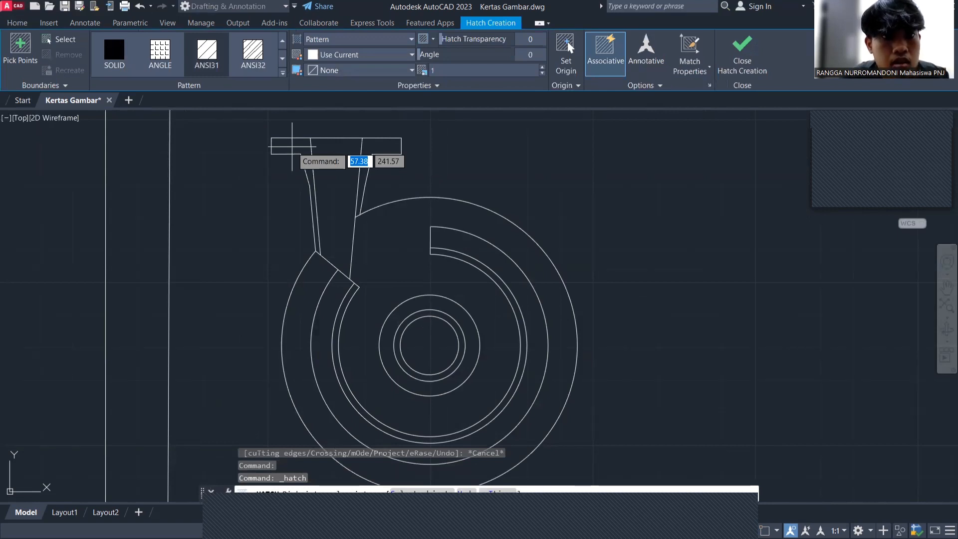
scroll(293, 149, up, 2)
click(304, 159)
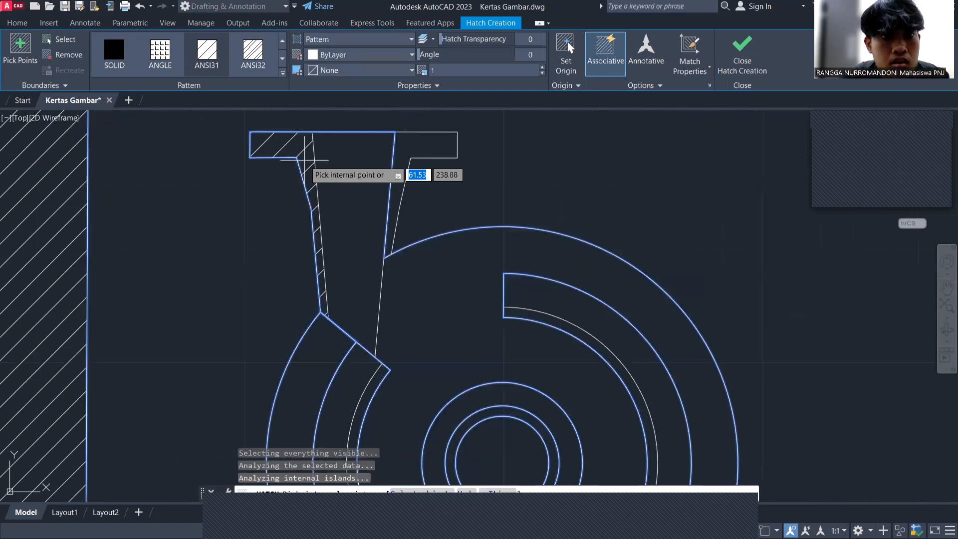
key(Escape)
click(142, 6)
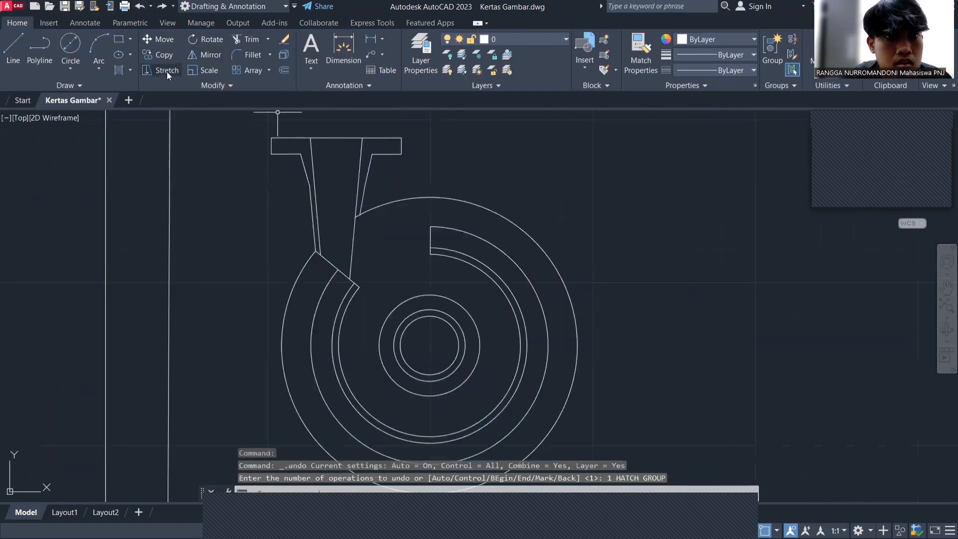
click(130, 70)
click(133, 99)
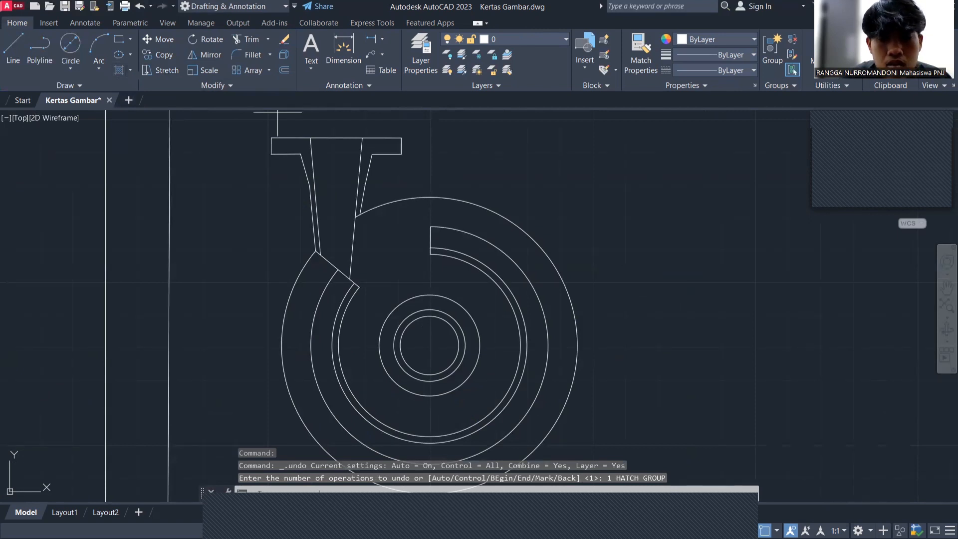
scroll(299, 150, up, 5)
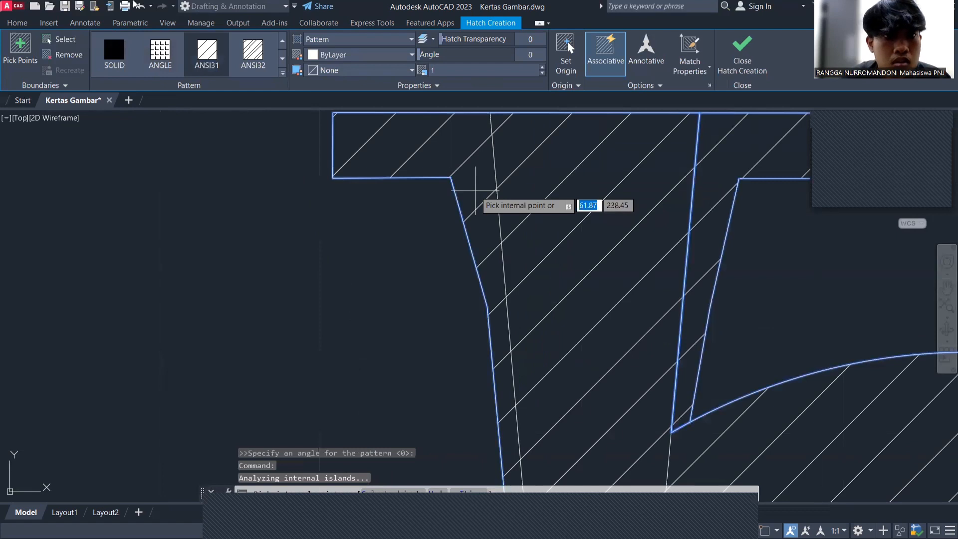
click(141, 6)
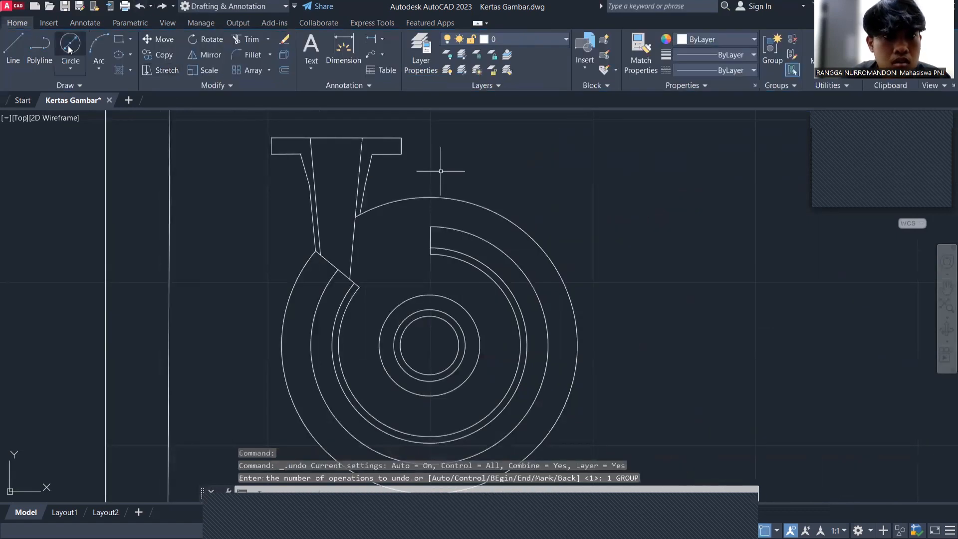
- Hatch the outlet's right wall and flange with the ANSI31 pattern
click(128, 71)
click(134, 92)
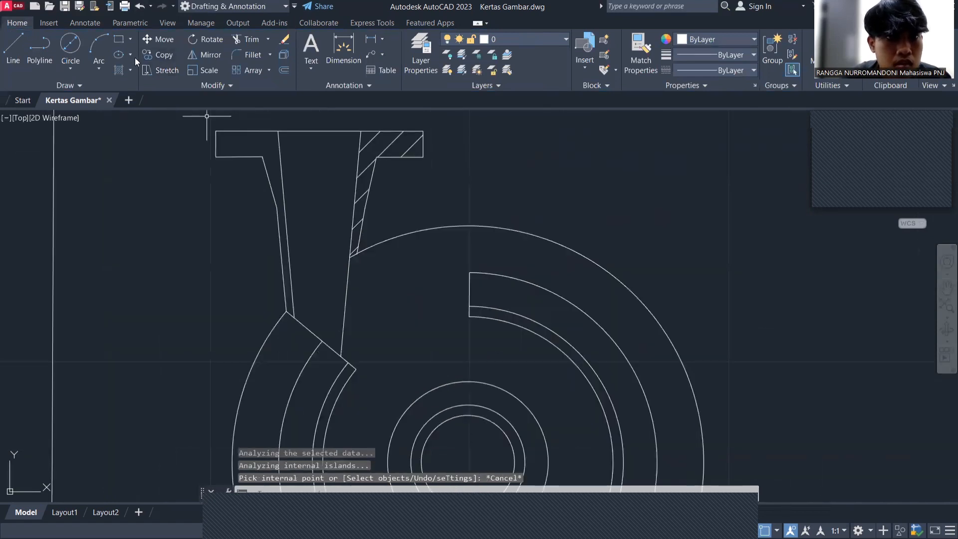
- Try to hatch the outlet's left wall and flange, and undo the hatch
click(131, 69)
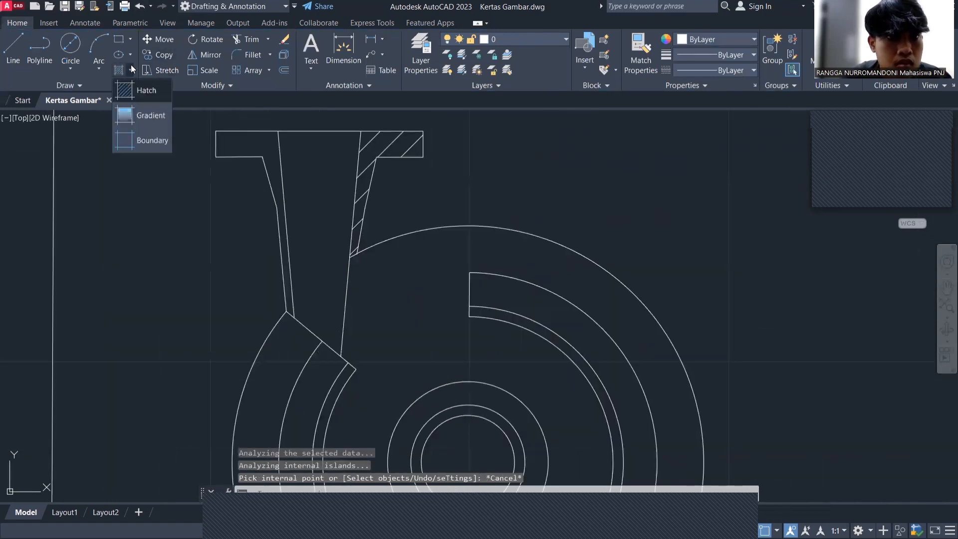
click(128, 94)
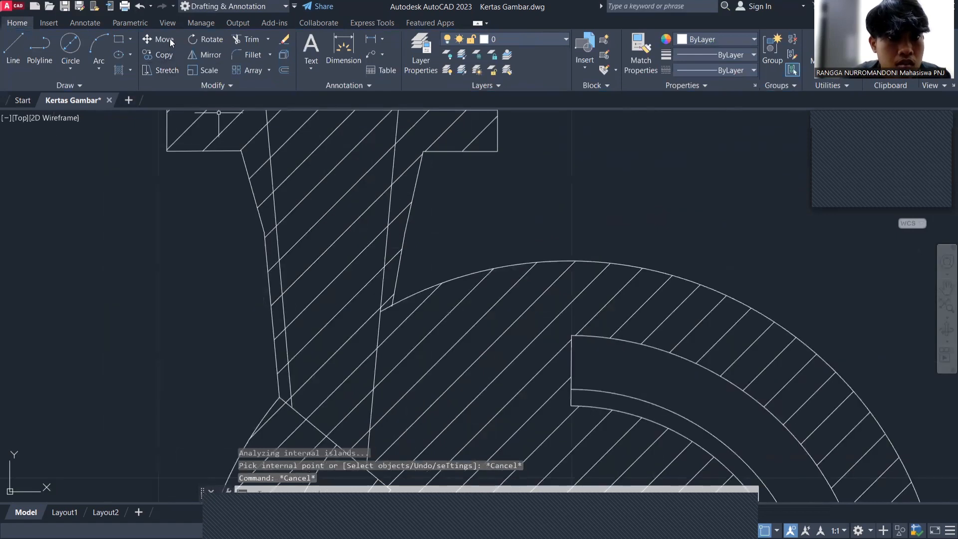
click(140, 6)
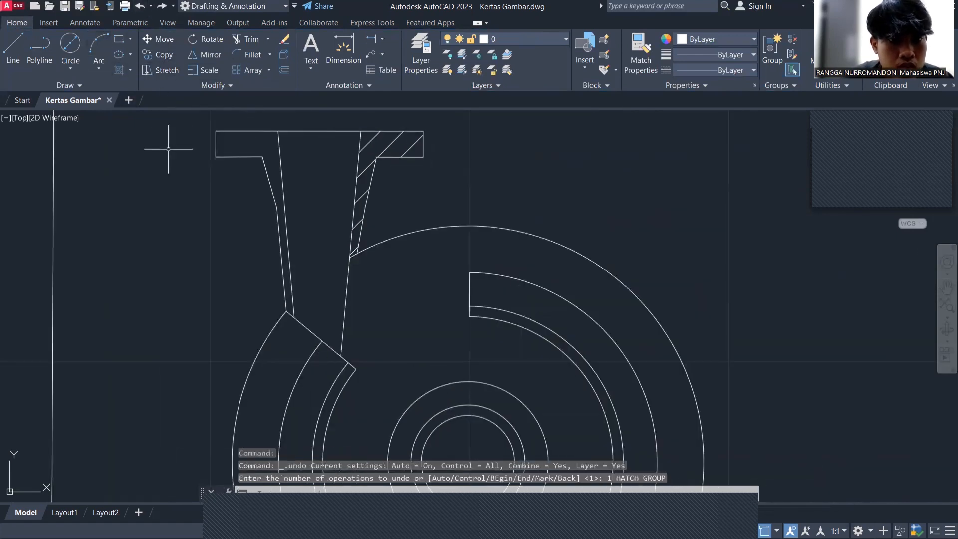
- Extend the outlet's left inner wall line across the slanted line with a short line, and trim the part beyond it
scroll(253, 251, up, 2)
scroll(352, 391, up, 3)
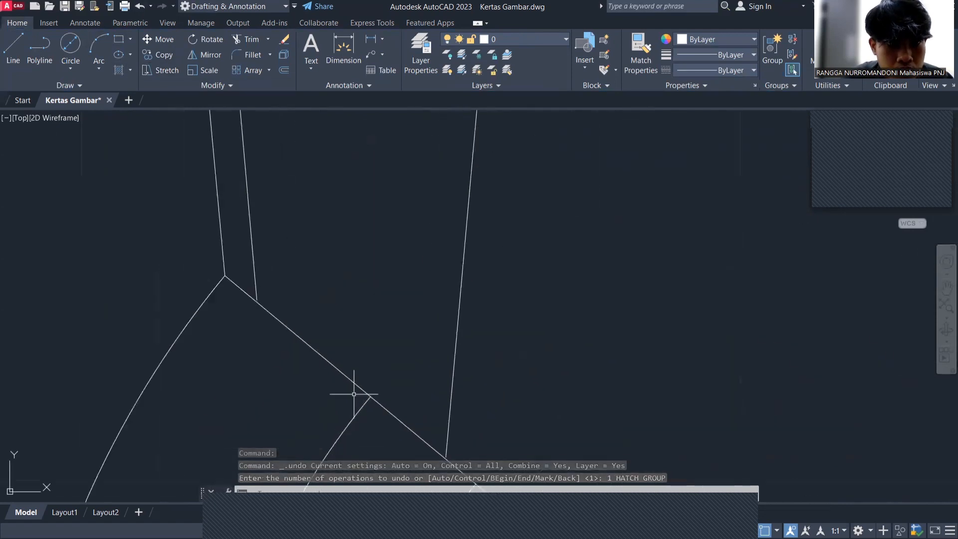
scroll(270, 319, up, 1)
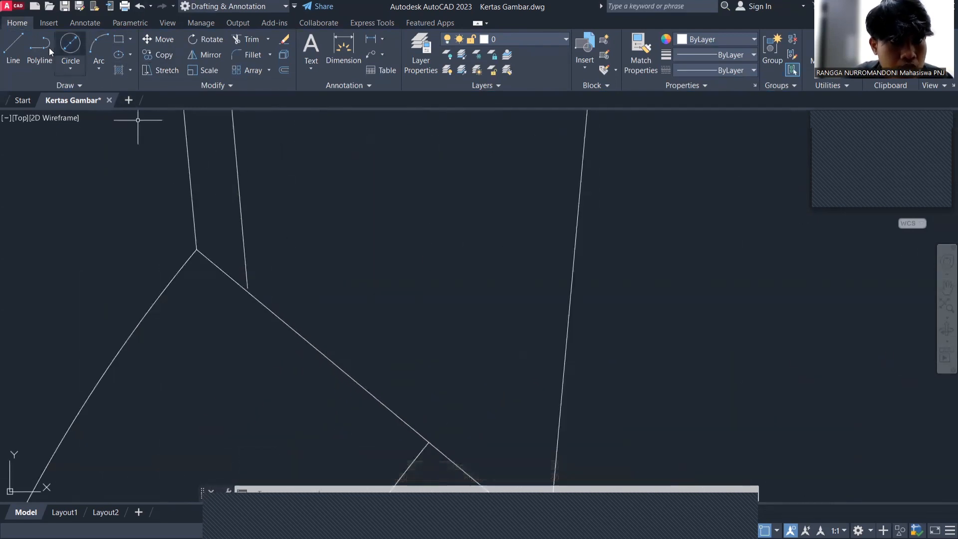
click(19, 48)
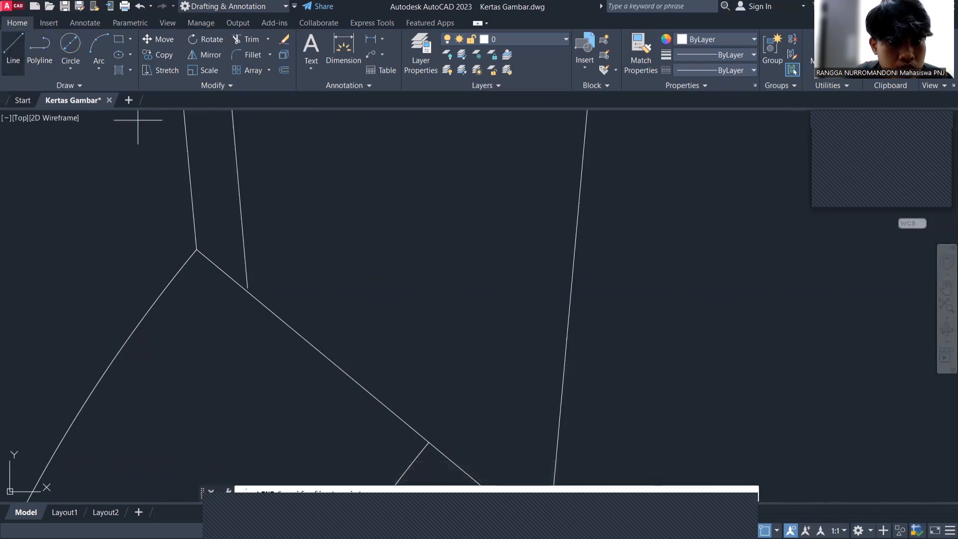
click(248, 289)
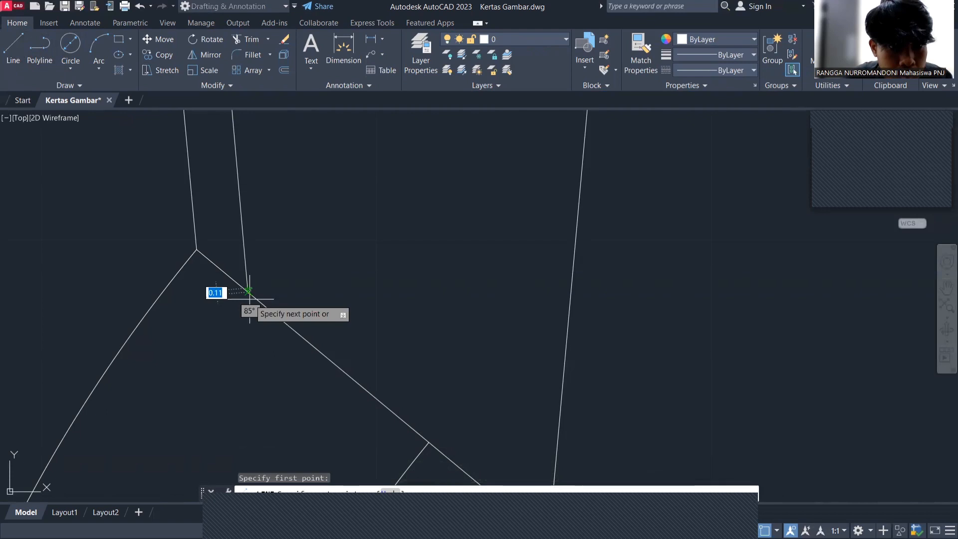
click(254, 360)
key(Escape)
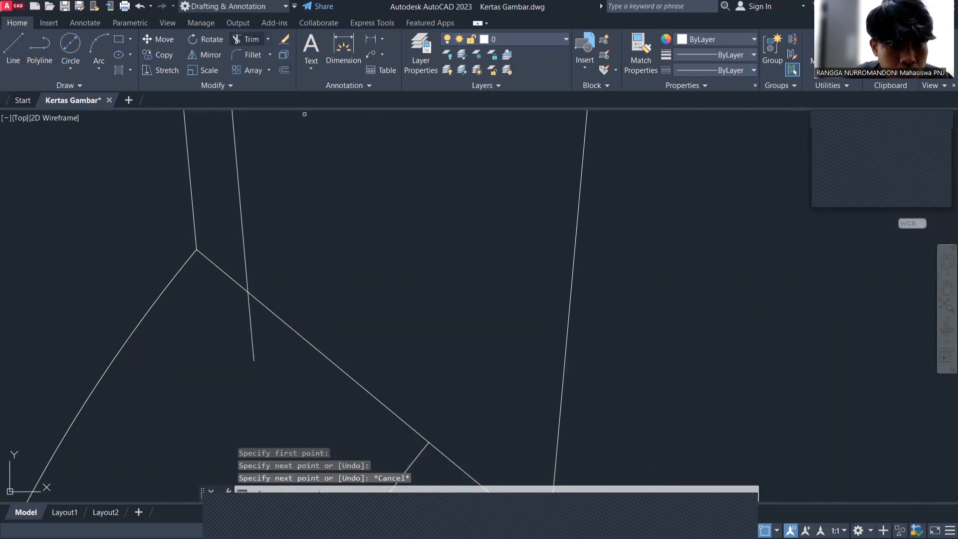
click(251, 330)
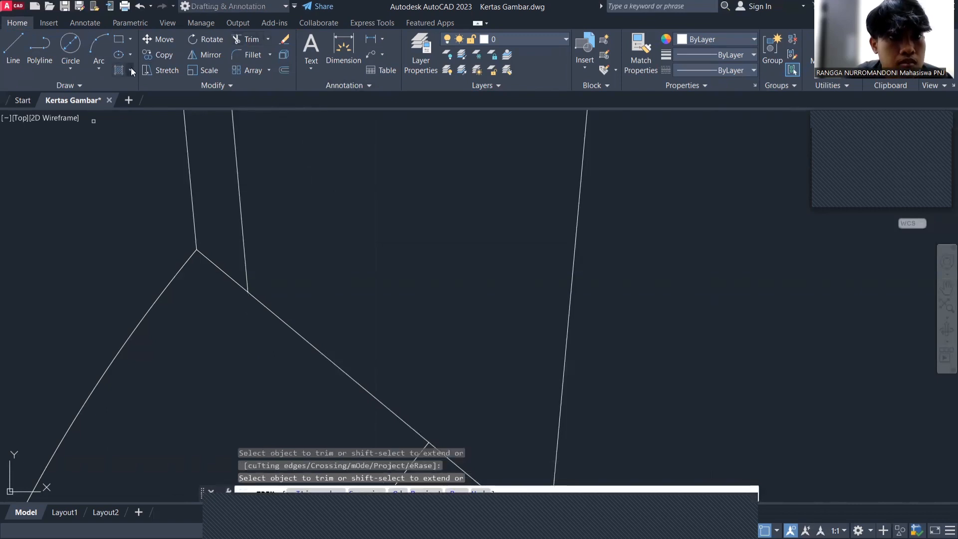
- Try again to hatch the outlet's left wall from the close-up view of its lower end
click(130, 69)
click(133, 91)
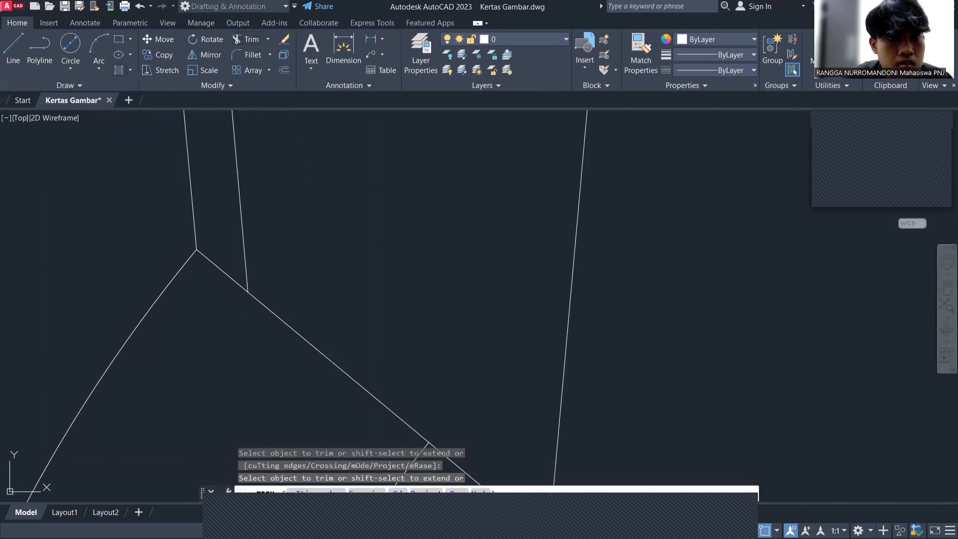
click(315, 169)
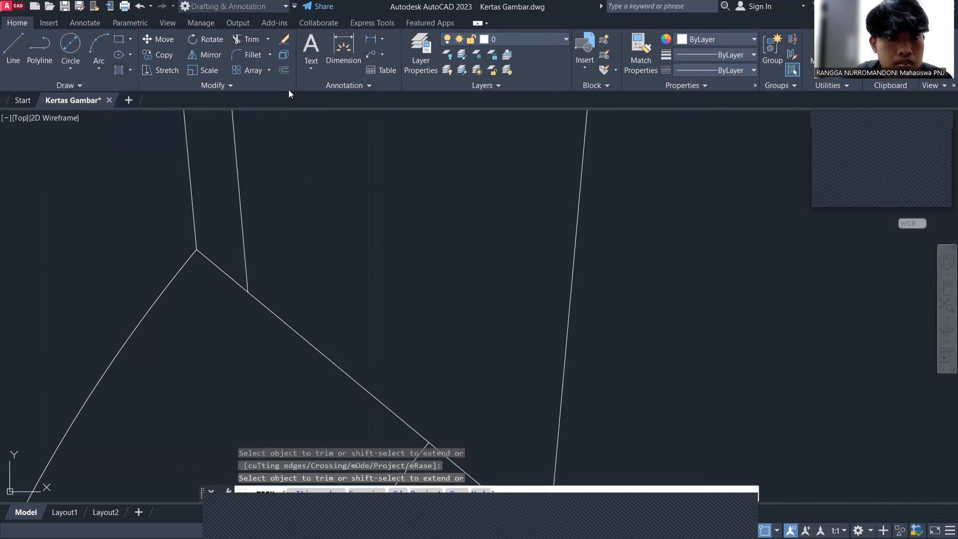
key(Return)
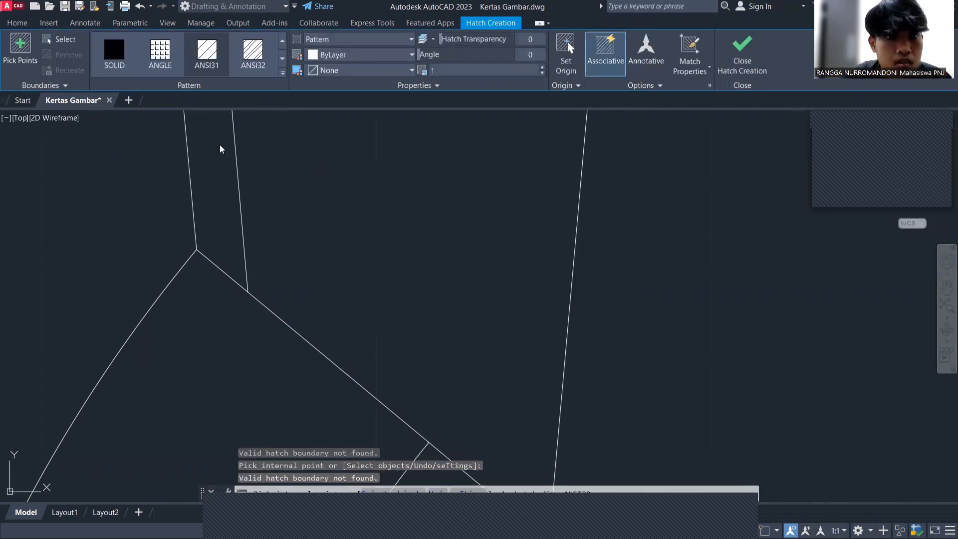
click(483, 229)
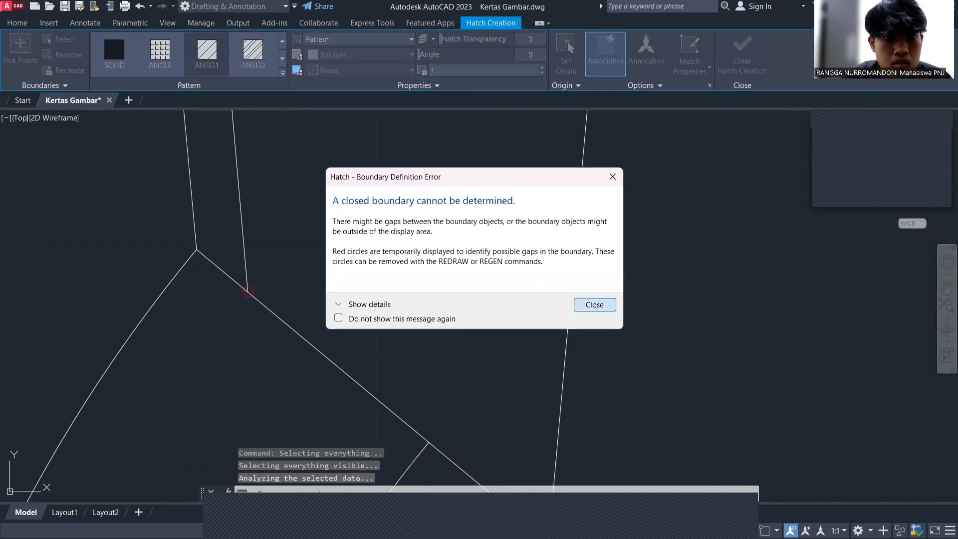
key(Return)
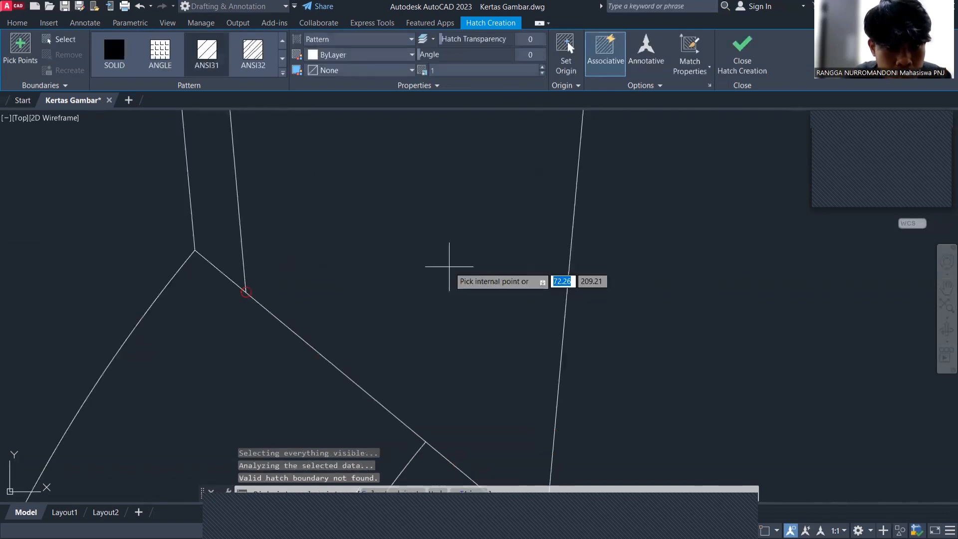
key(Escape)
key(Escape)
- Examine the red-circled joints along the outlet walls and flange for gaps in the hatch boundary
scroll(258, 287, up, 5)
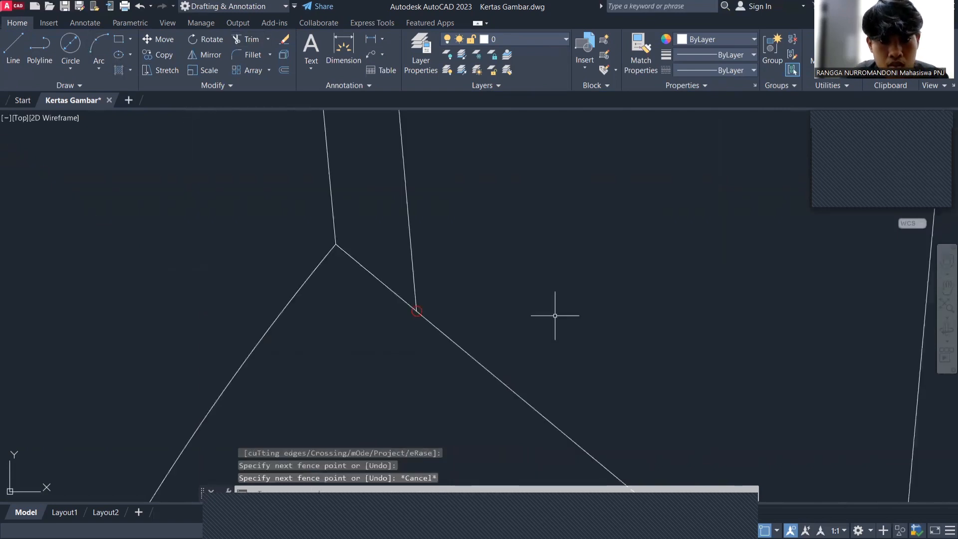
scroll(699, 391, up, 3)
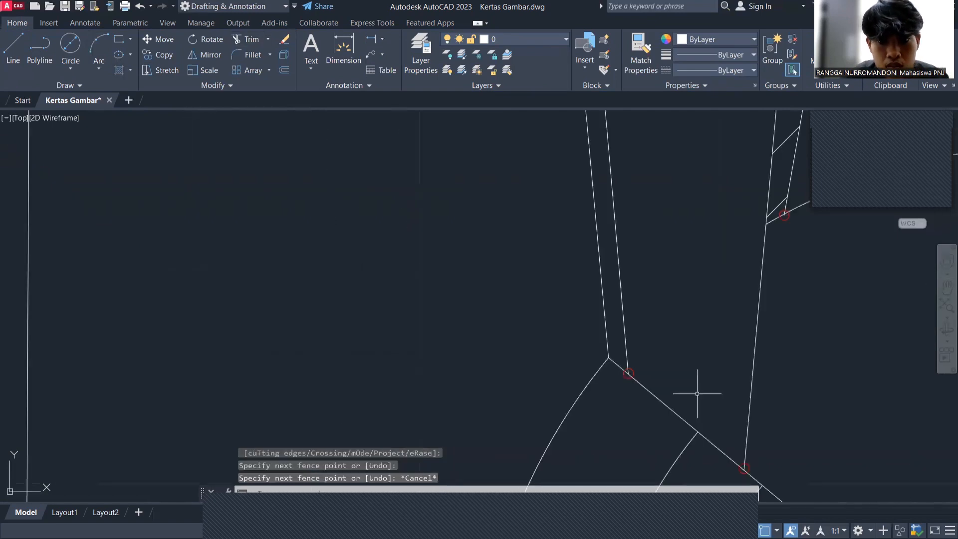
scroll(806, 309, down, 6)
scroll(873, 283, up, 4)
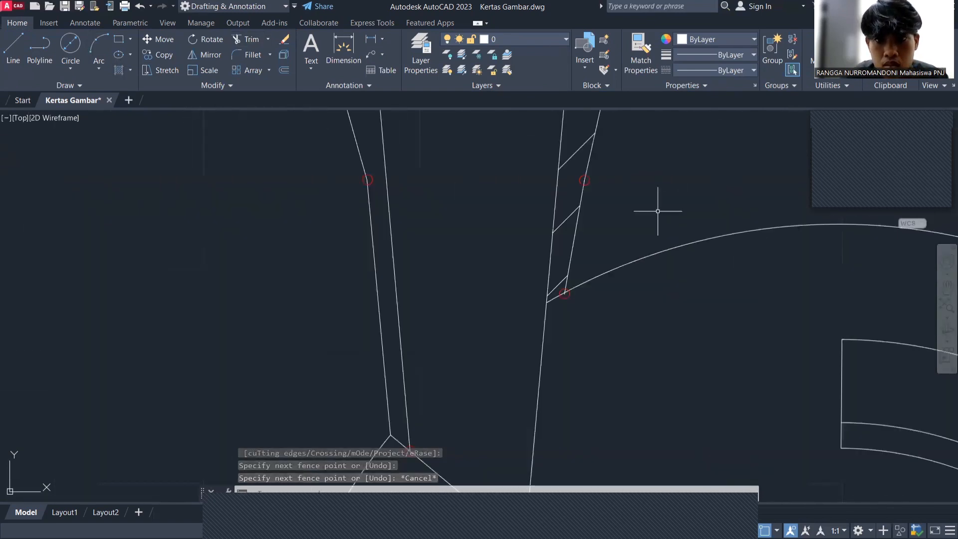
scroll(659, 207, down, 4)
scroll(663, 146, up, 5)
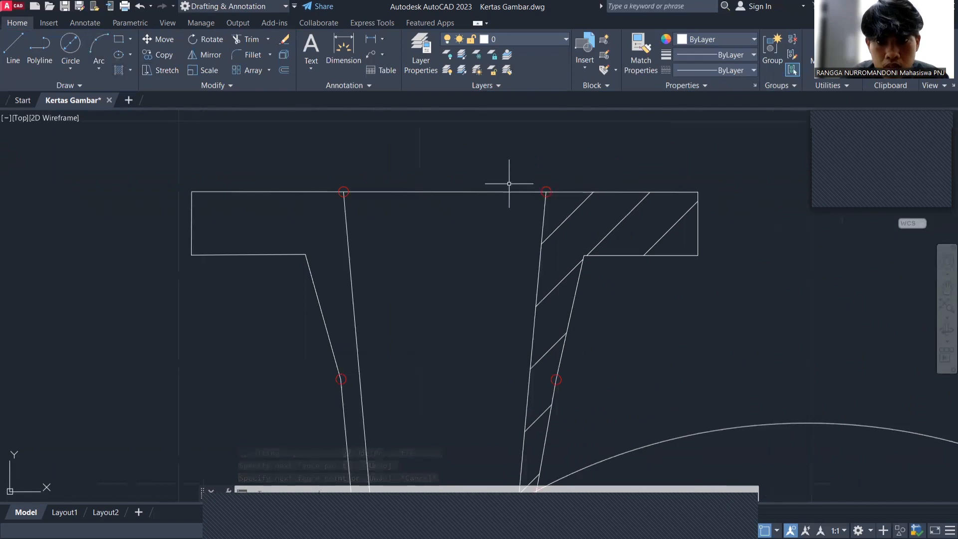
scroll(594, 211, up, 5)
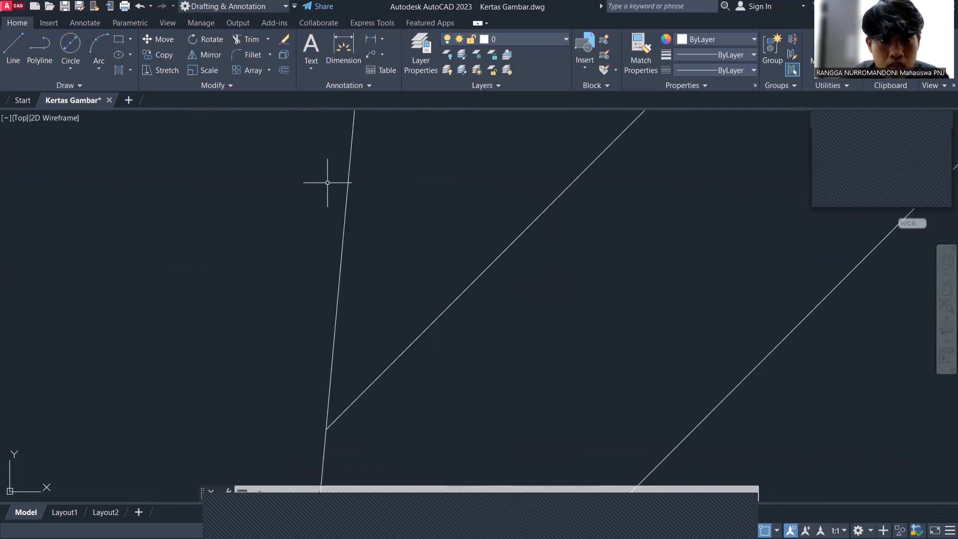
scroll(327, 184, down, 5)
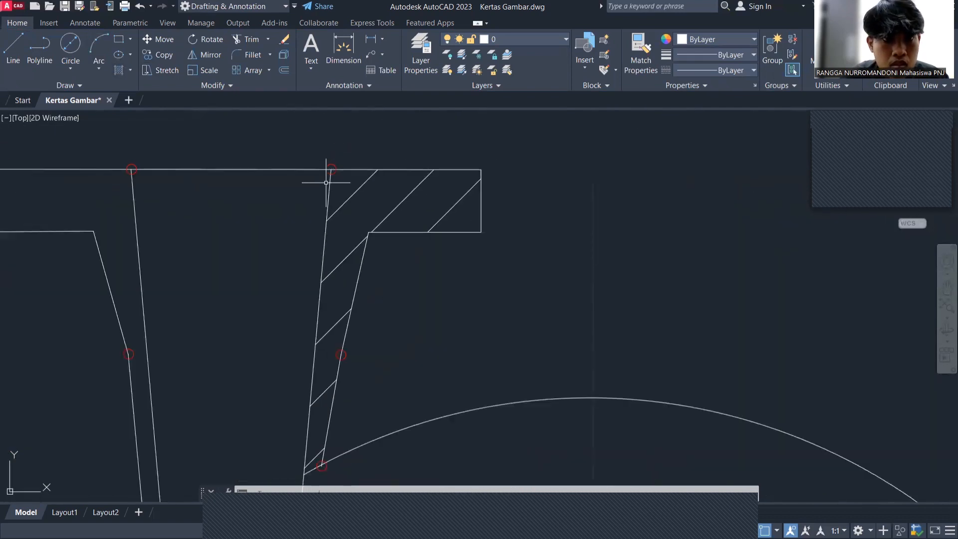
- Hatch the outlet's left wall and flange with the same diagonal line pattern as the right side
click(121, 73)
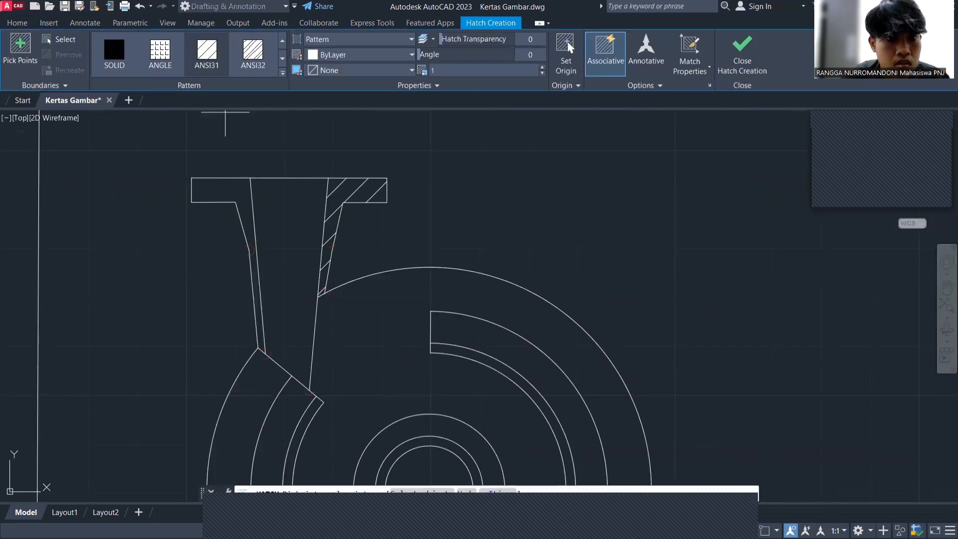
click(219, 191)
key(Escape)
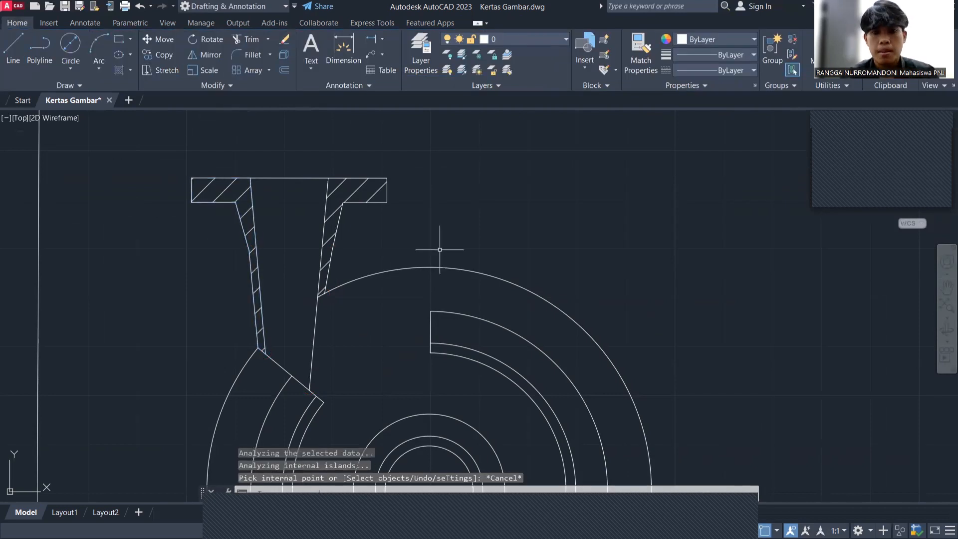
- Draw a 125 mm horizontal line from the centre of the concentric circles towards the right
scroll(394, 234, down, 4)
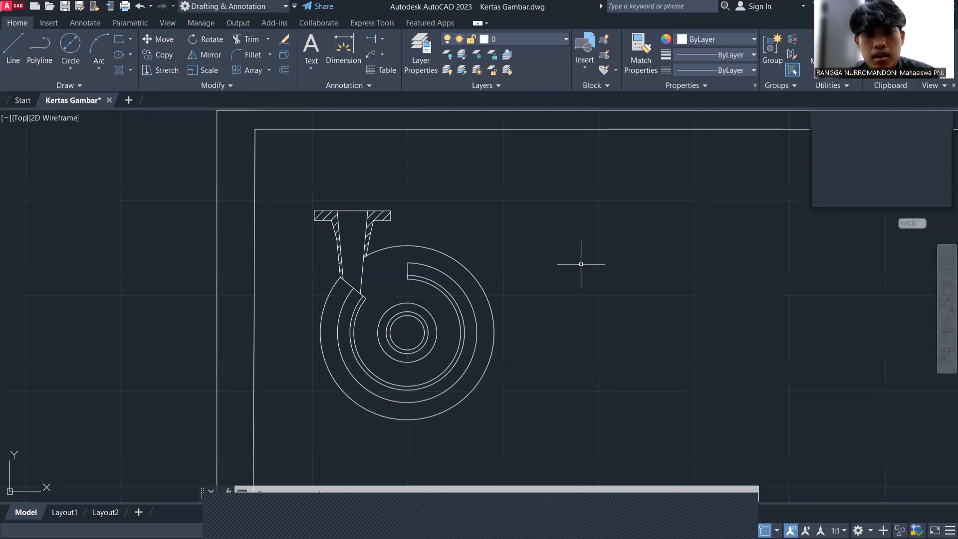
click(14, 47)
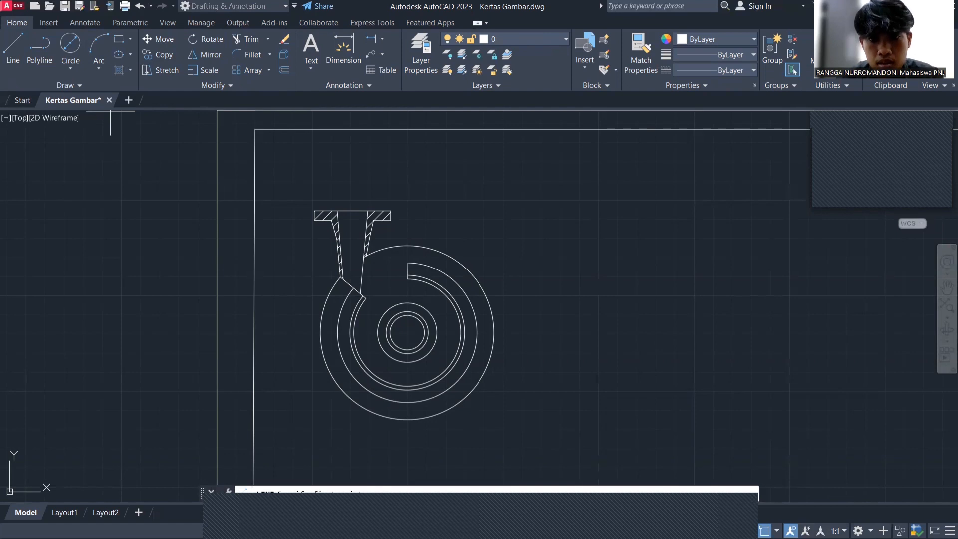
click(407, 332)
text(125)
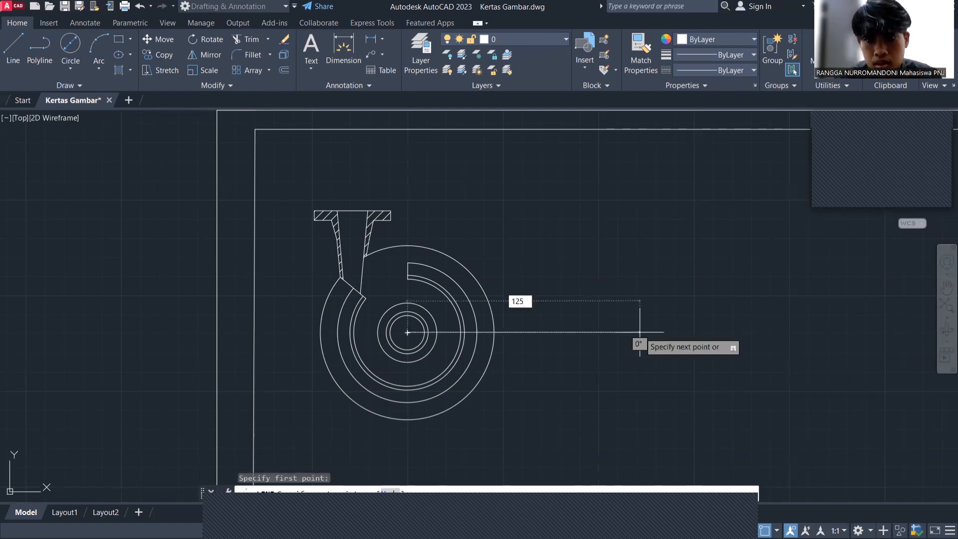
key(Return)
key(Escape)
- Draw a 45.5 mm vertical line upward from the right end of the 125 mm line
scroll(795, 316, down, 5)
scroll(852, 323, up, 5)
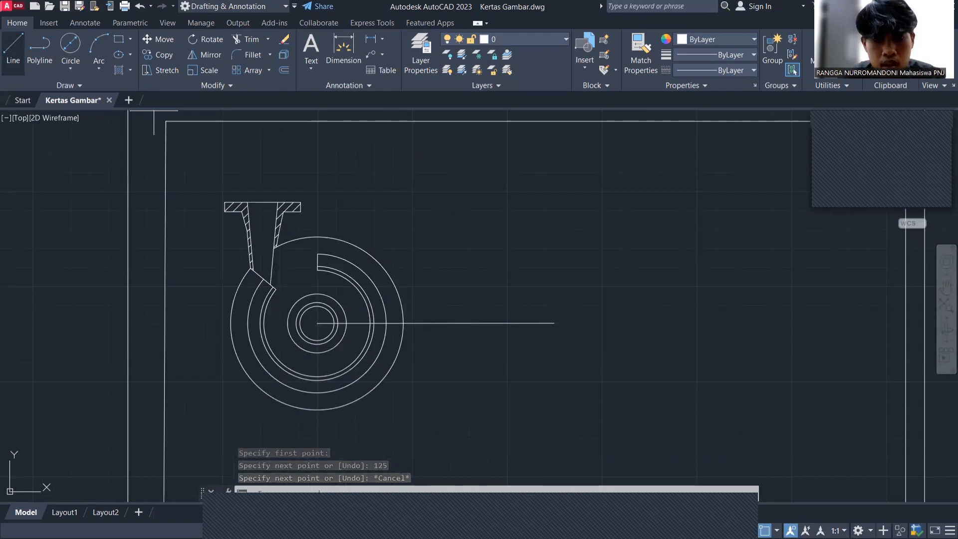
key(Return)
key(Return)
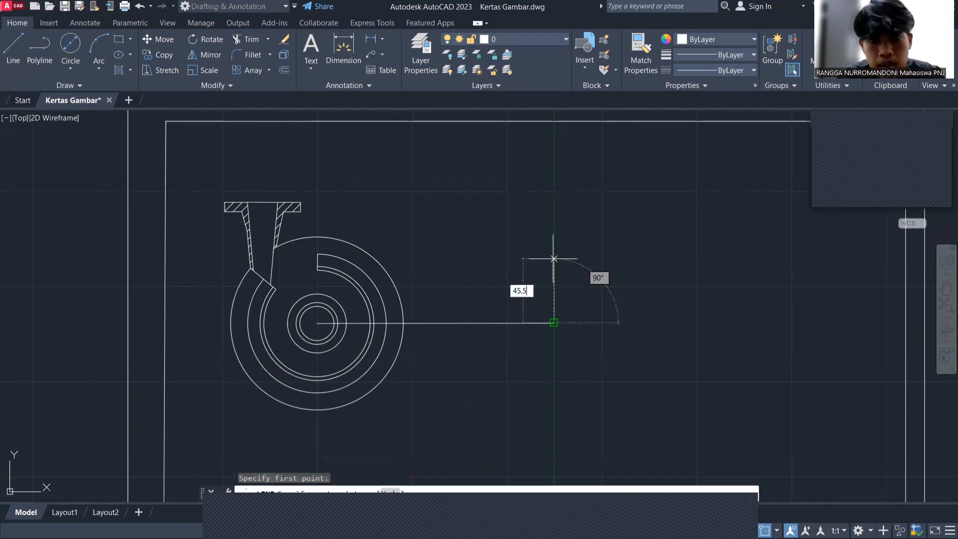
text(45.5)
key(Return)
key(Escape)
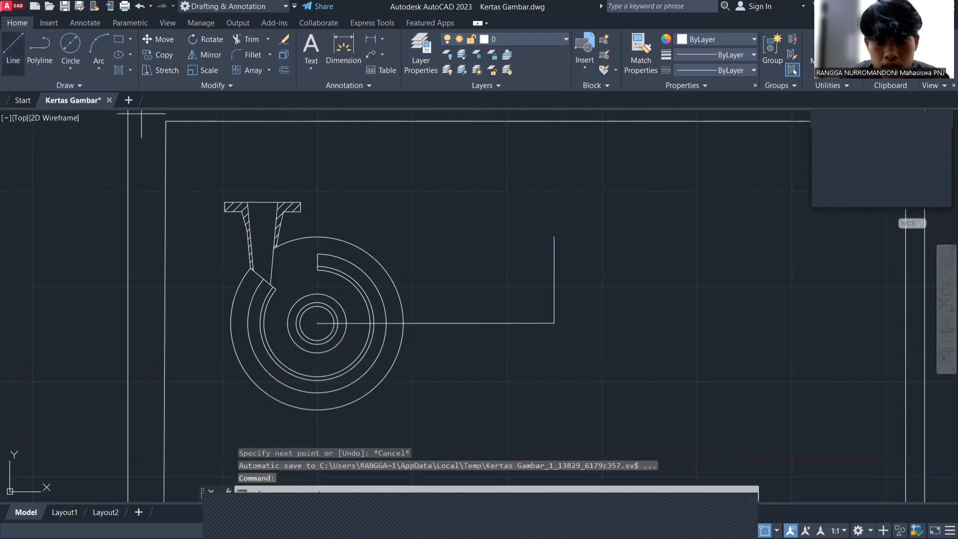
- Draw a 45.5 mm vertical line downward from the right end of the 125 mm line
key(Return)
key(Return)
text(45.5)
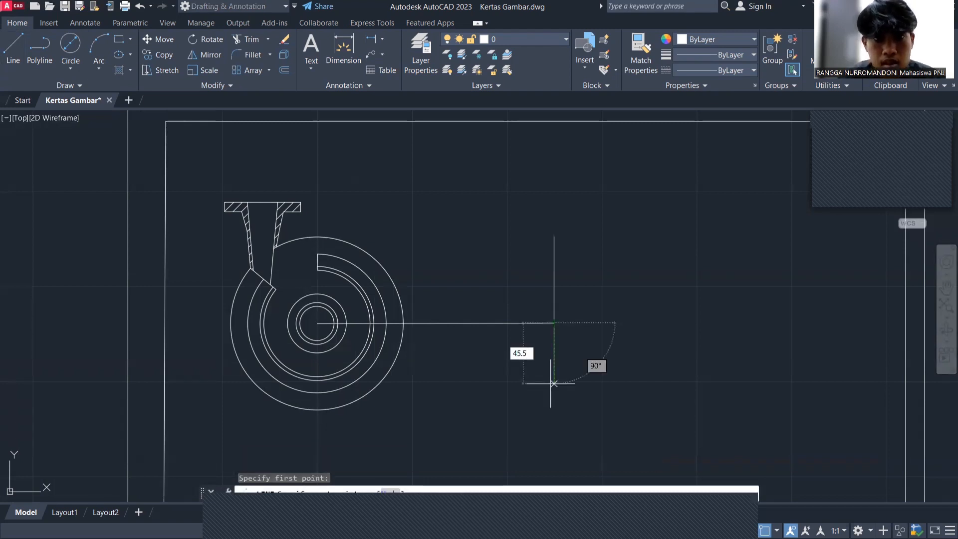
key(Return)
key(Escape)
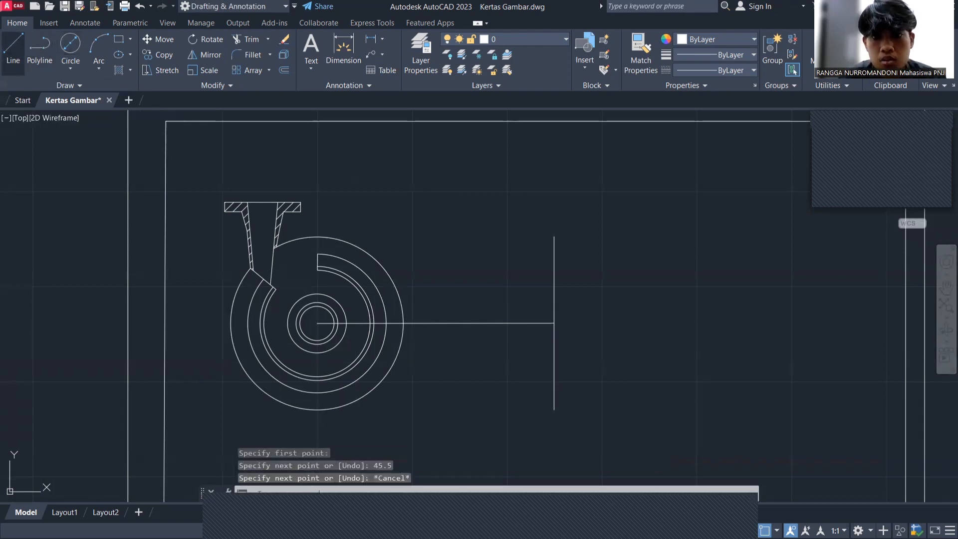
- Draw a 115 mm horizontal line at 0° towards the right from where the long centre line meets the vertical line
click(13, 48)
scroll(513, 244, up, 4)
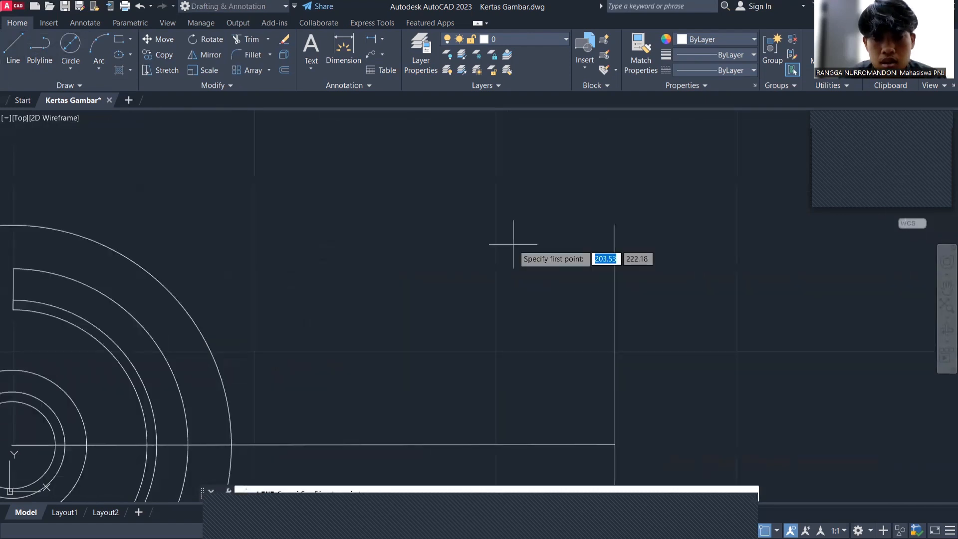
scroll(512, 243, down, 2)
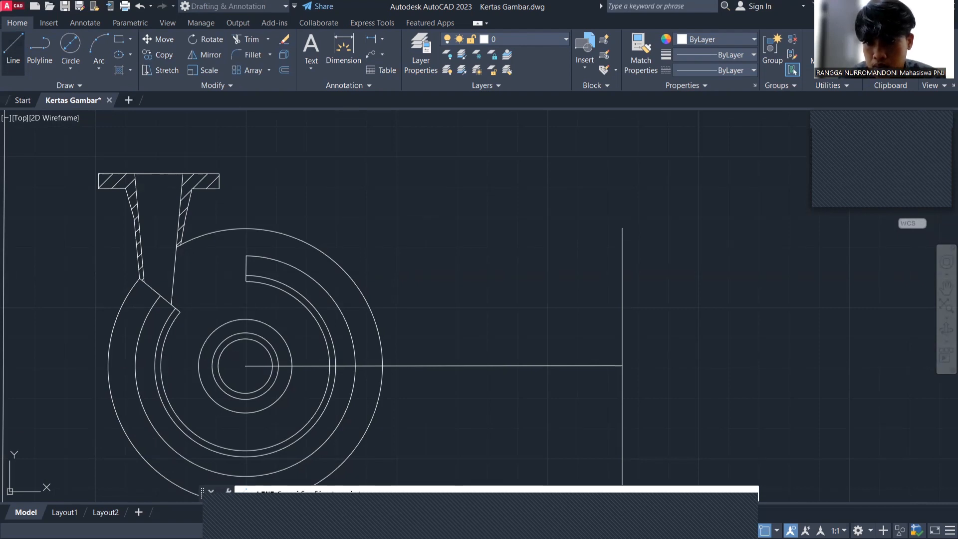
click(622, 365)
scroll(901, 390, down, 4)
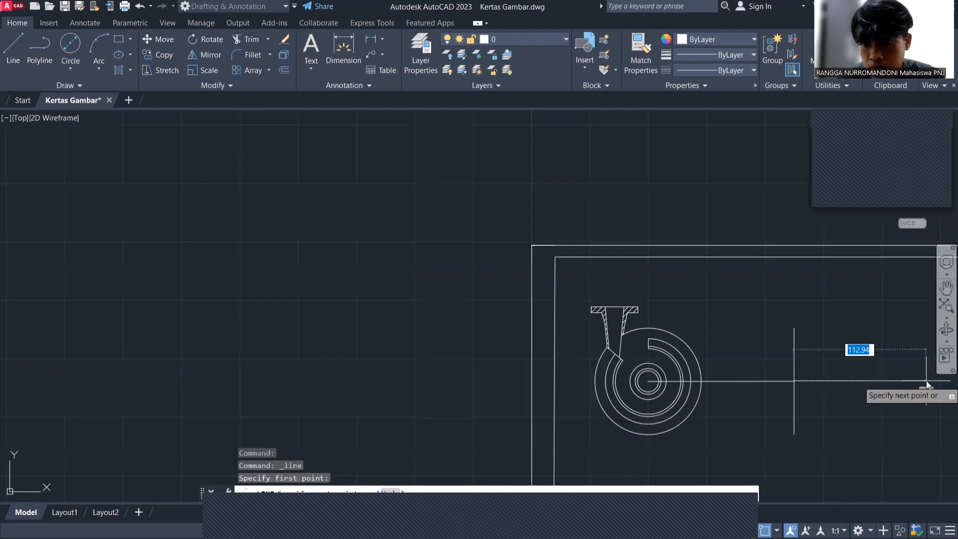
text(15)
key(Tab)
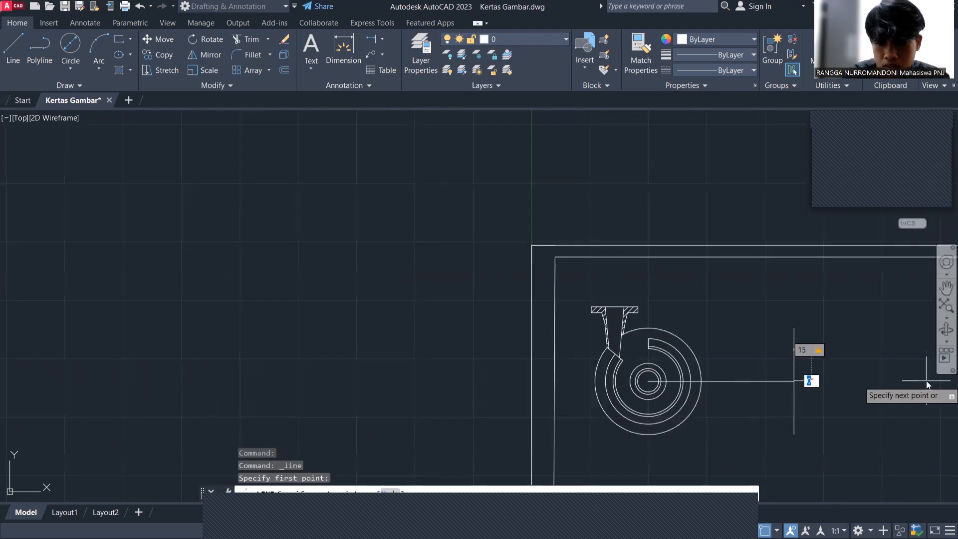
text(0)
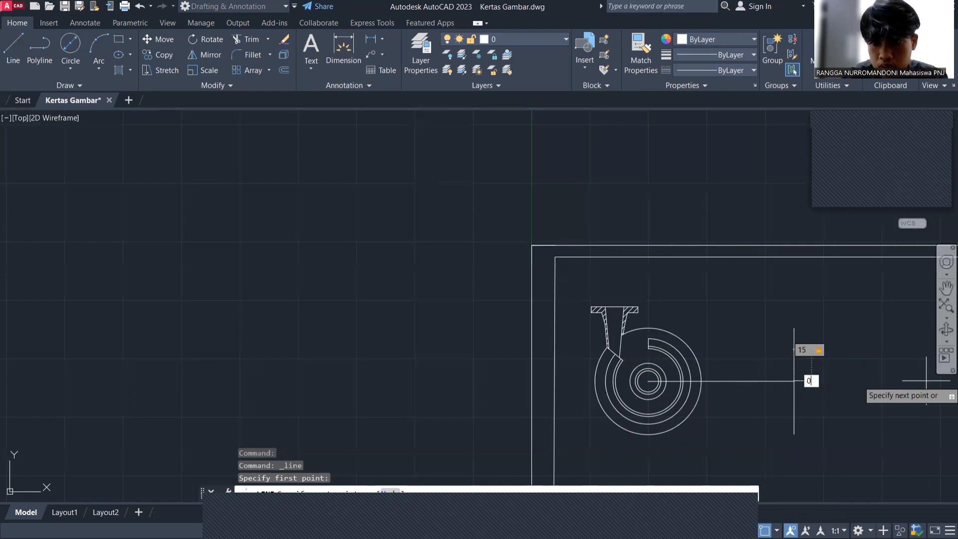
key(Tab)
text(115)
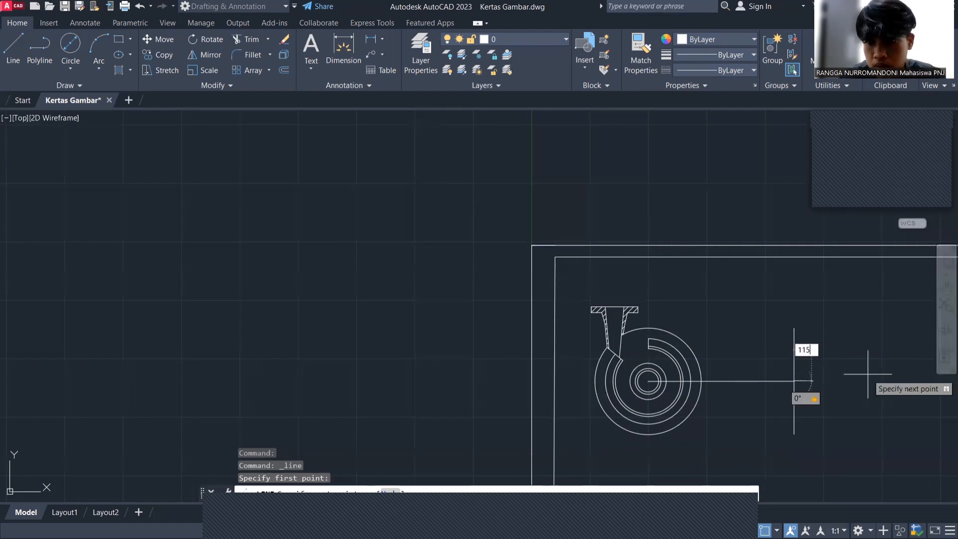
key(Return)
key(Escape)
- From the vertical line's upper end, draw a 5 mm horizontal line towards the right, followed by a short vertical line downward at 90°
scroll(867, 373, down, 5)
scroll(798, 374, up, 8)
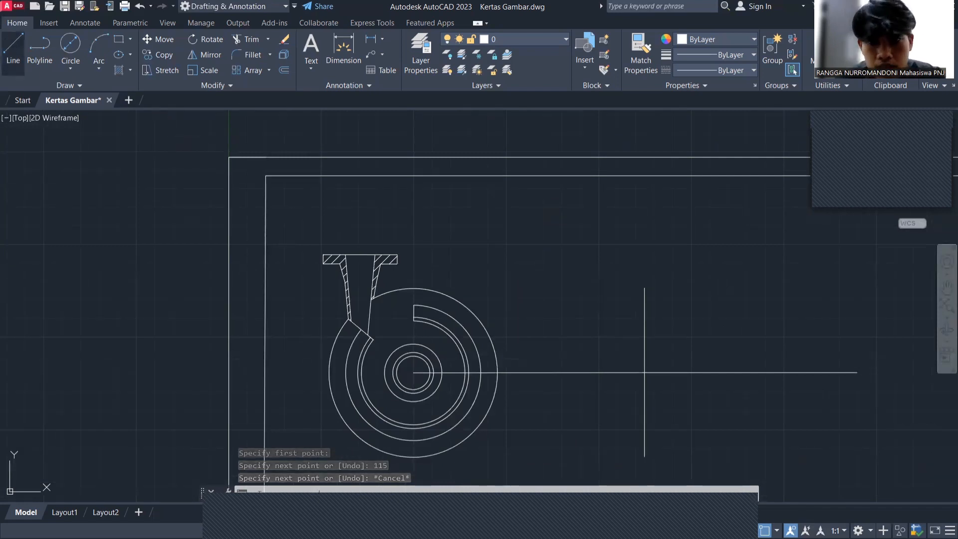
click(13, 50)
text(5)
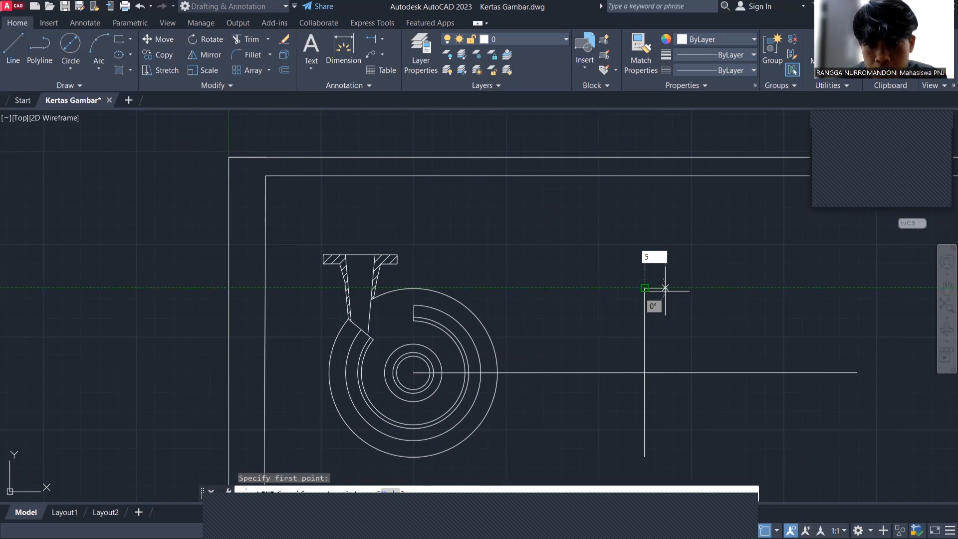
key(Escape)
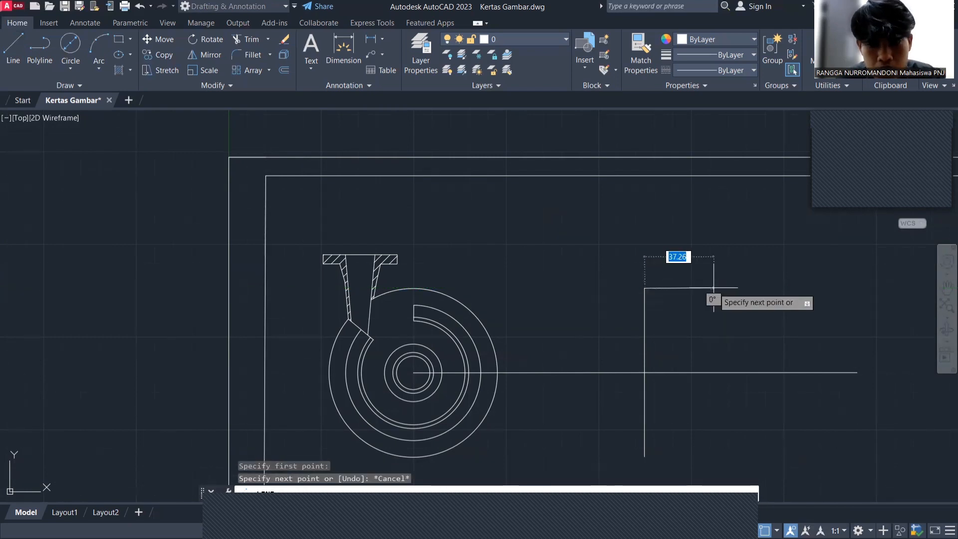
text(5)
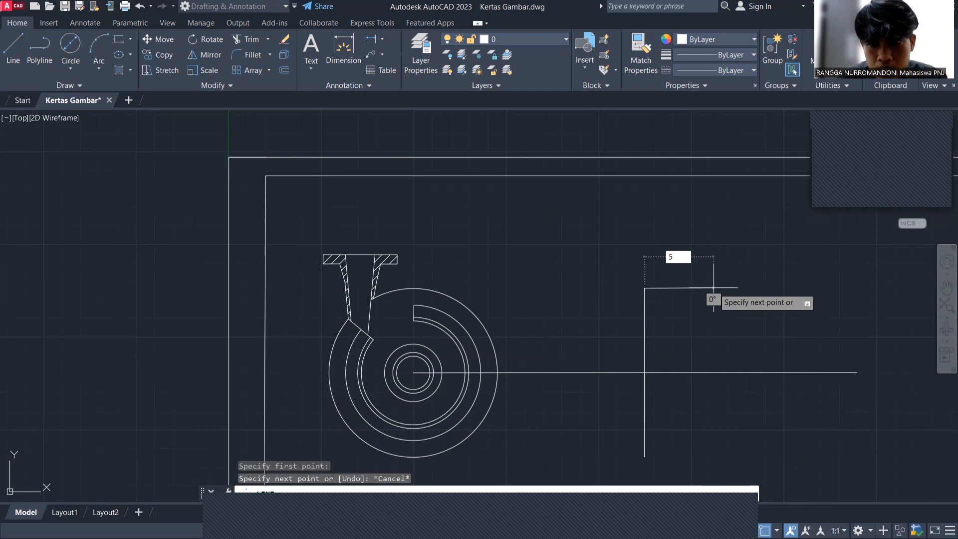
key(Return)
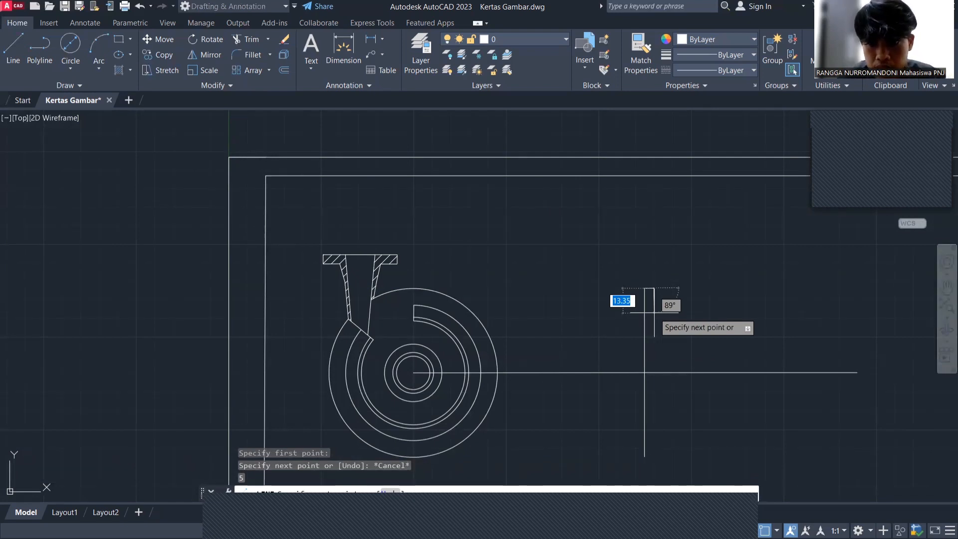
text(90)
key(Return)
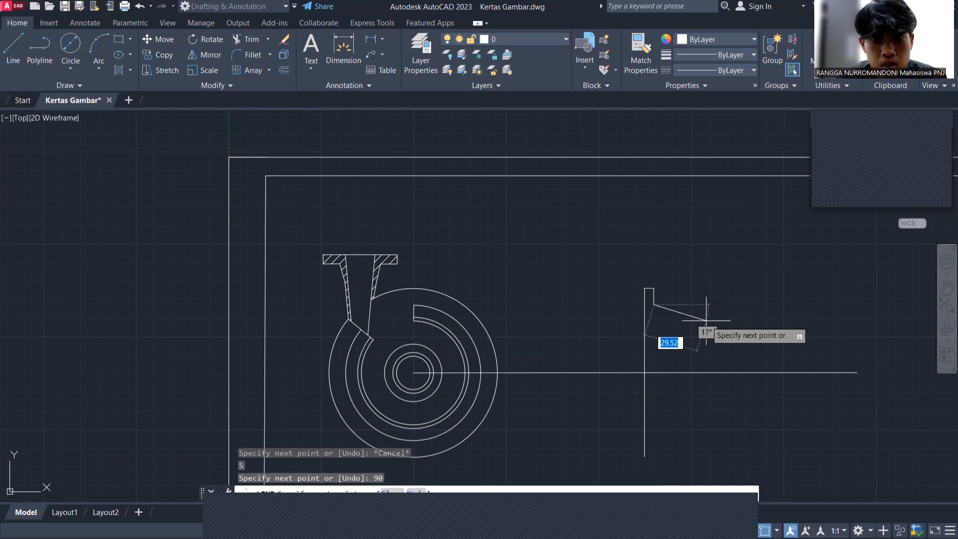
- Continue the upper profile with a 20 mm line sloping 20° downward to the right
scroll(706, 320, up, 5)
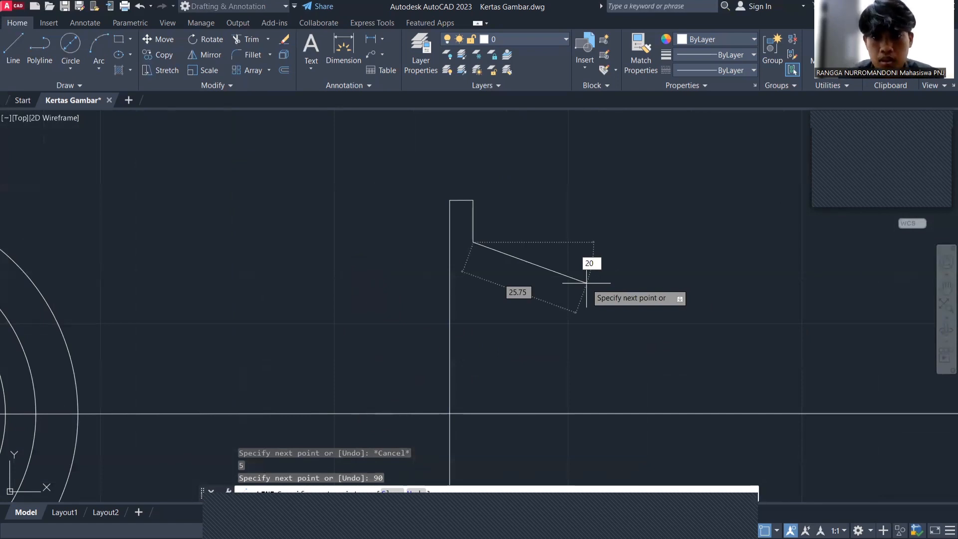
key(Return)
key(Escape)
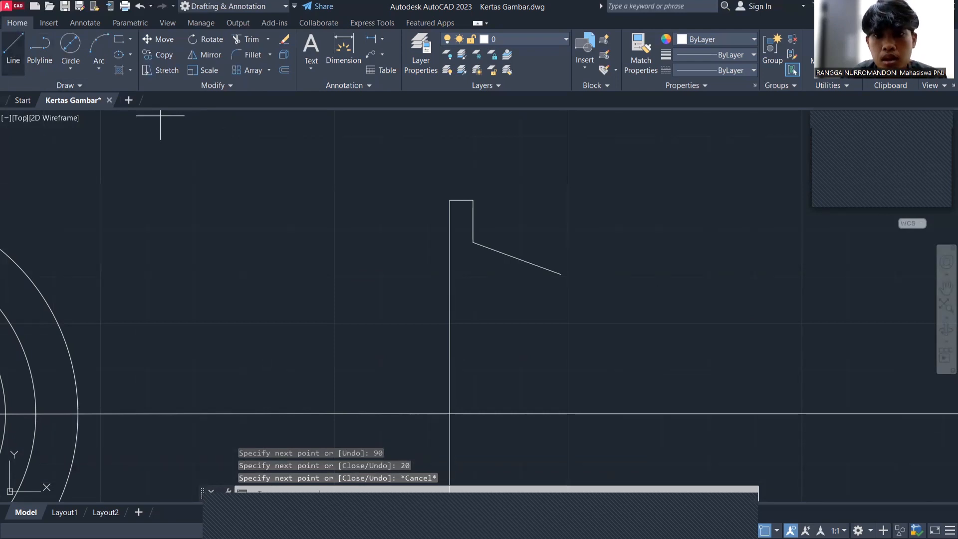
- Draw a 36 mm horizontal guide line towards the right from the start of the upper sloping line
click(13, 49)
click(473, 243)
text(36)
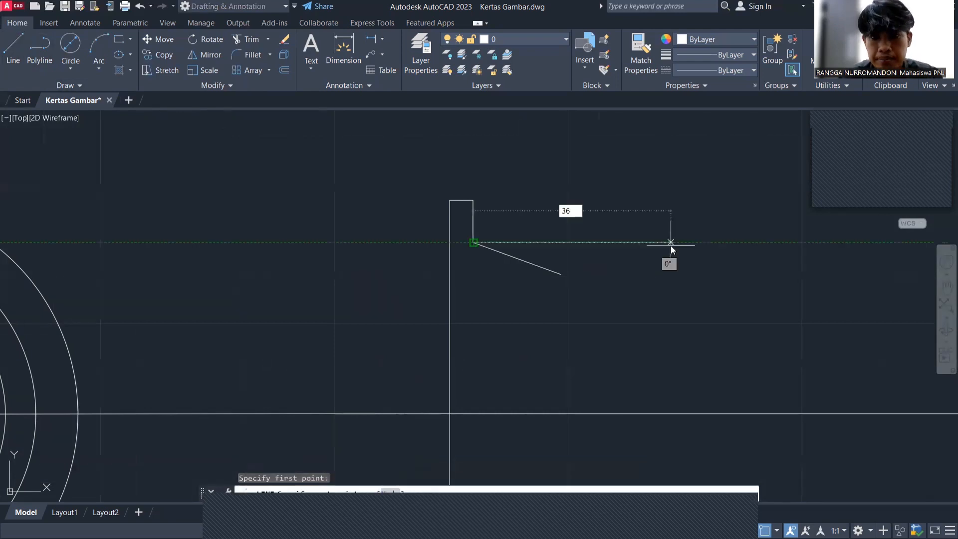
key(Return)
key(Escape)
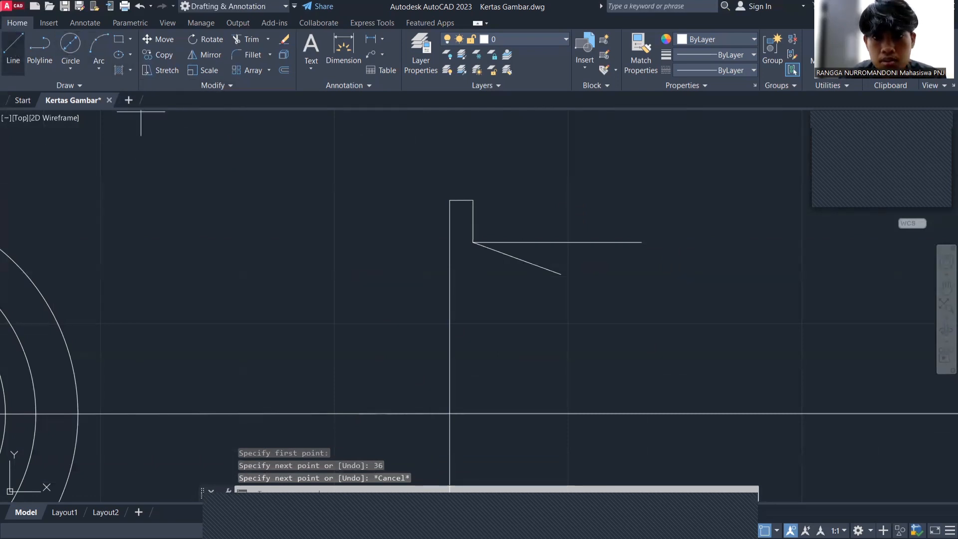
- Draw a 10 mm horizontal line from the upper slope's end, joined to the 36 mm guide line's right end, and trim away that guide line
key(Return)
key(Return)
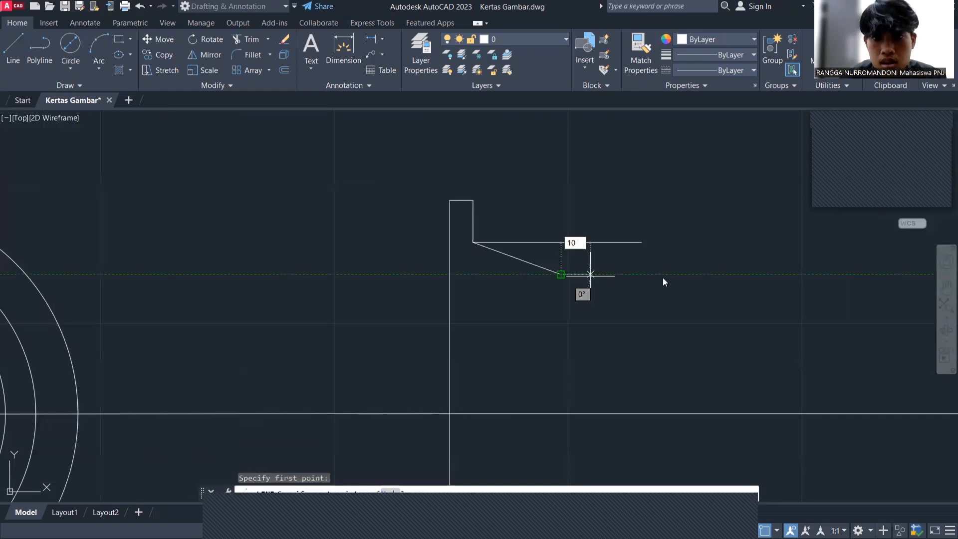
text(10)
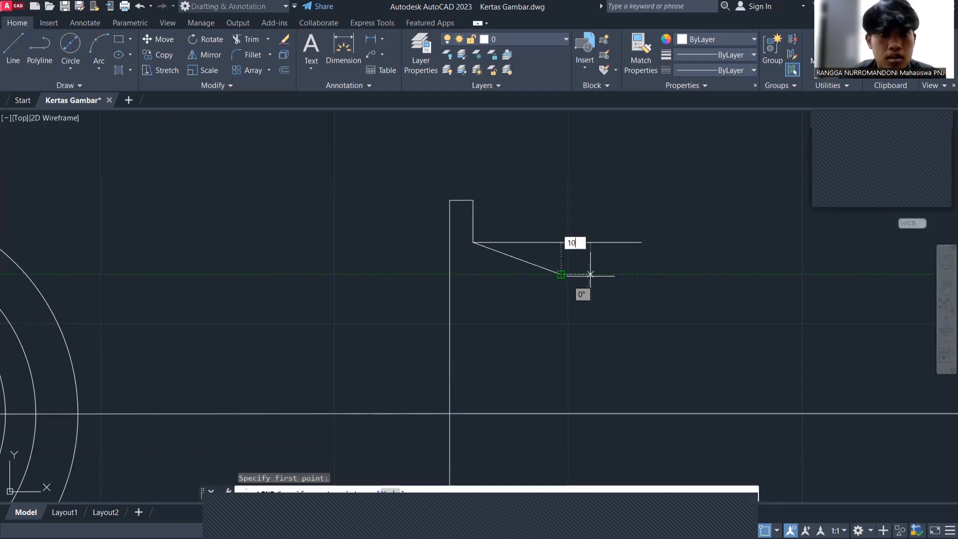
key(Return)
click(641, 242)
key(Escape)
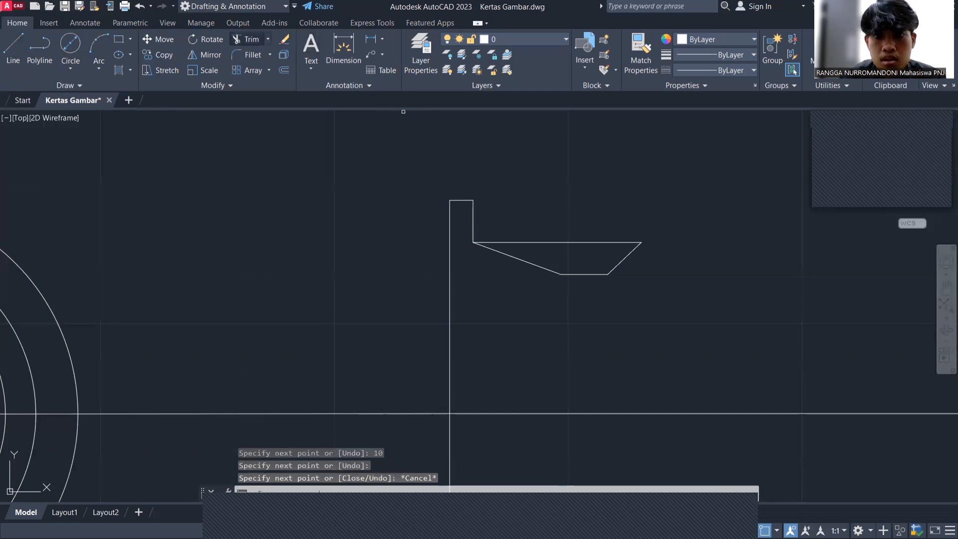
text(tr)
key(Return)
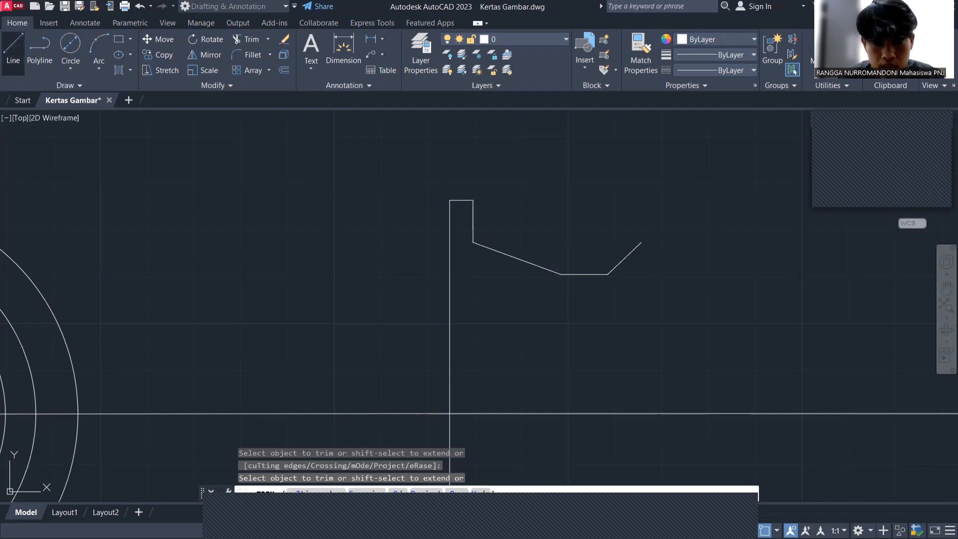
- From the vertical line's lower end, draw a 5 mm horizontal line towards the right, followed by a 9 mm vertical line upward at 90°
click(14, 48)
scroll(549, 383, down, 2)
click(527, 383)
text(5)
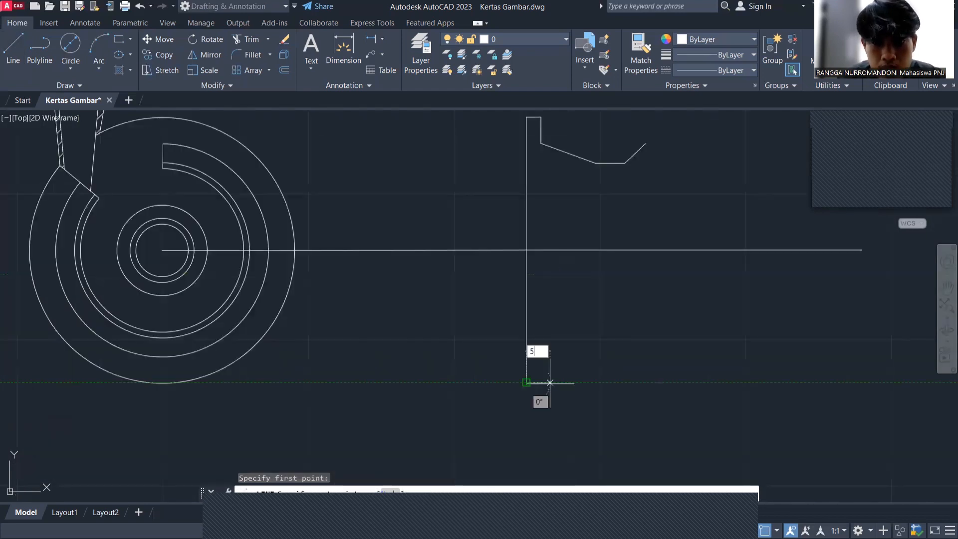
key(Return)
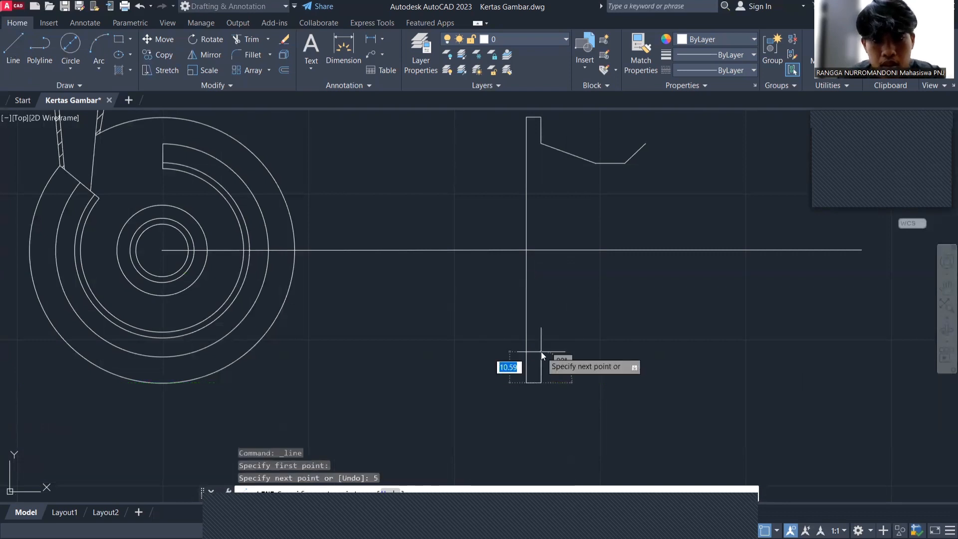
text(9)
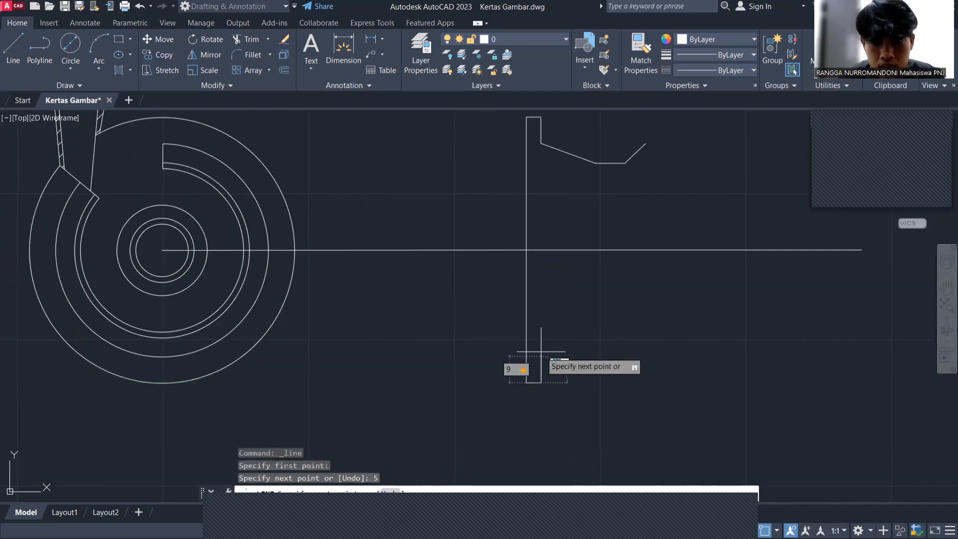
text(0)
key(Return)
key(Escape)
- Draw a 20 mm line rising 20° to the right from the top of the lower 9 mm edge
click(13, 50)
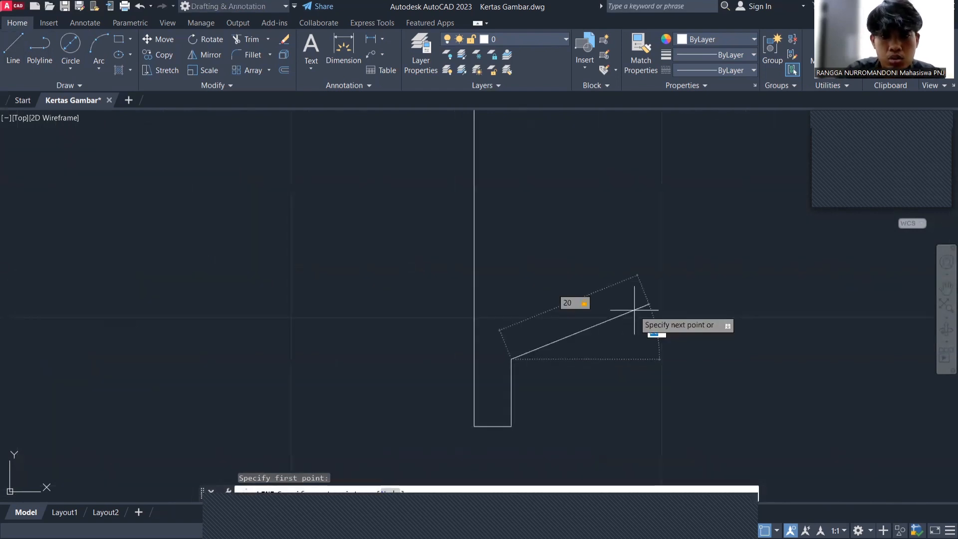
text(20)
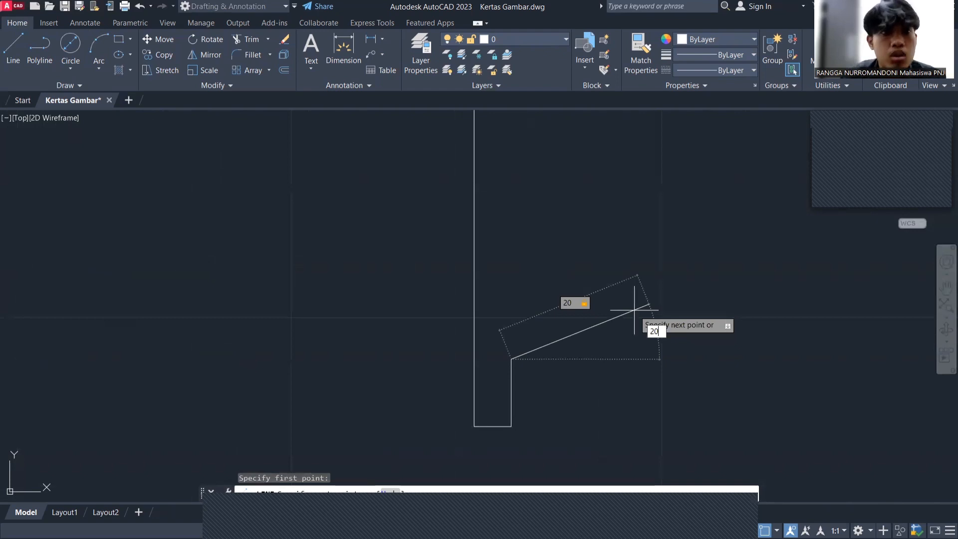
key(Return)
key(Escape)
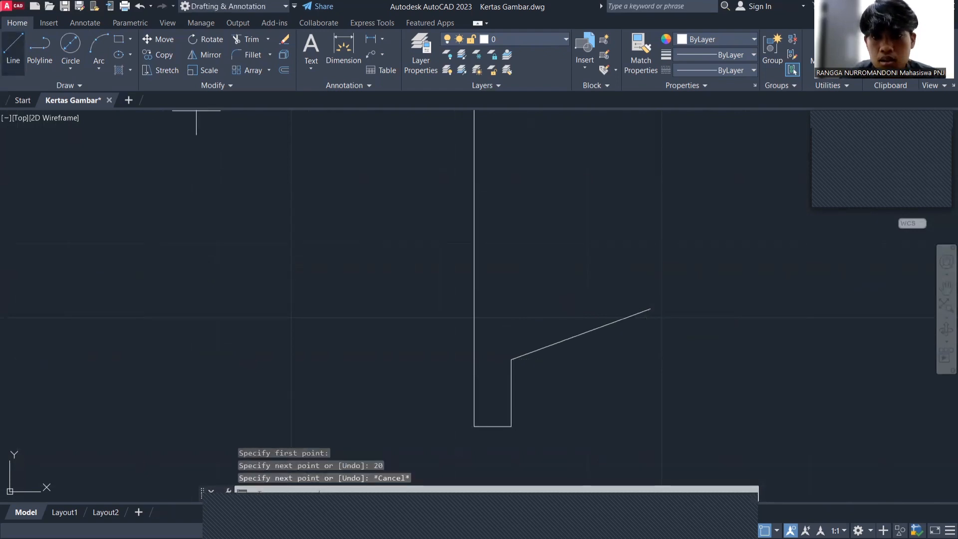
- Draw a 36 mm horizontal guide line towards the right from the start of the lower sloping line
click(510, 358)
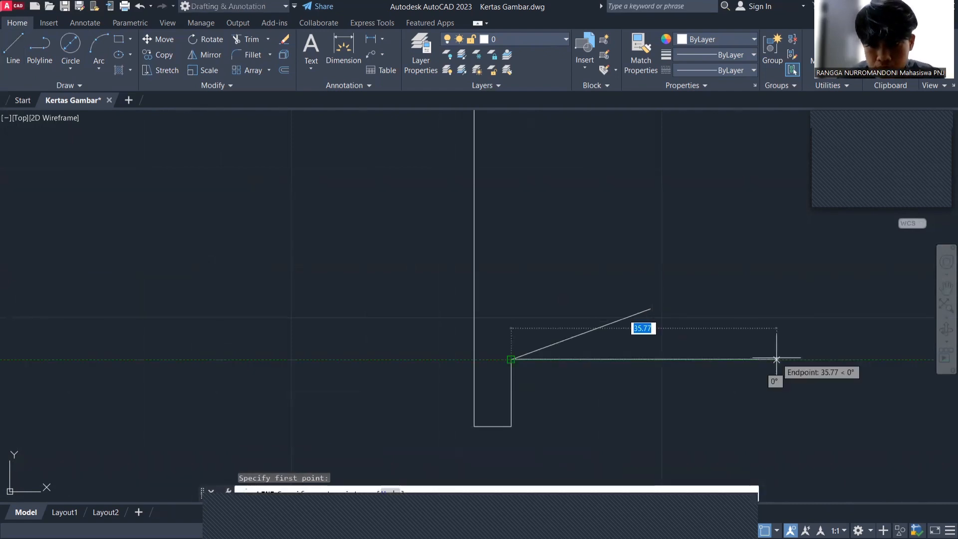
text(36)
key(Return)
key(Escape)
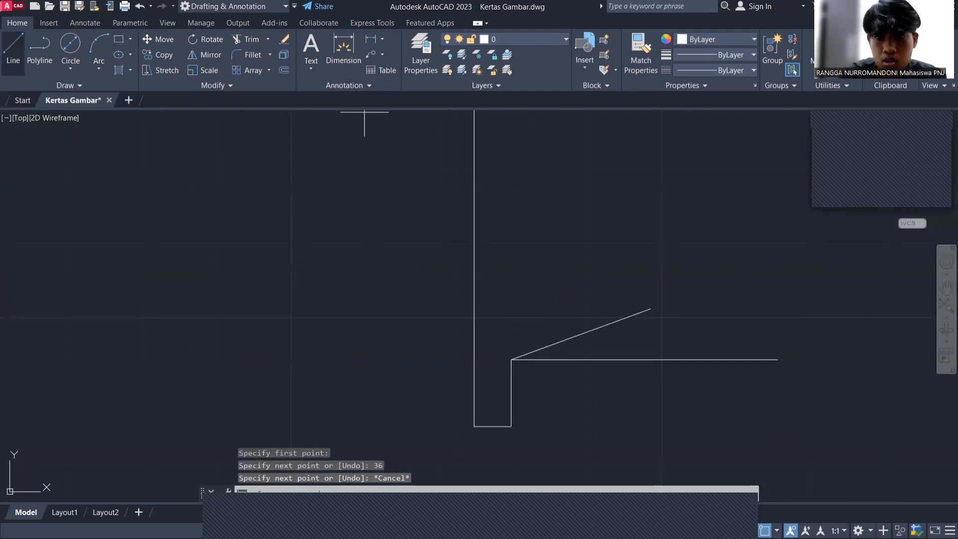
- Draw a 10 mm horizontal line from the lower slope's end, joined to the lower guide line's right end, and trim away that guide line
key(space)
click(650, 309)
text(10)
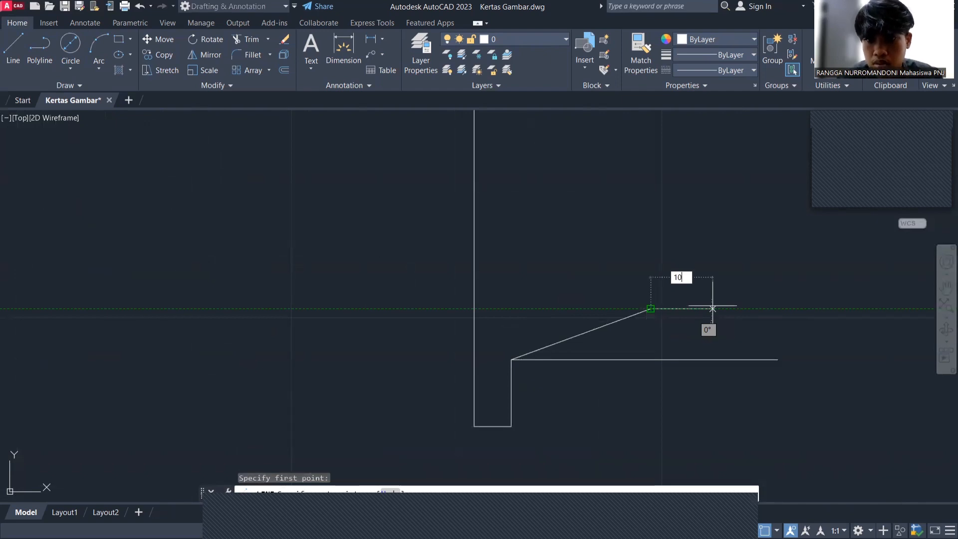
key(Return)
click(777, 359)
key(Escape)
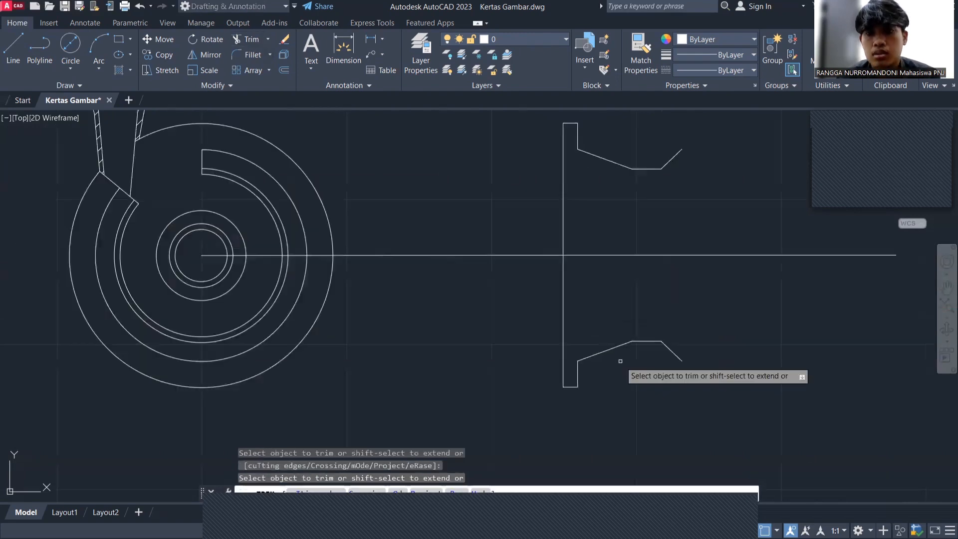
- Draw a 5 mm vertical line upward from the right end of the upper profile
scroll(620, 360, down, 3)
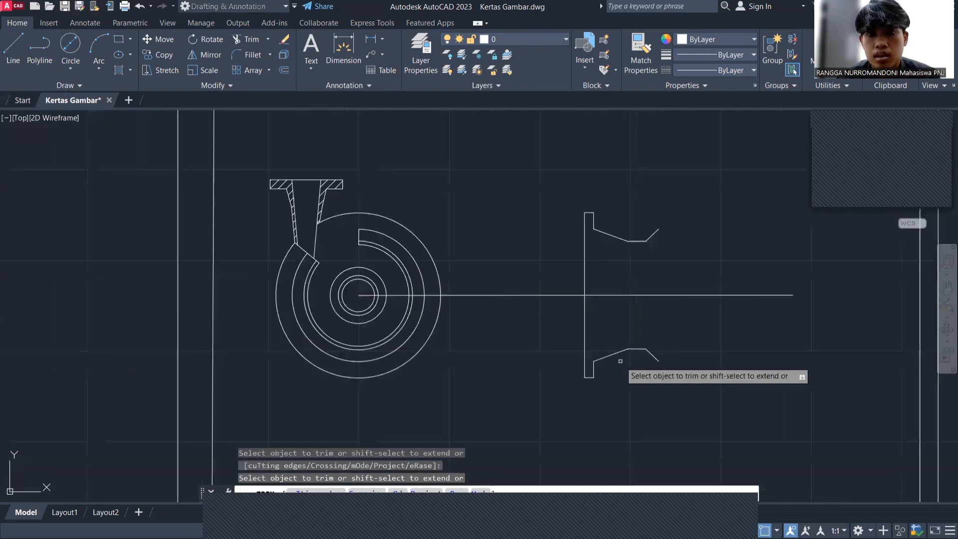
scroll(619, 209, up, 2)
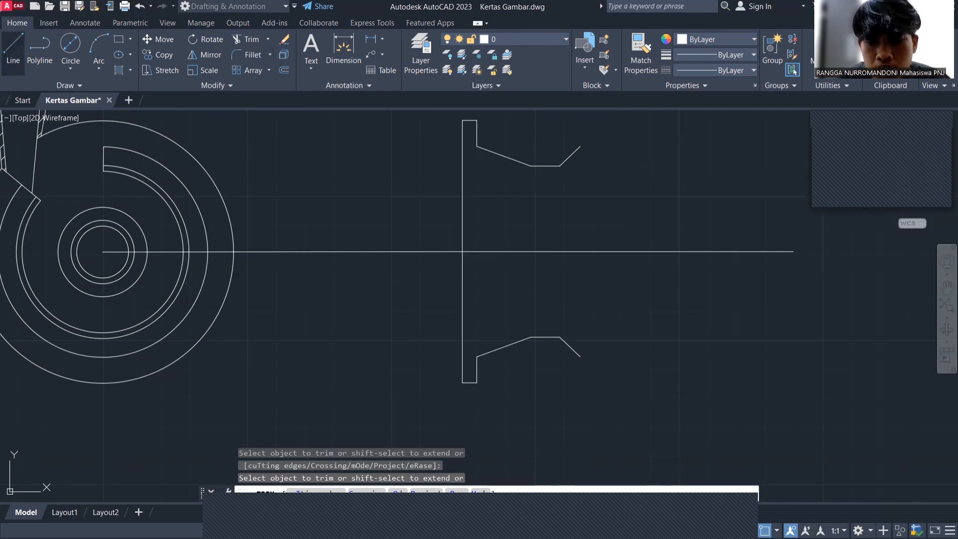
click(13, 50)
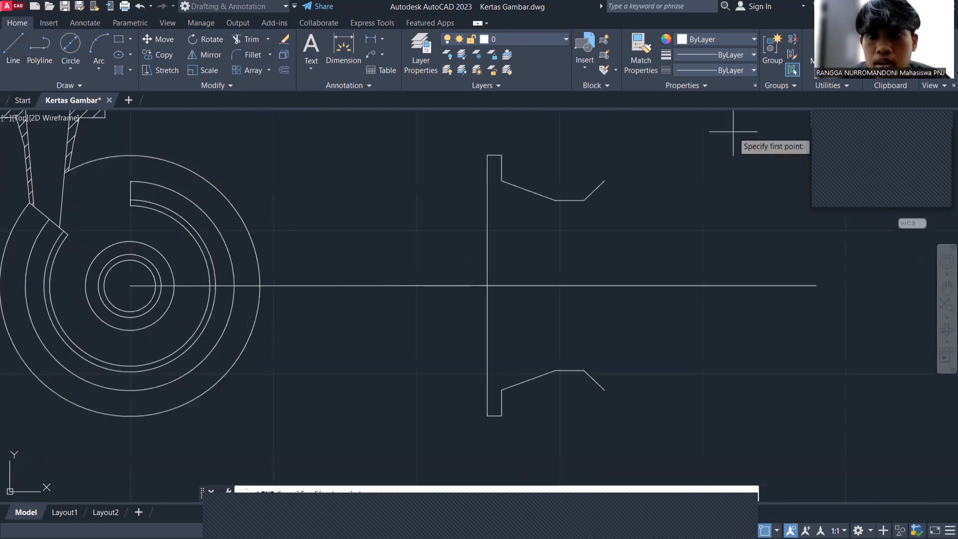
scroll(733, 132, up, 3)
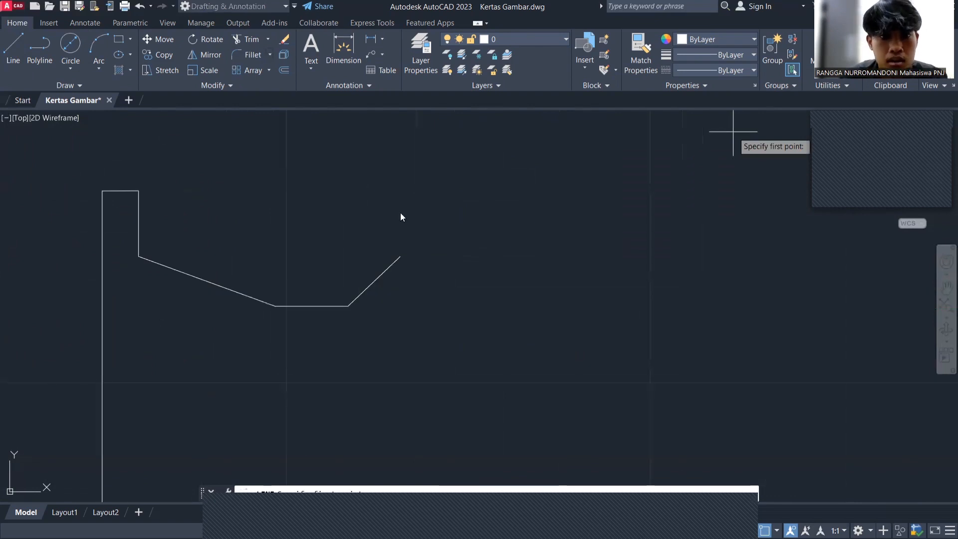
click(400, 257)
text(5)
key(Return)
key(Escape)
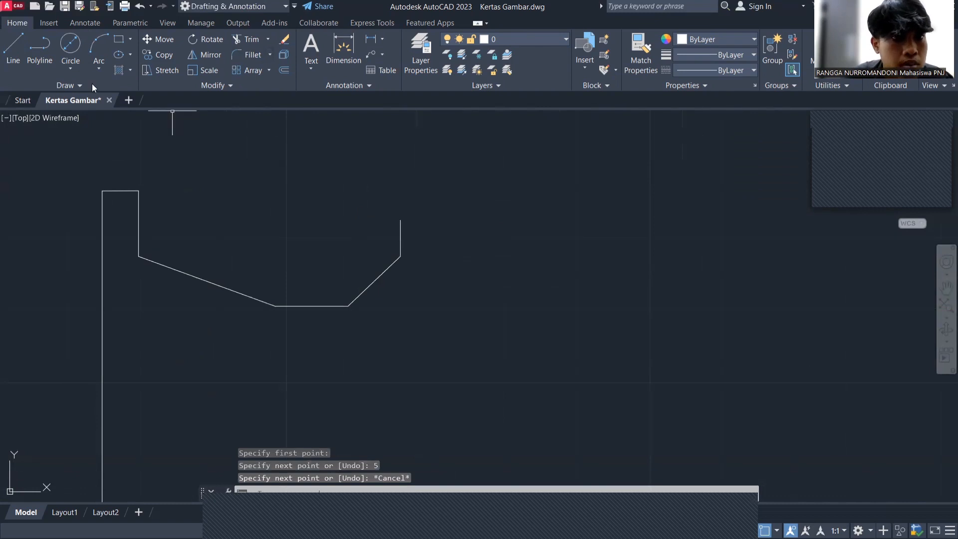
- Draw a three-point arc bulging upward from the upper 5 mm line's top, with its second point 1 mm up and its end about 4.4 mm right
click(98, 69)
key(Escape)
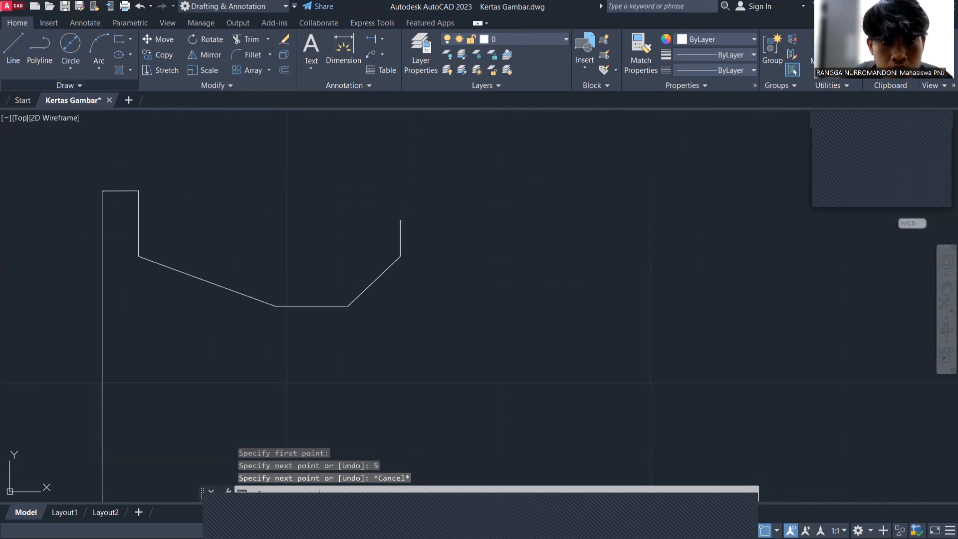
click(400, 220)
text(1)
key(Return)
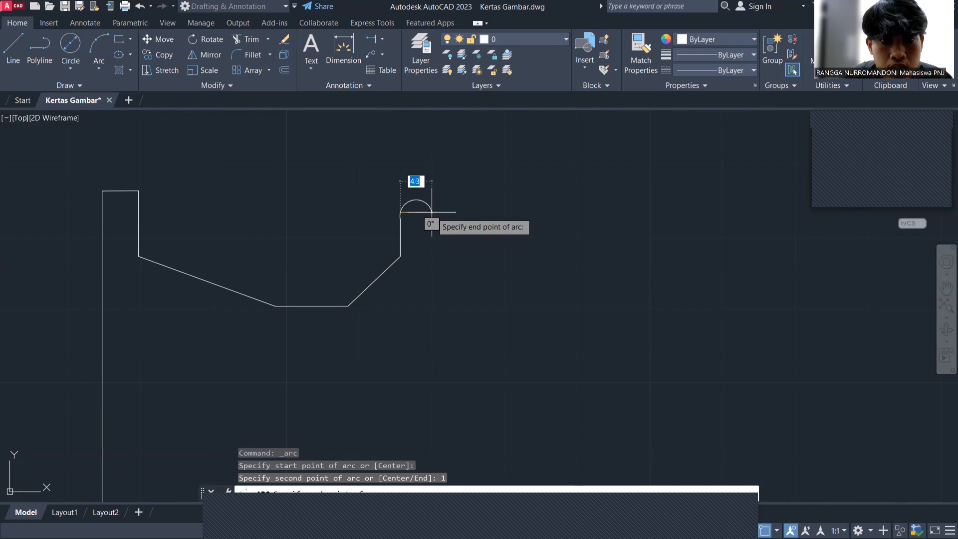
key(Return)
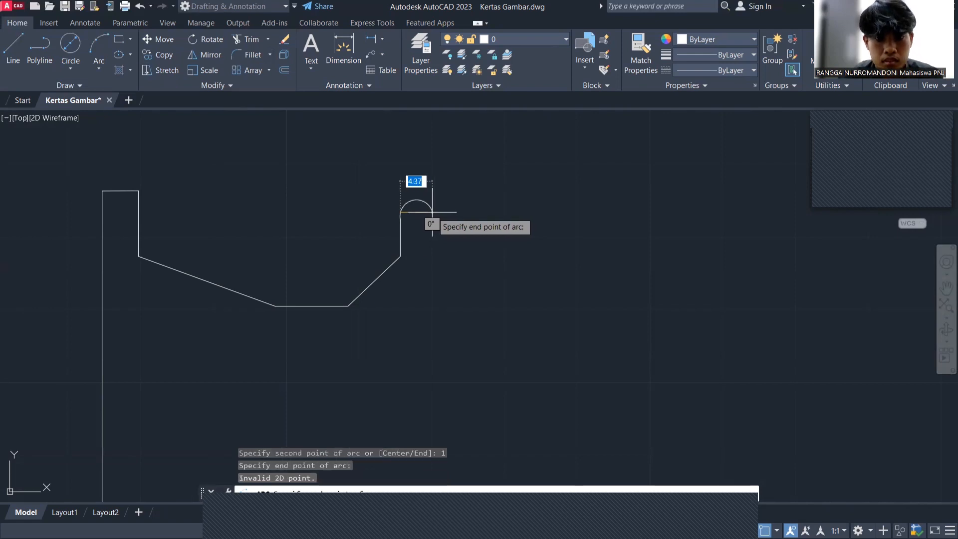
key(Return)
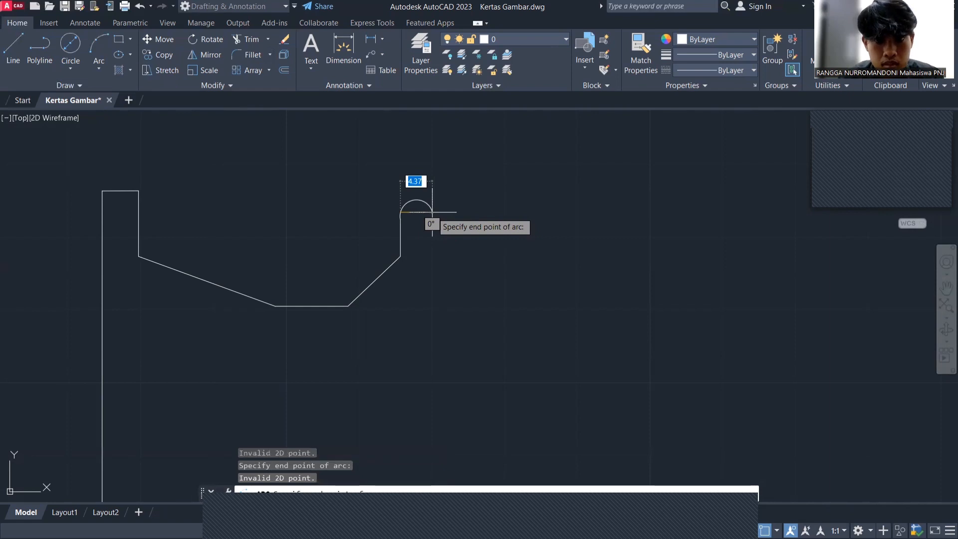
click(431, 211)
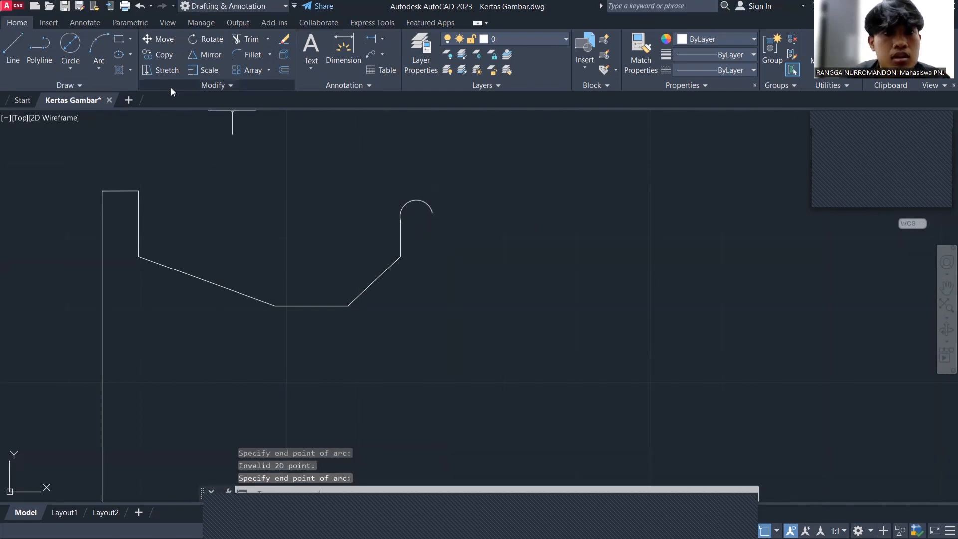
- Draw a 15 mm horizontal line to the right from the end of the upper arc
text(l)
key(Return)
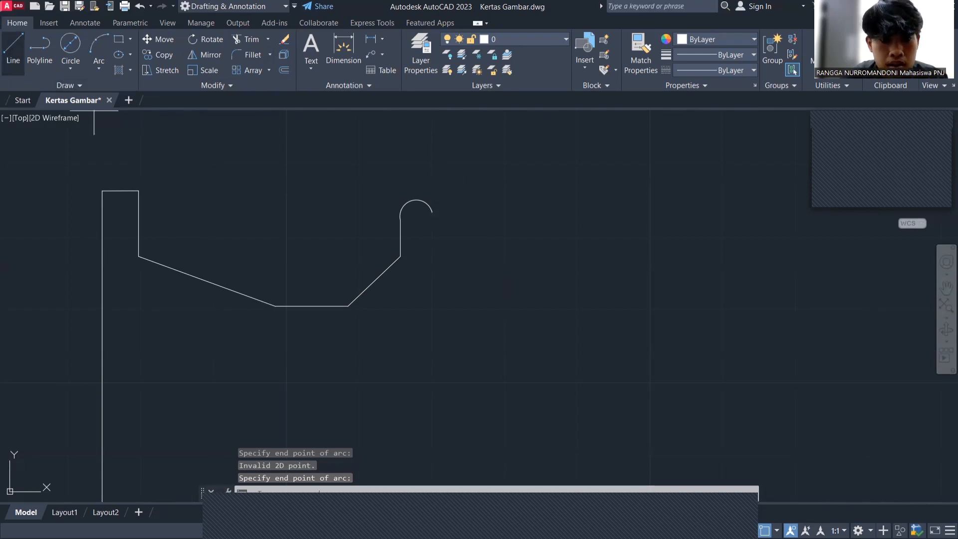
click(432, 212)
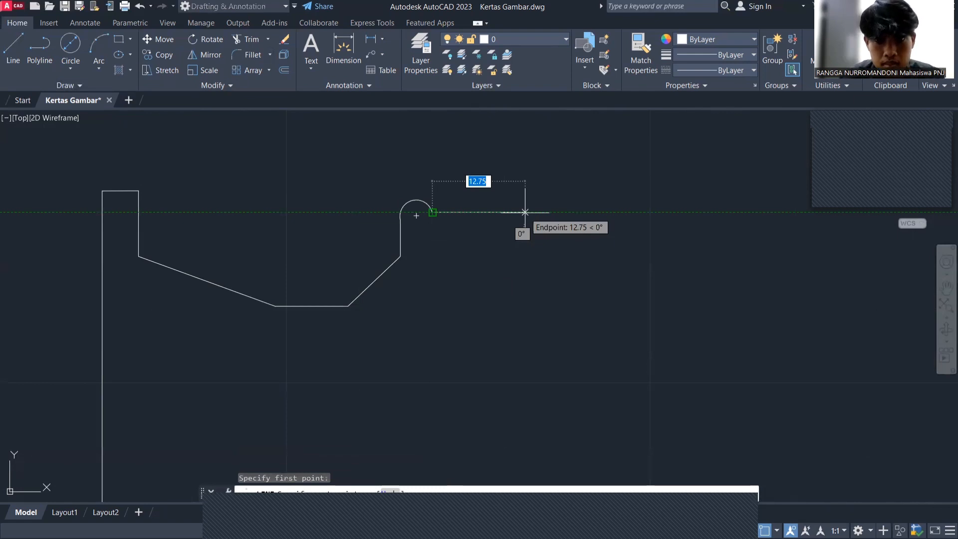
text(15)
key(Return)
key(Escape)
scroll(455, 261, down, 6)
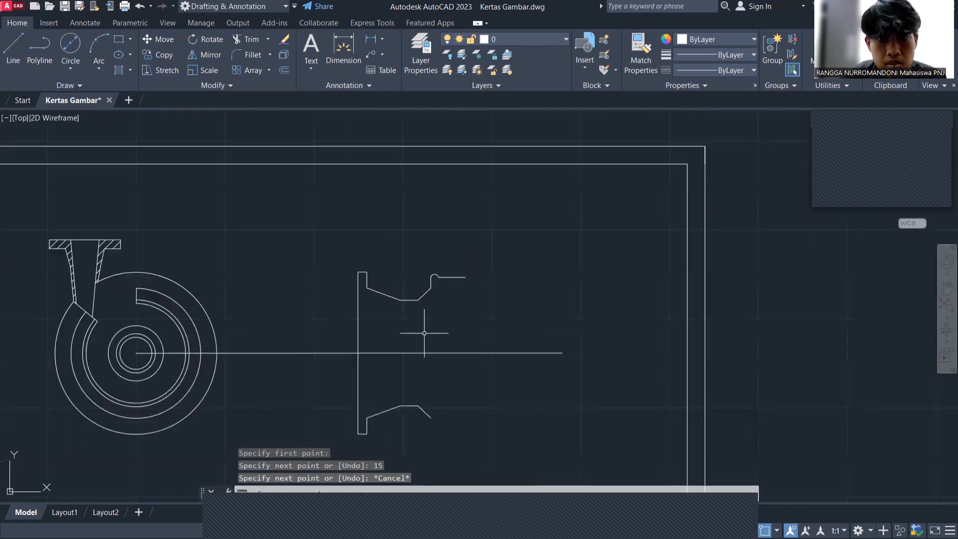
scroll(439, 455, up, 3)
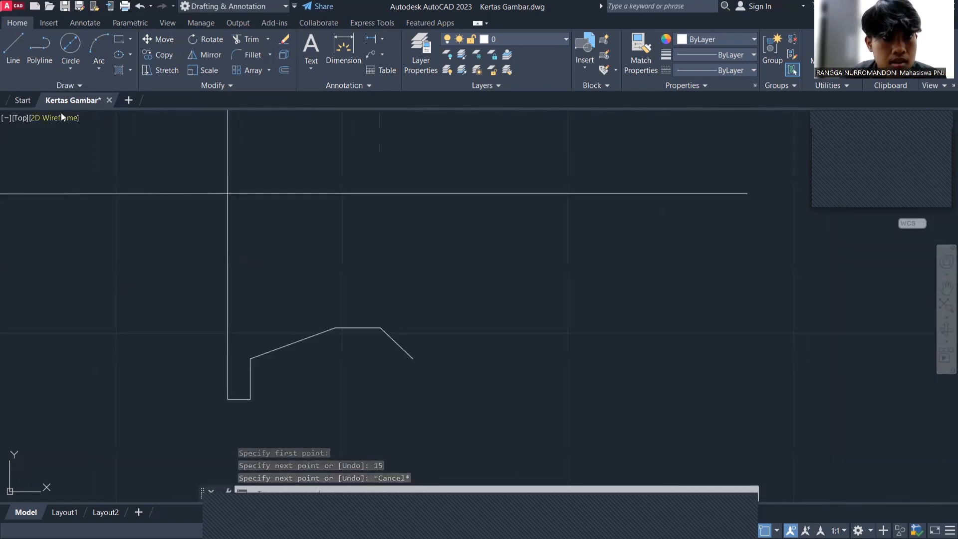
click(100, 67)
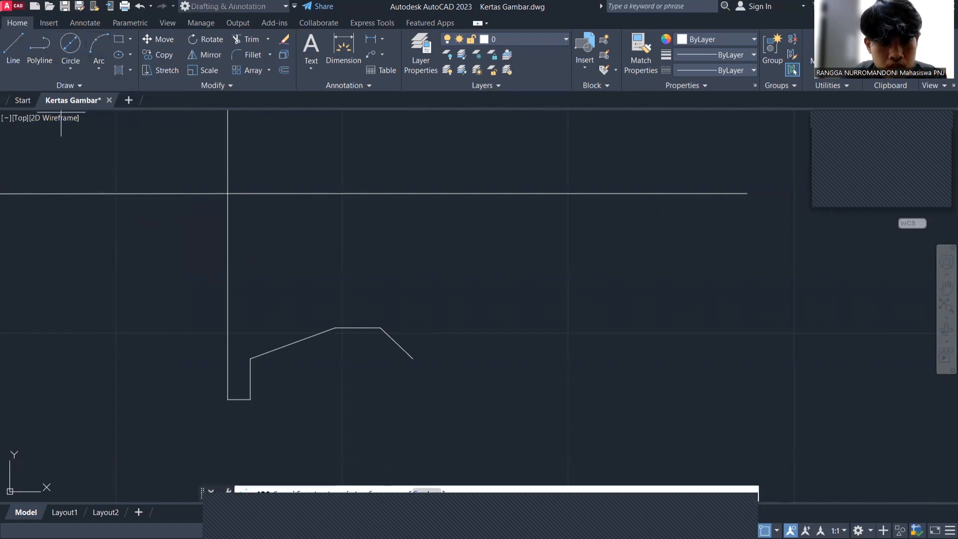
click(61, 112)
key(Escape)
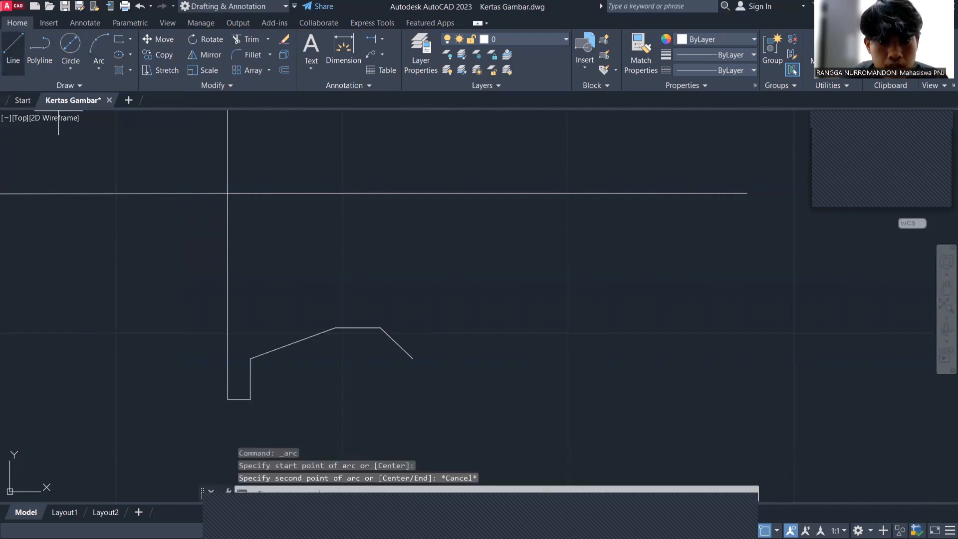
- Draw a 5 mm vertical line downward from the right end of the lower profile
click(13, 50)
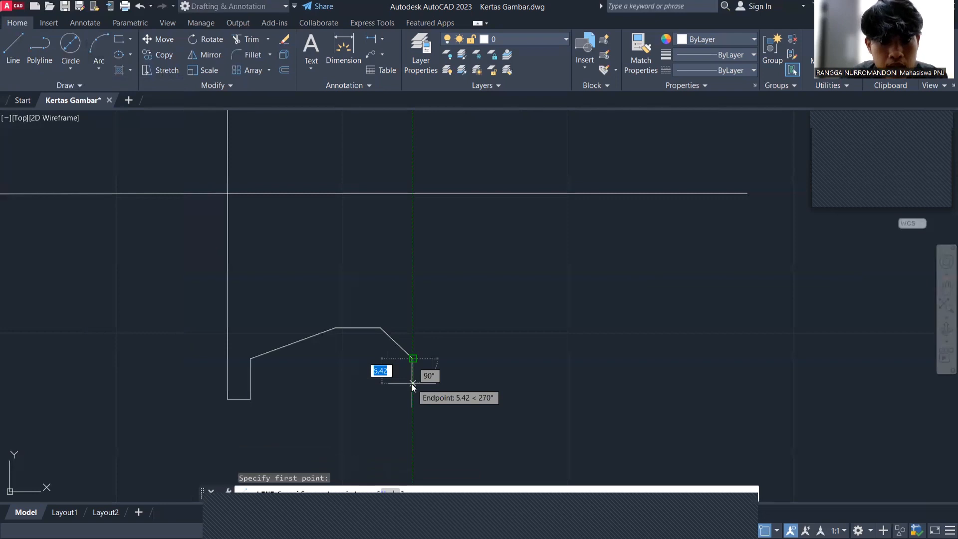
text(5)
key(Return)
key(Escape)
- Draw a three-point arc bulging downward from the lower 5 mm line's end, with its second point 1 mm down and its end to the right
click(99, 70)
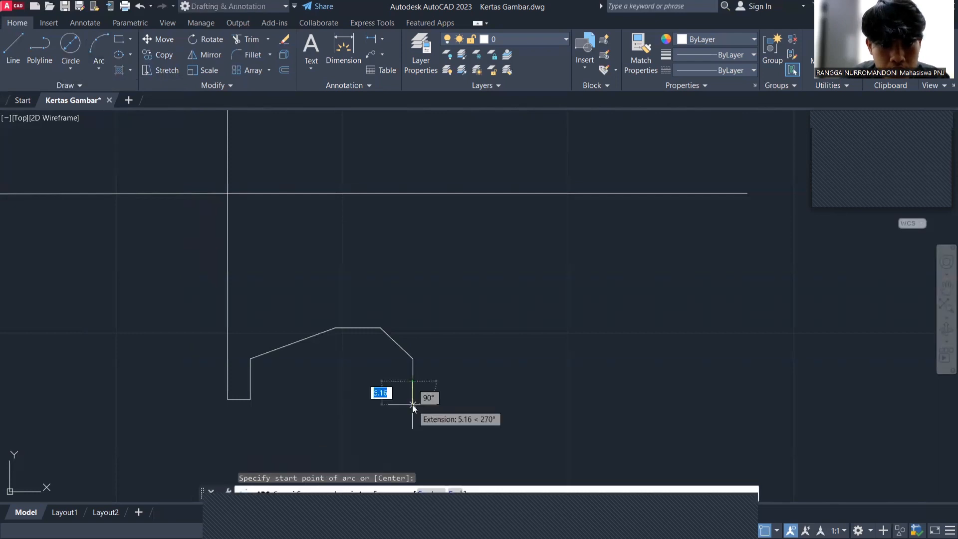
text(1)
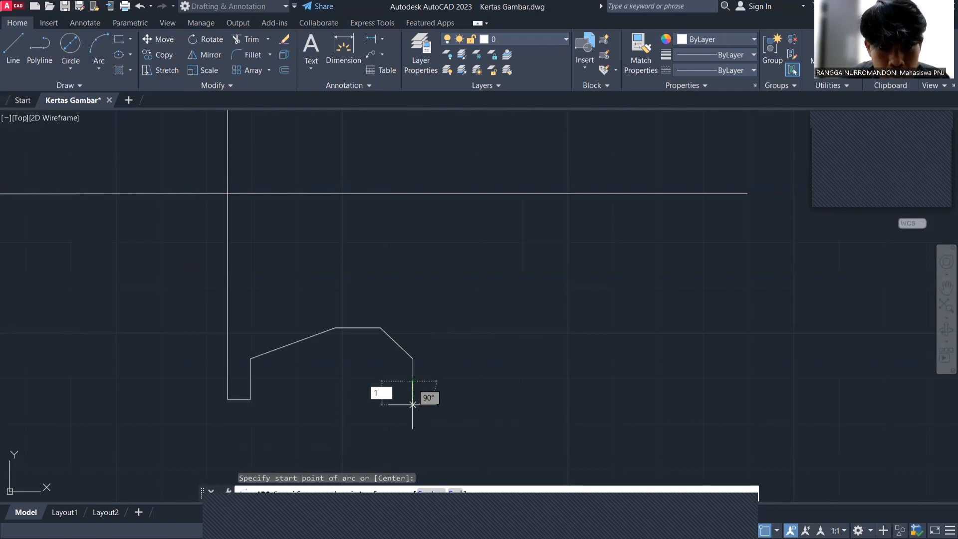
key(Return)
scroll(432, 382, up, 2)
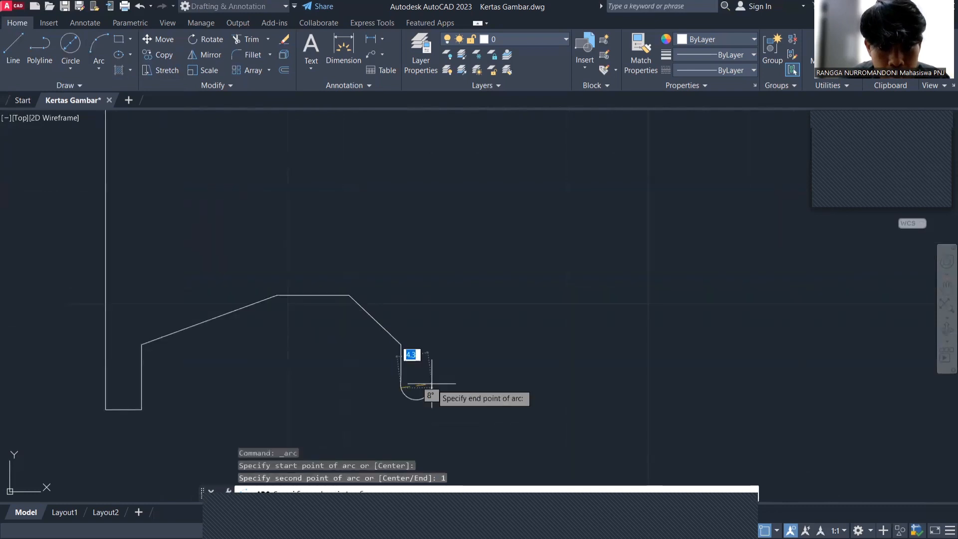
click(436, 387)
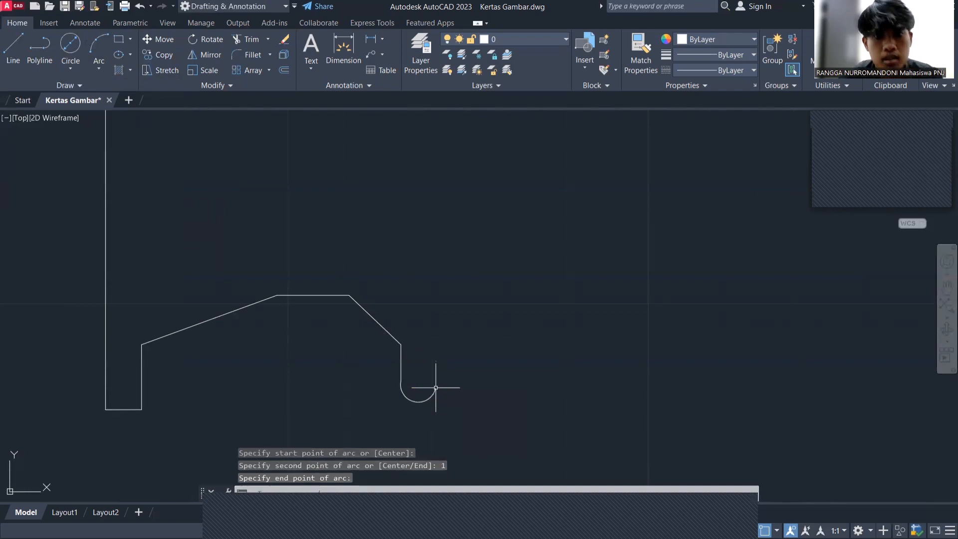
key(Escape)
- Draw a 15 mm horizontal line to the right from the end of the lower arc
scroll(623, 299, down, 6)
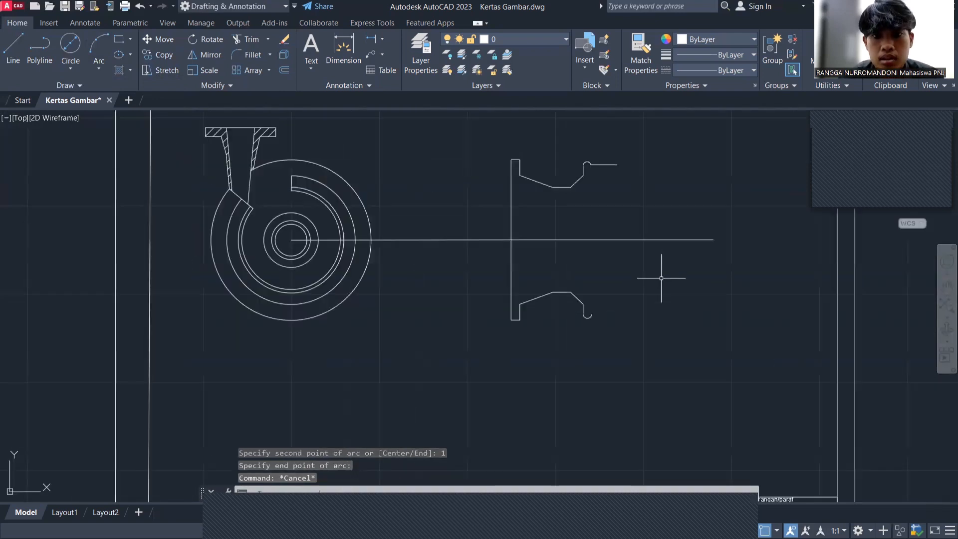
scroll(652, 175, up, 4)
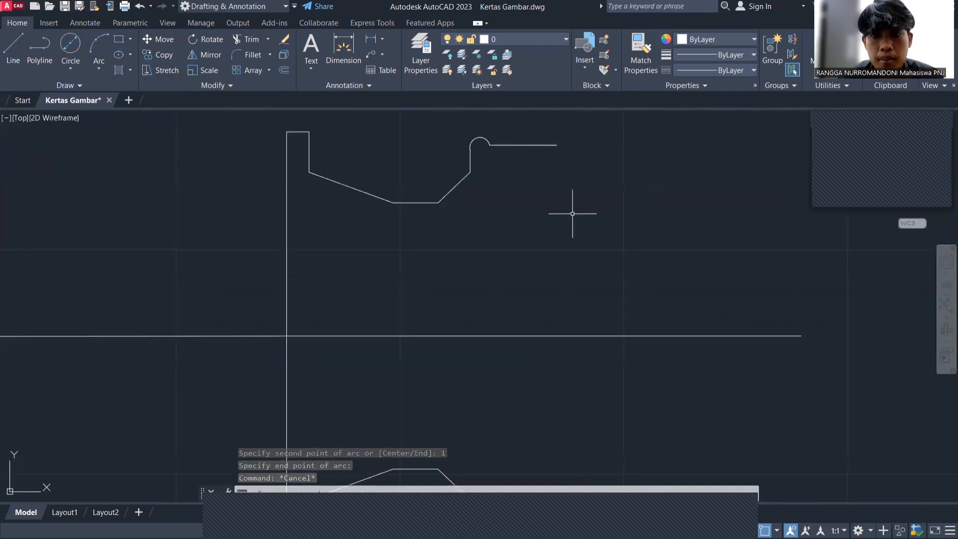
click(528, 426)
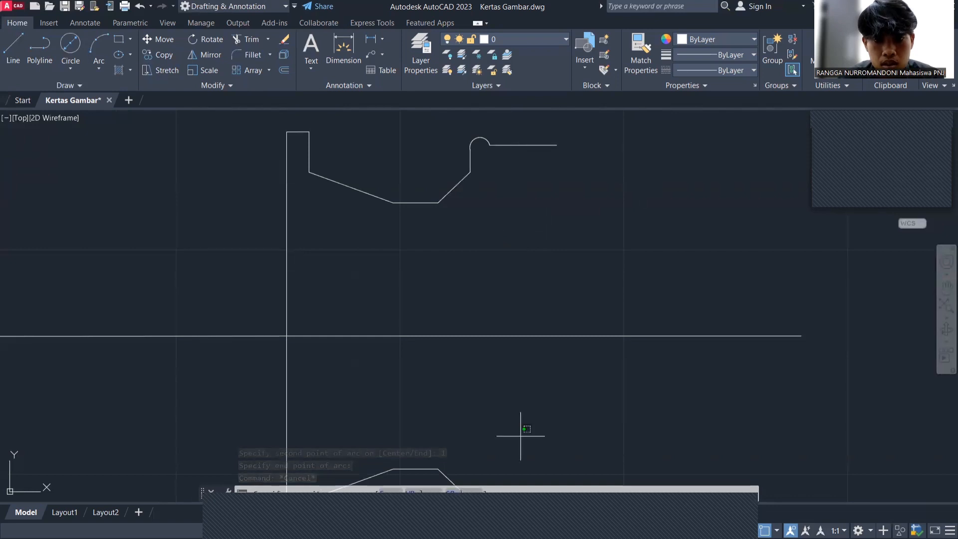
scroll(521, 435, down, 6)
scroll(520, 429, up, 4)
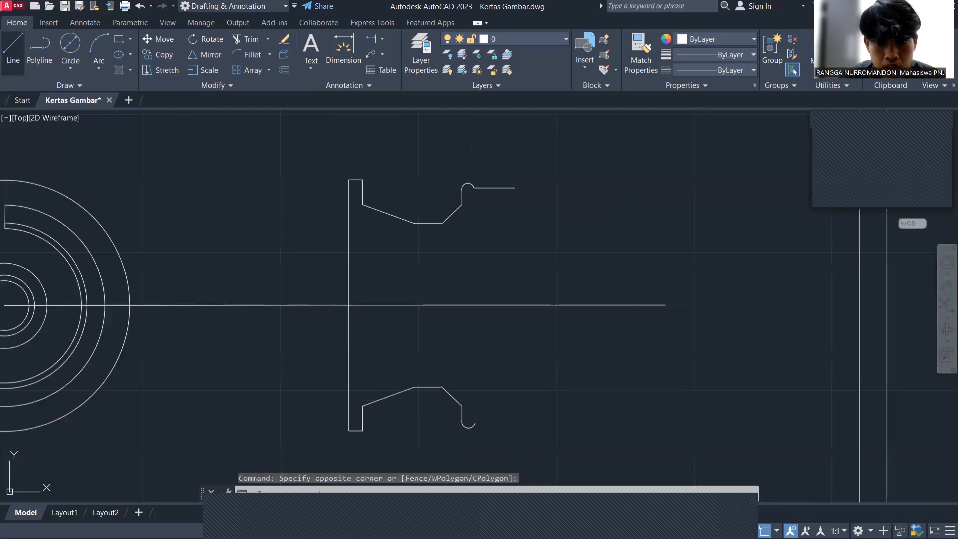
click(13, 50)
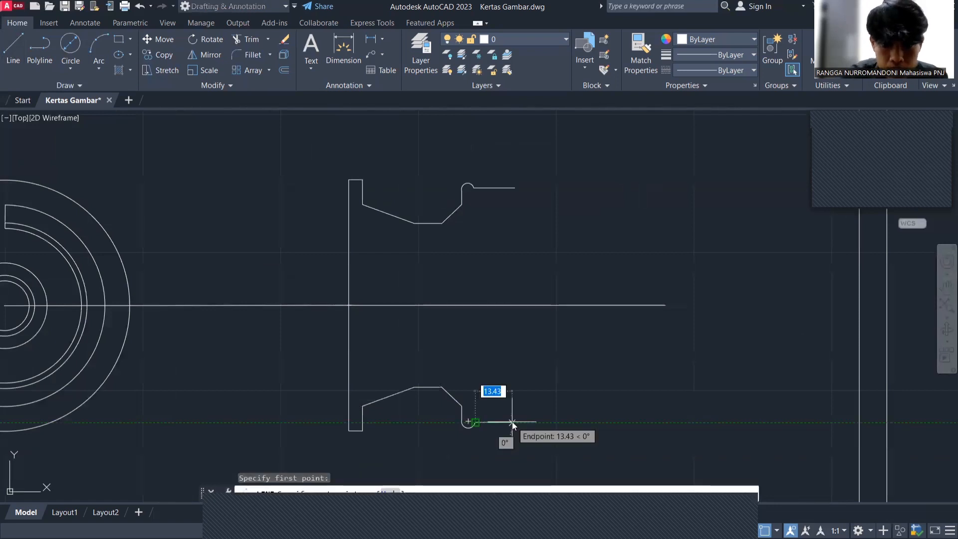
text(15)
key(Return)
key(Escape)
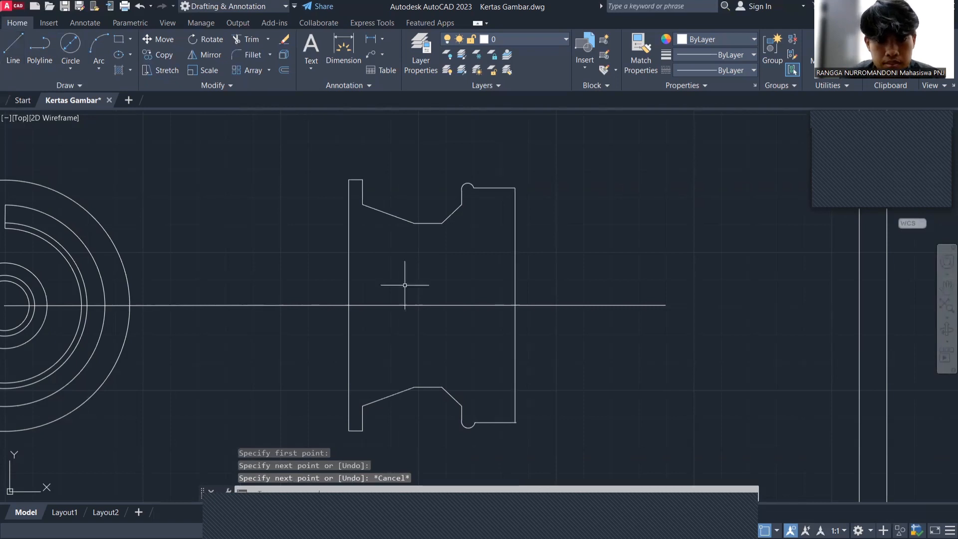
- Undo the side view's right closing line and redraw it between the right ends of the upper and lower 15 mm lines
click(139, 6)
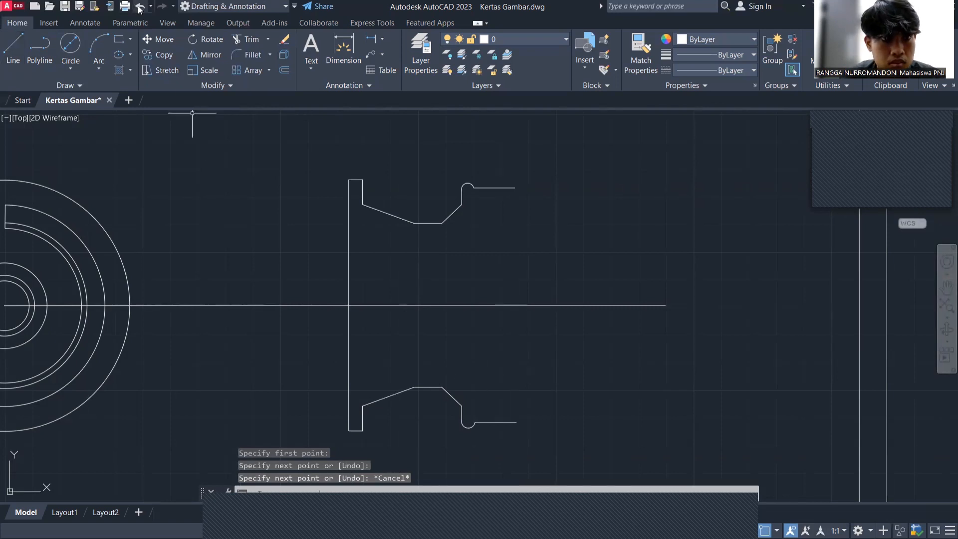
click(24, 39)
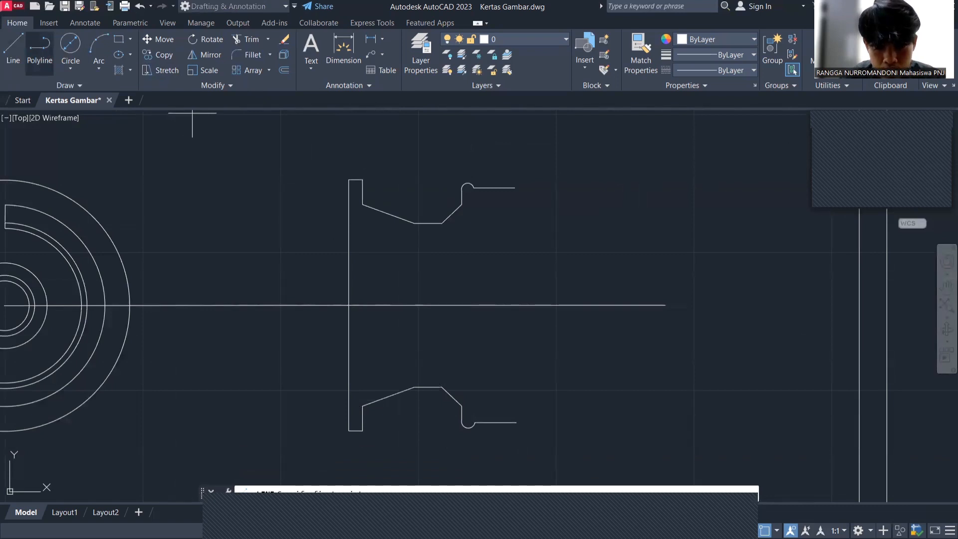
key(Escape)
scroll(557, 400, up, 4)
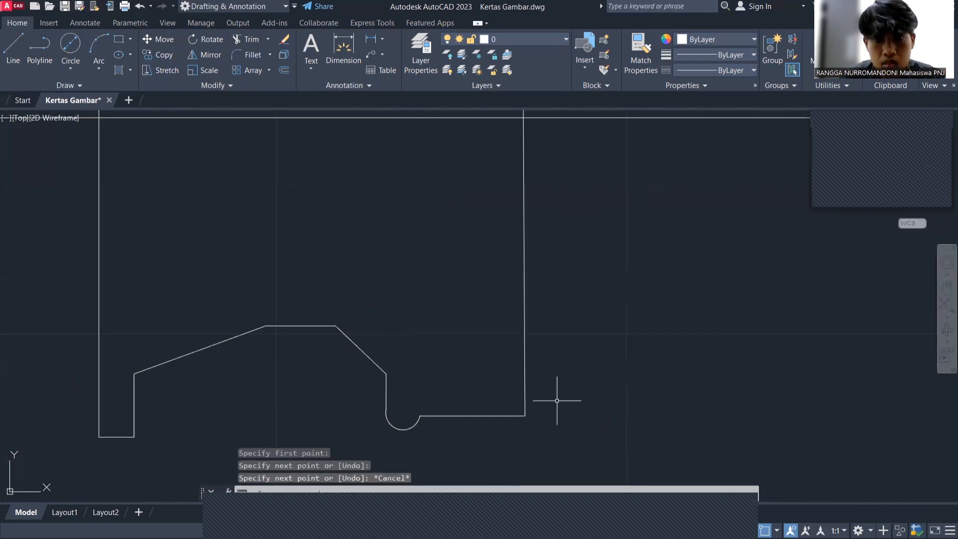
scroll(556, 400, down, 4)
click(563, 331)
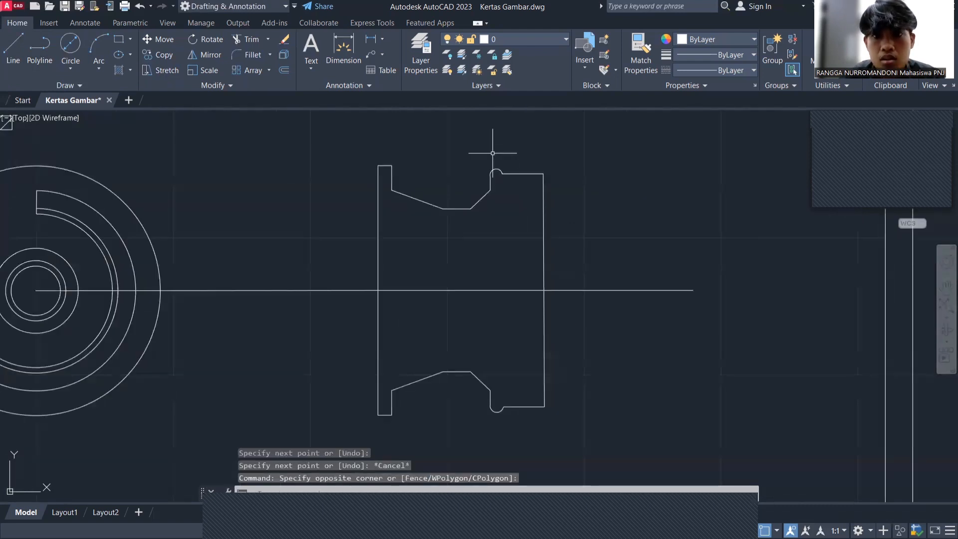
- Draw a horizontal guide line from the top of the front view's outlet flange to the right, past the side view
scroll(470, 152, down, 2)
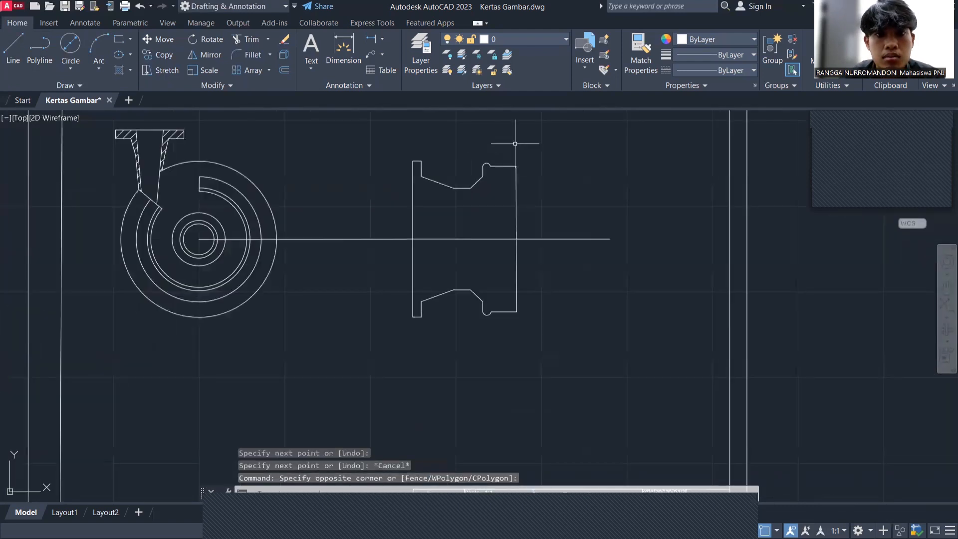
scroll(517, 139, up, 2)
scroll(468, 147, down, 2)
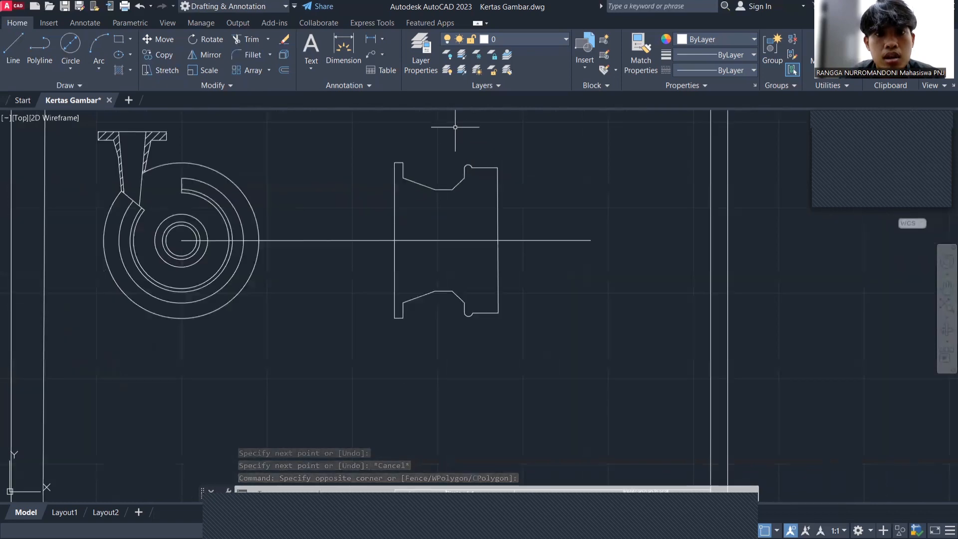
scroll(455, 127, up, 2)
scroll(455, 127, down, 2)
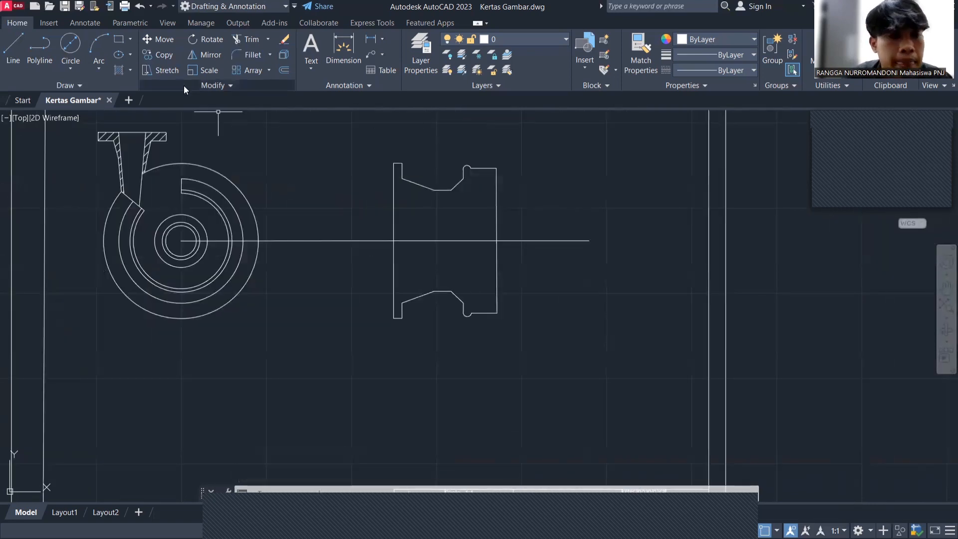
click(21, 37)
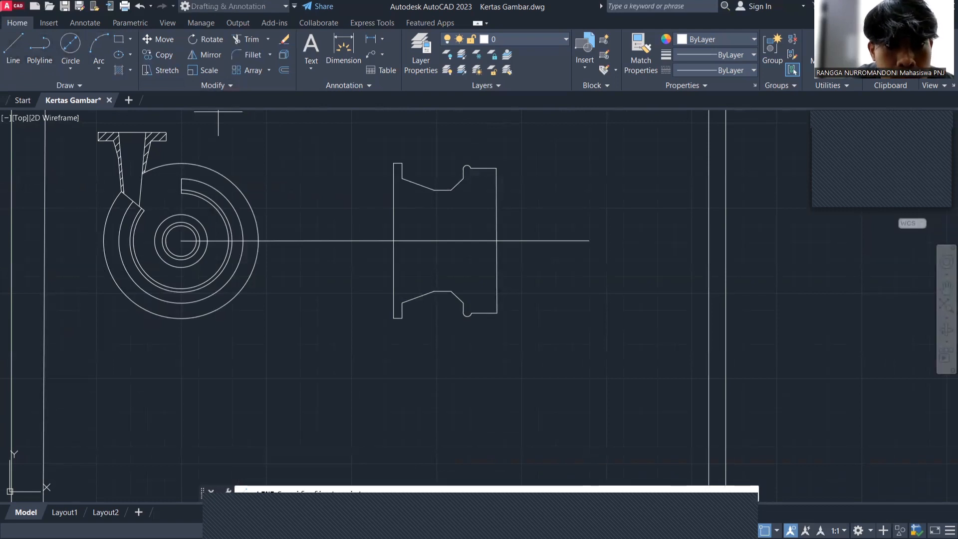
click(538, 132)
key(Escape)
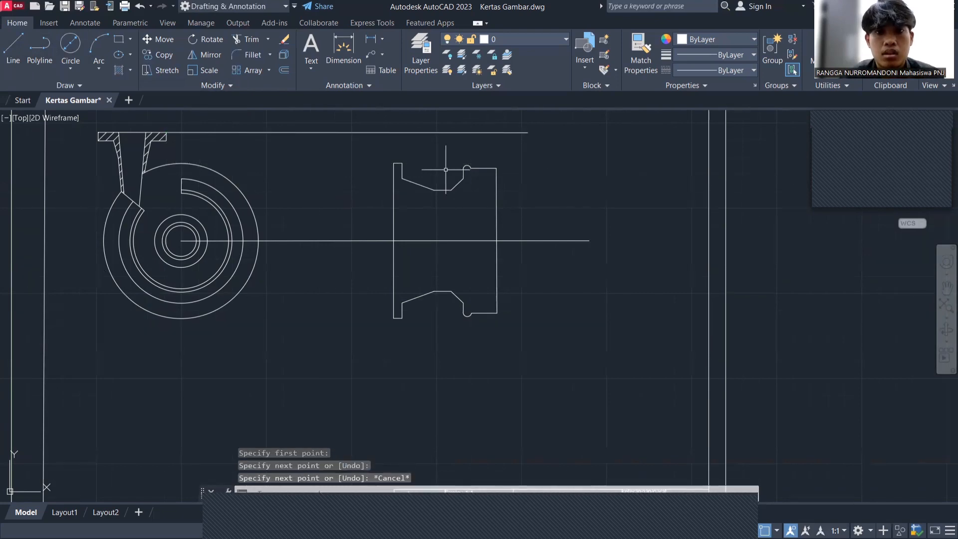
- Draw a slanted line about 22 mm long from the upper arc's left end to the top guide line, and trim the guide line away
scroll(445, 169, down, 4)
scroll(449, 165, up, 4)
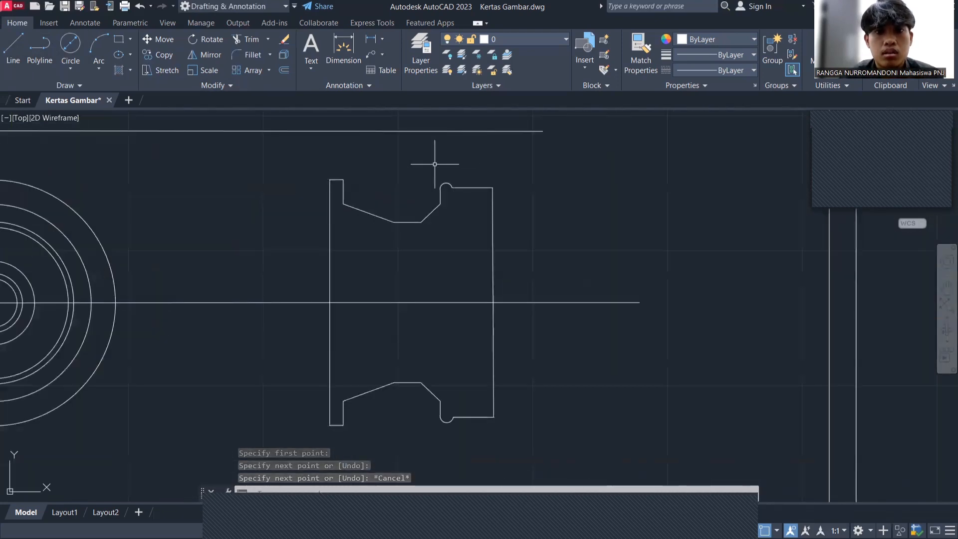
scroll(436, 162, up, 2)
scroll(434, 164, down, 3)
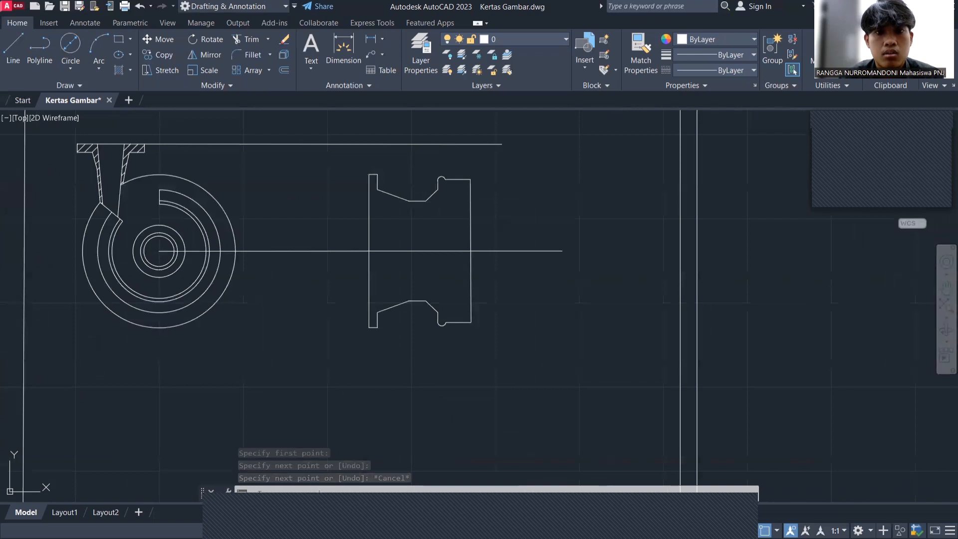
scroll(448, 123, up, 4)
double_click(445, 124)
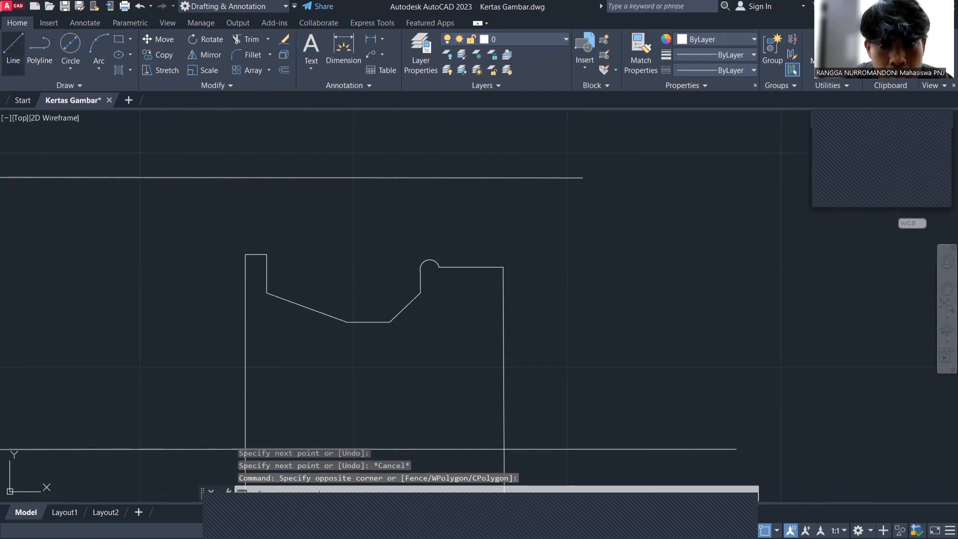
click(13, 48)
click(421, 270)
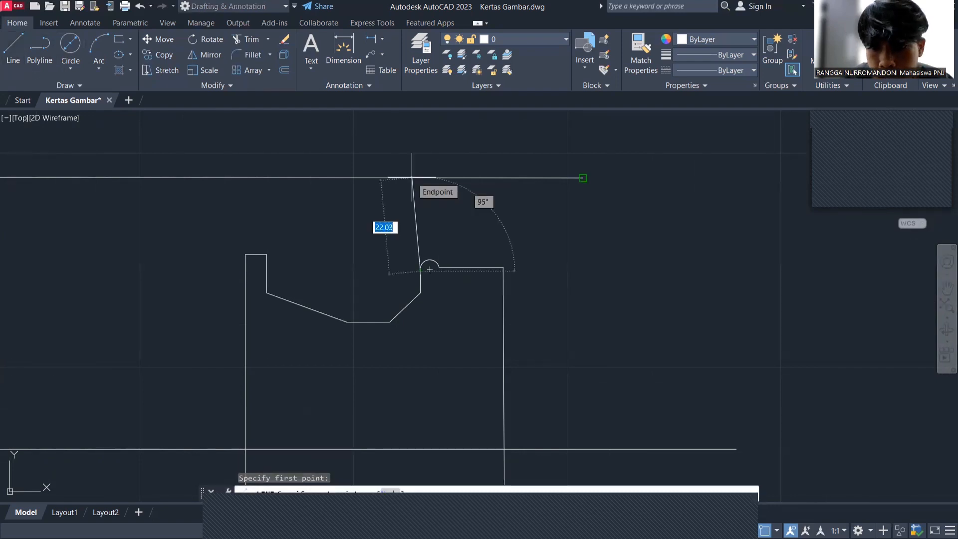
click(764, 530)
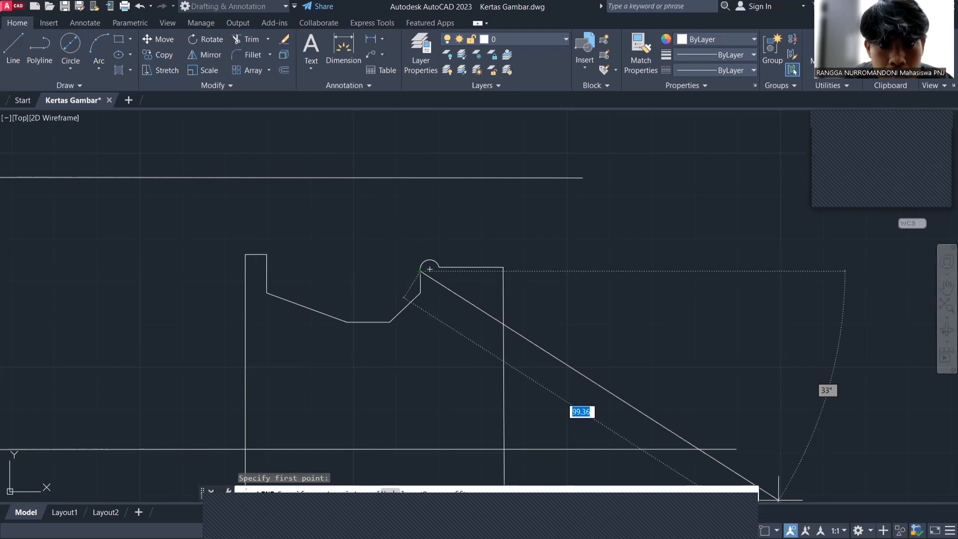
key(F3)
key(Escape)
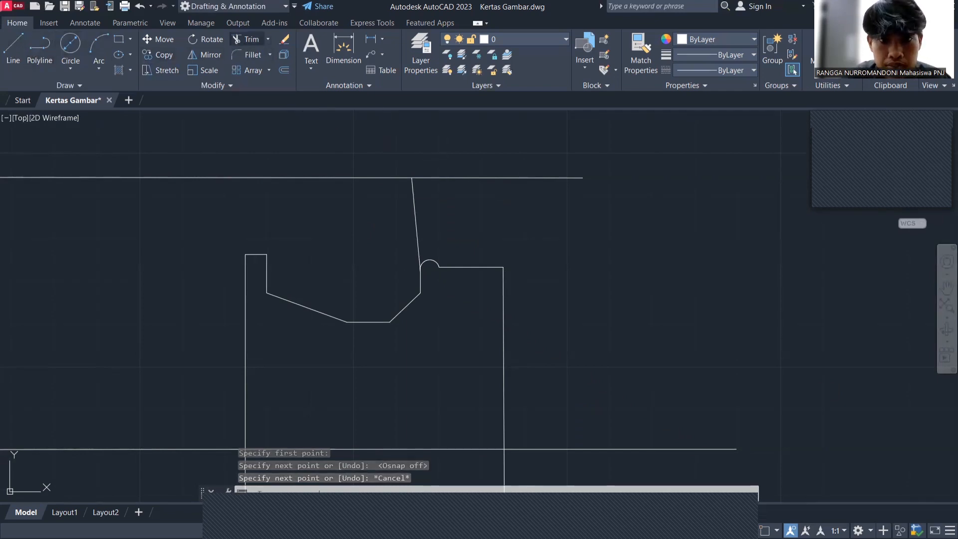
click(245, 39)
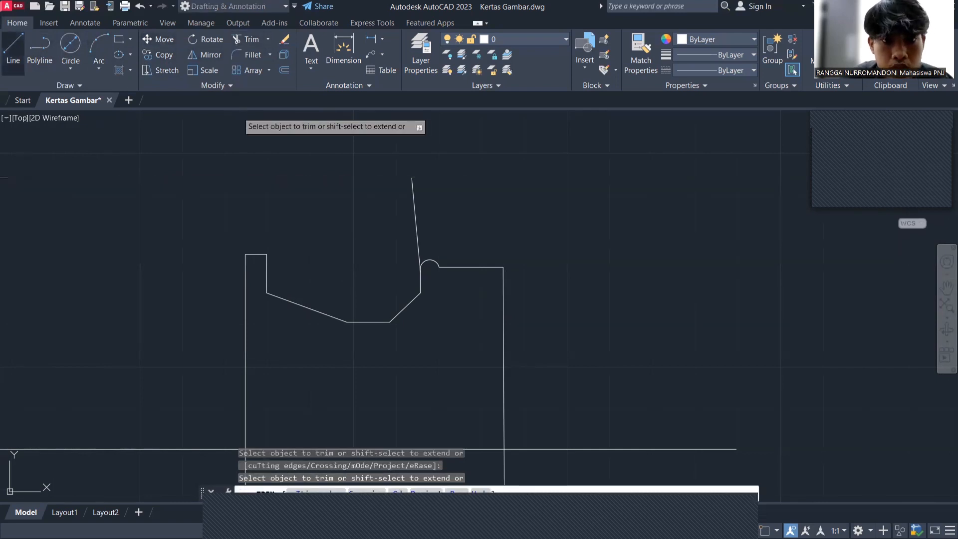
- Draw the side view outlet's 16 mm top edge to the right and its slanted right side down to the upper 15 mm line
click(765, 529)
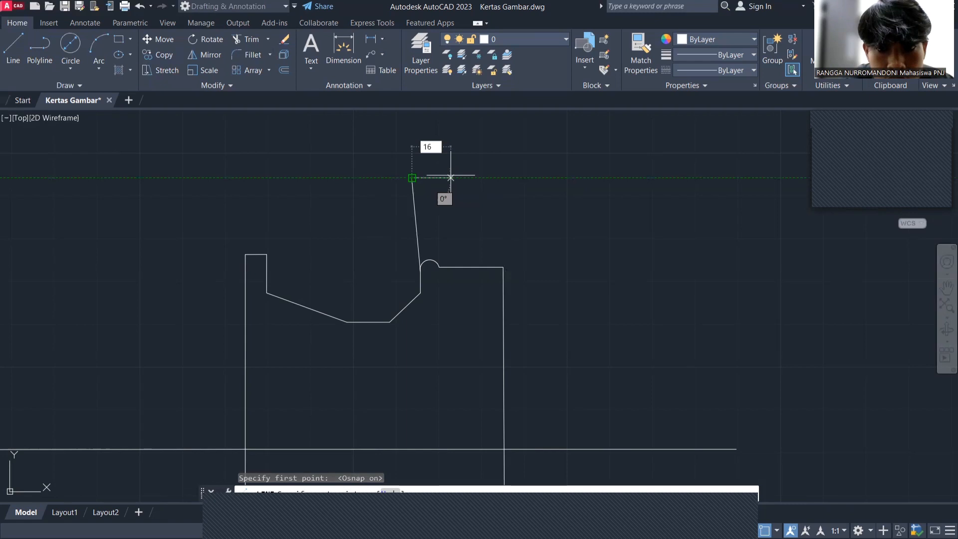
key(Return)
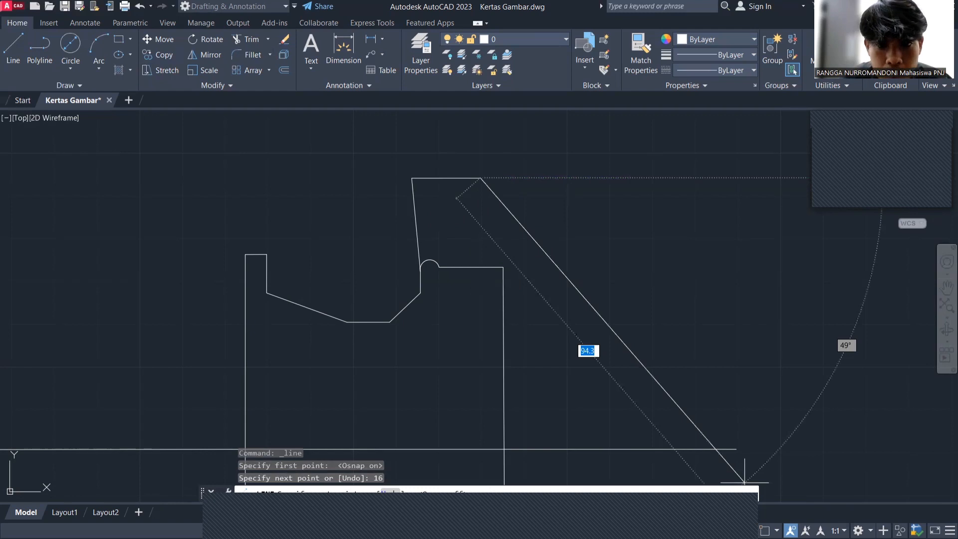
click(472, 266)
key(Escape)
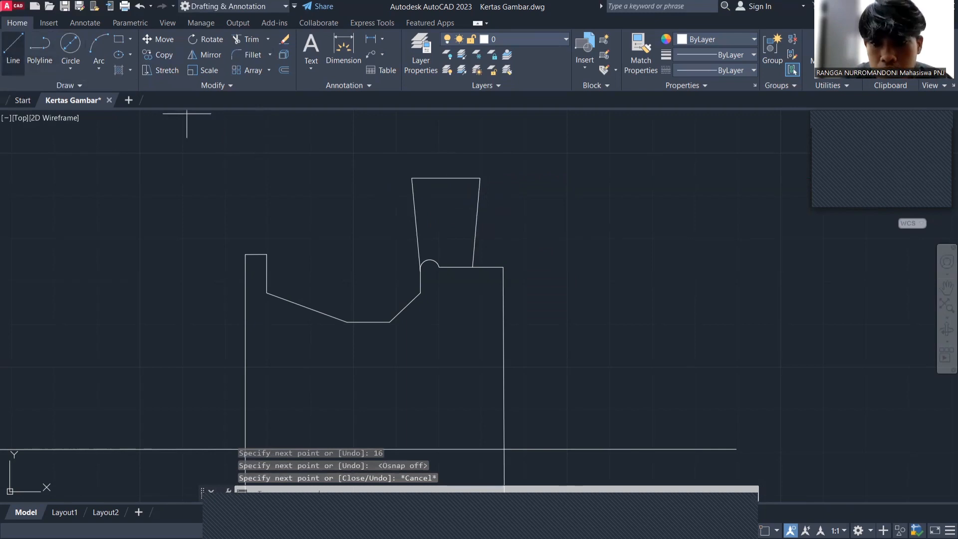
- From the outlet's top-left corner, draw a 12 mm horizontal line to the left and a 5 mm vertical line down for the flange
click(13, 49)
click(764, 530)
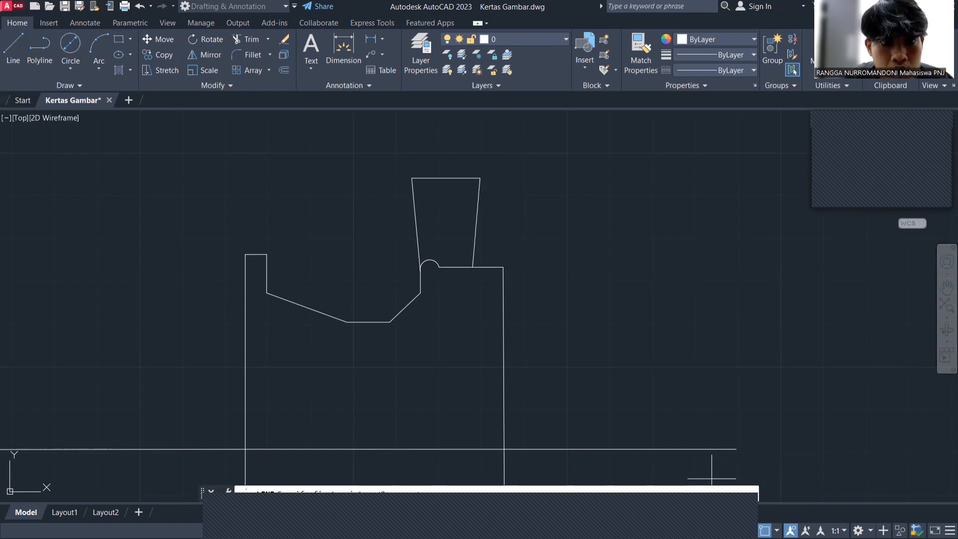
click(411, 178)
text(12)
key(Return)
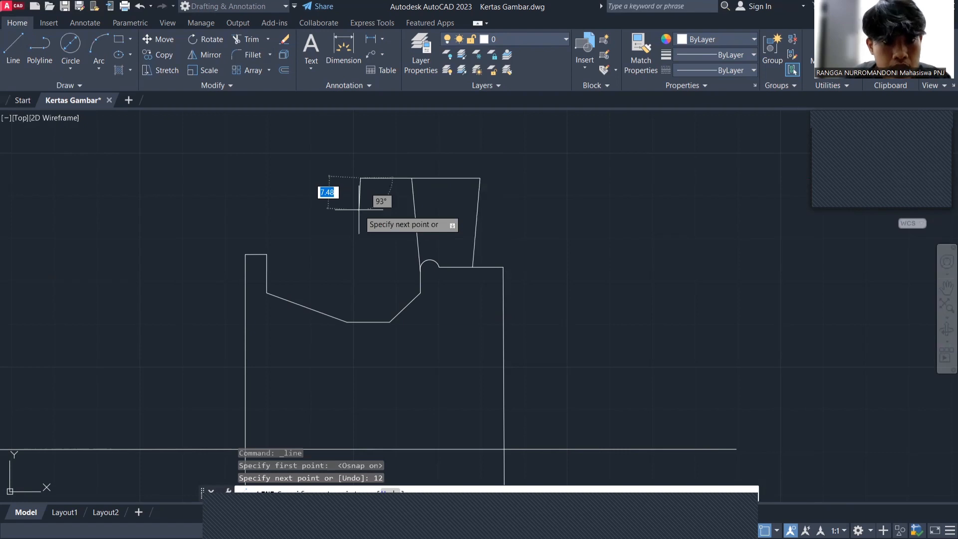
text(5)
key(Tab)
text(90)
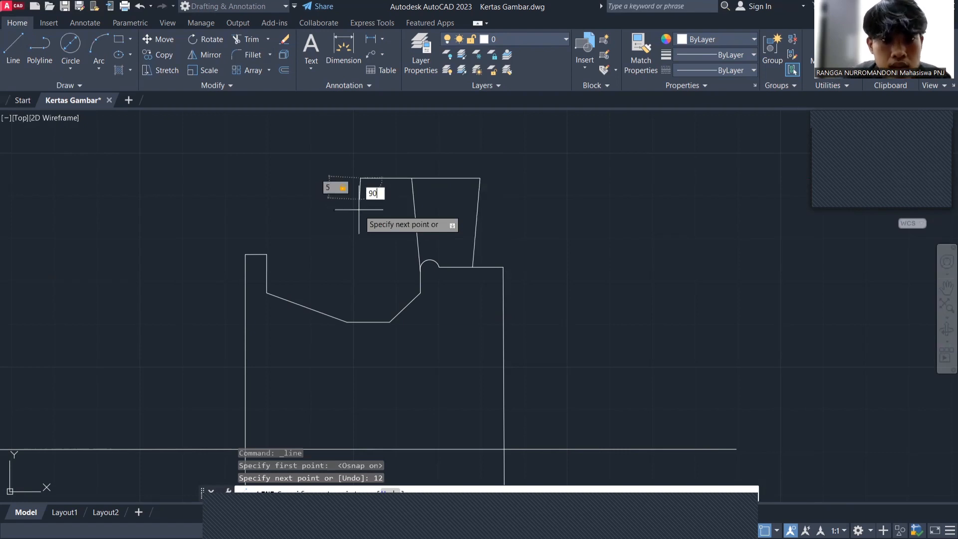
key(Return)
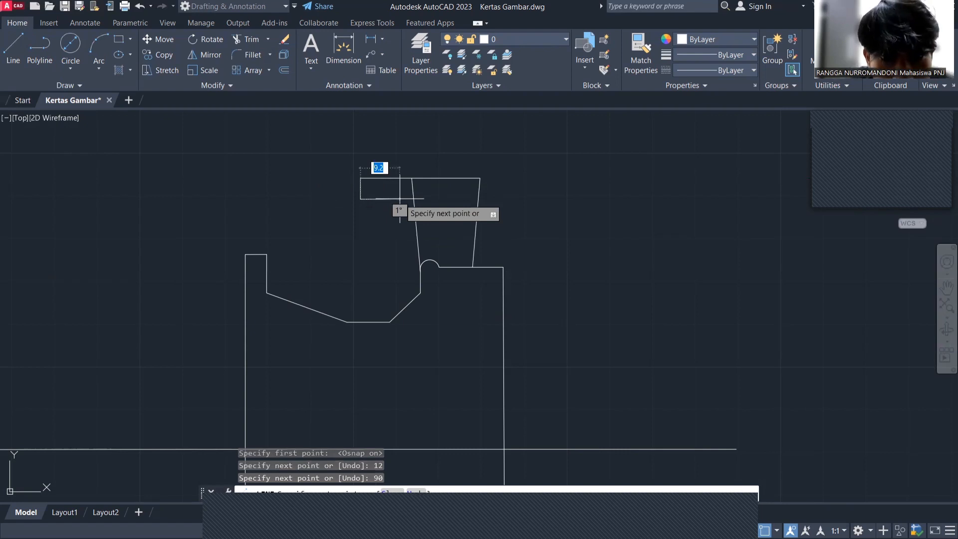
- Finish the left flange with a line about 9 mm to the right and a slanted line to the vertical edge's lower corner below the arc
click(400, 199)
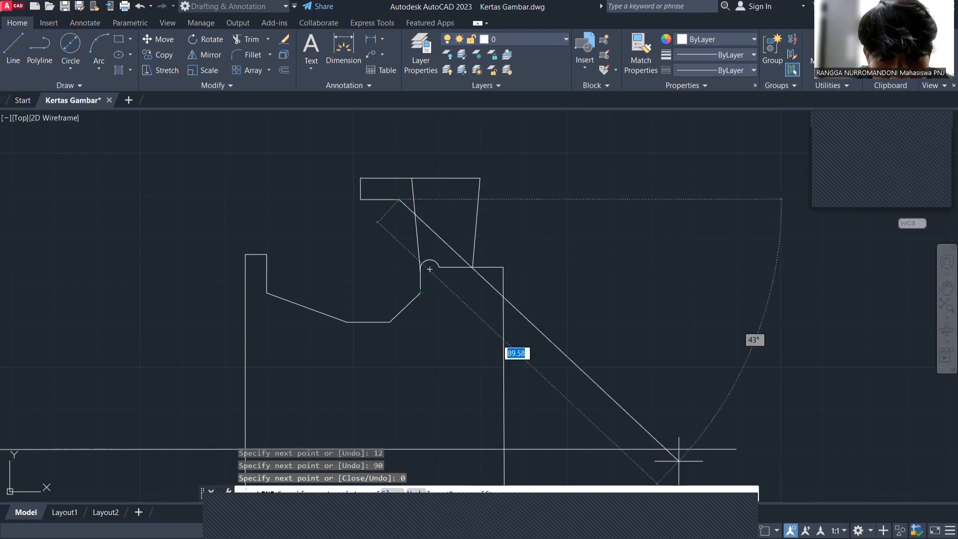
click(420, 293)
key(Escape)
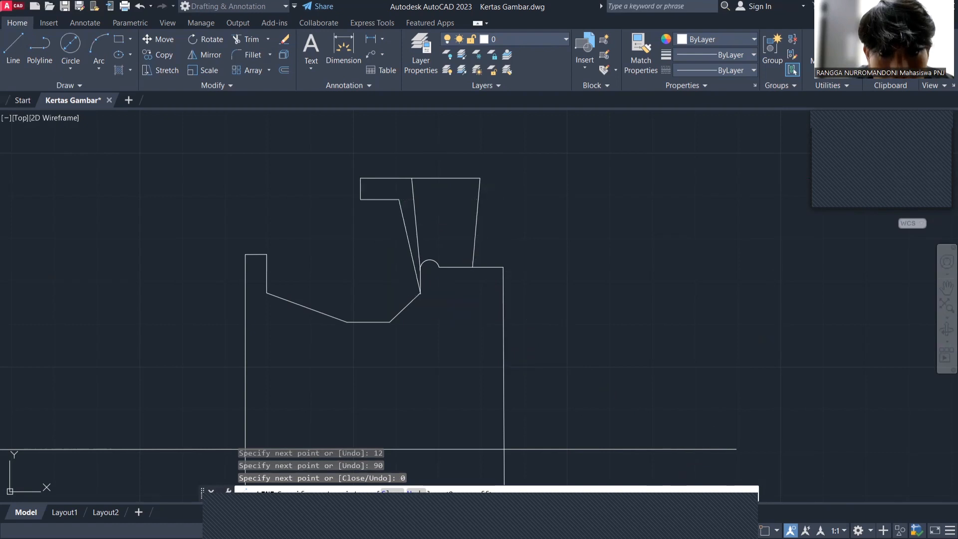
key(F3)
key(Escape)
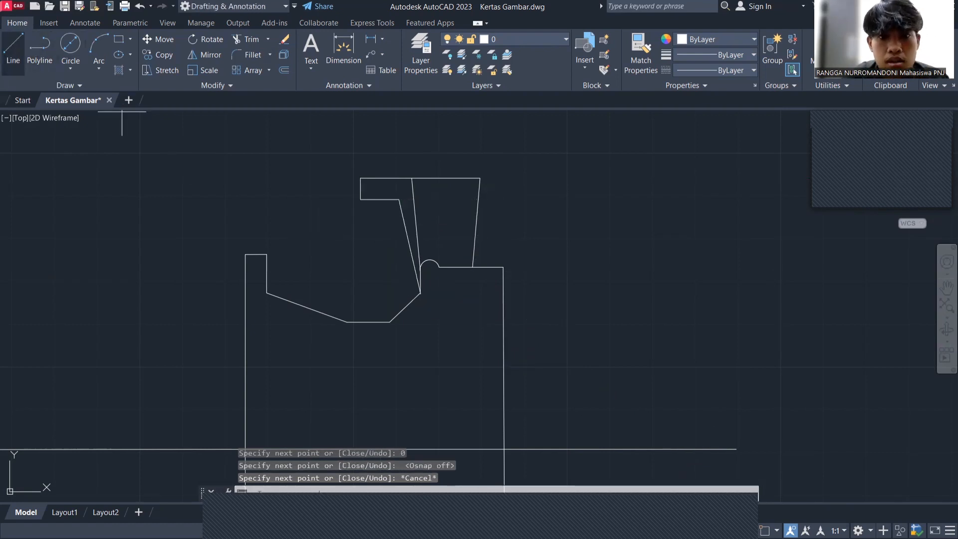
- From the outlet's top-right corner, draw a 12 mm horizontal line to the right and a vertical line down to the left flange's depth
key(Return)
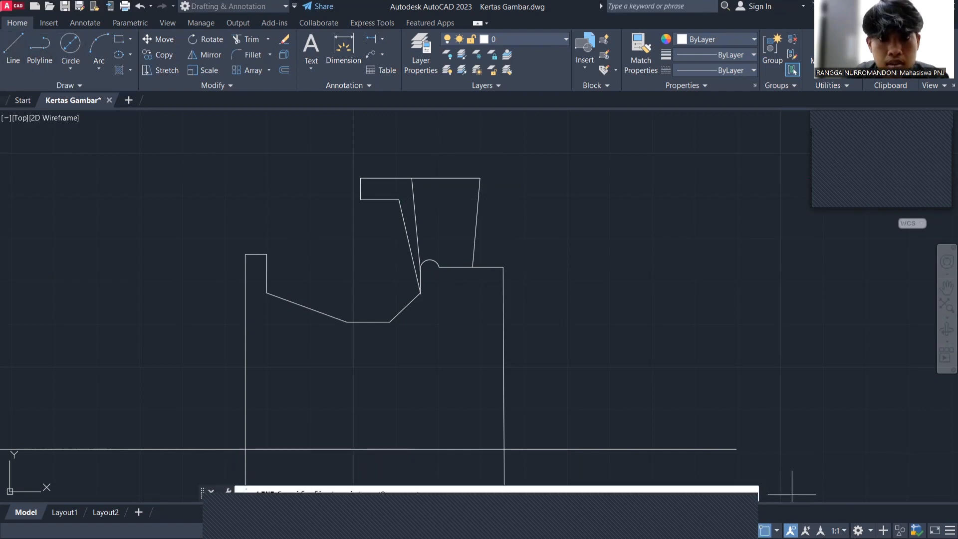
key(F3)
text(12)
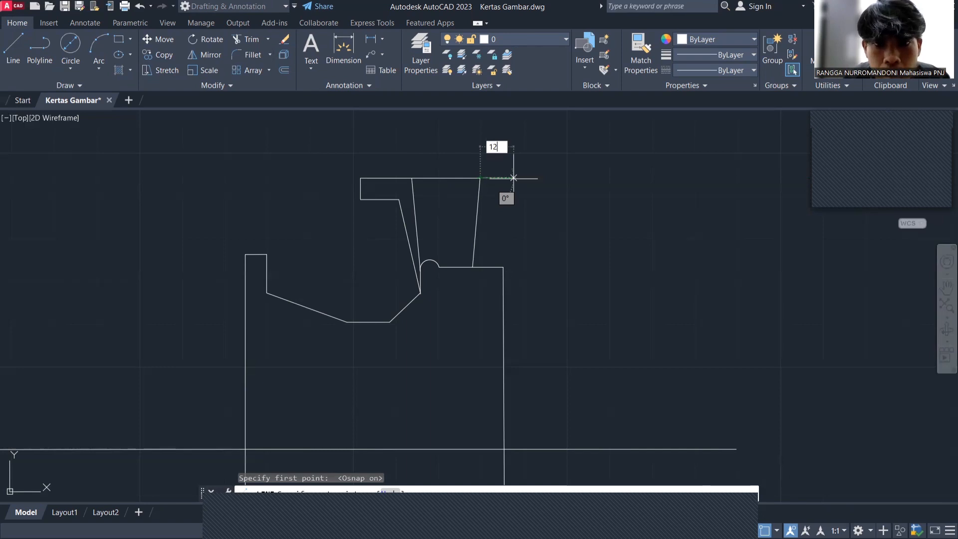
key(Return)
text(90)
key(Return)
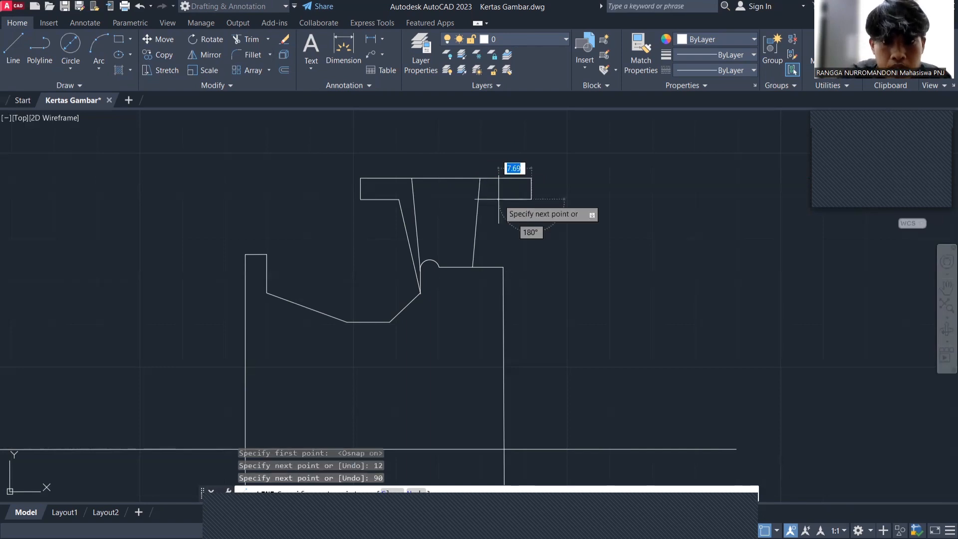
- Finish the right flange with a 9 mm line to the left and a slanted outer wall line down to the upper 15 mm line
text(9)
key(Tab)
text(180)
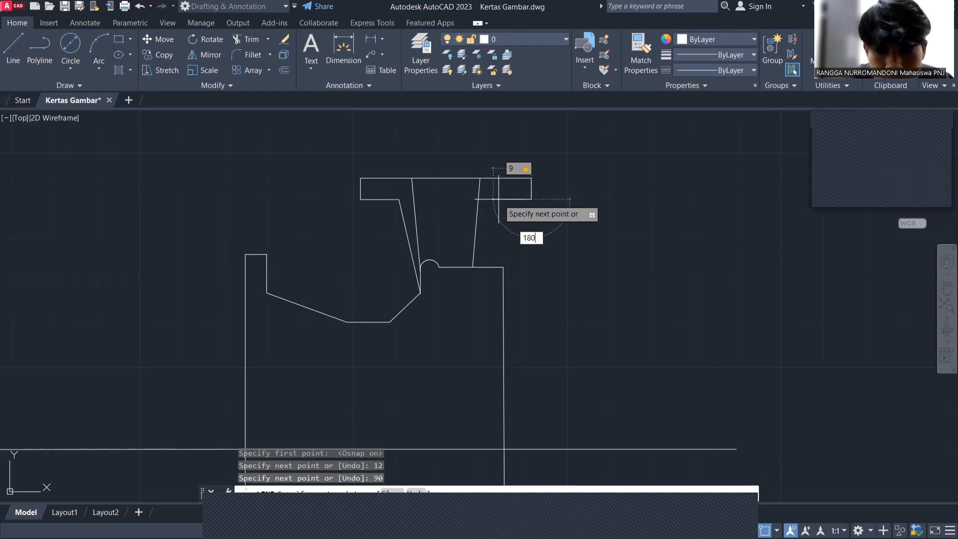
key(Return)
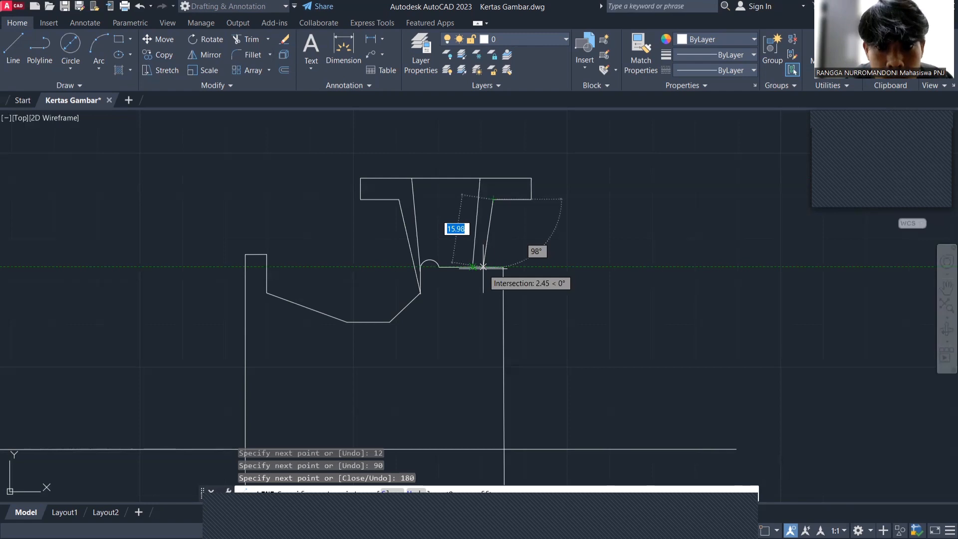
key(F3)
key(Escape)
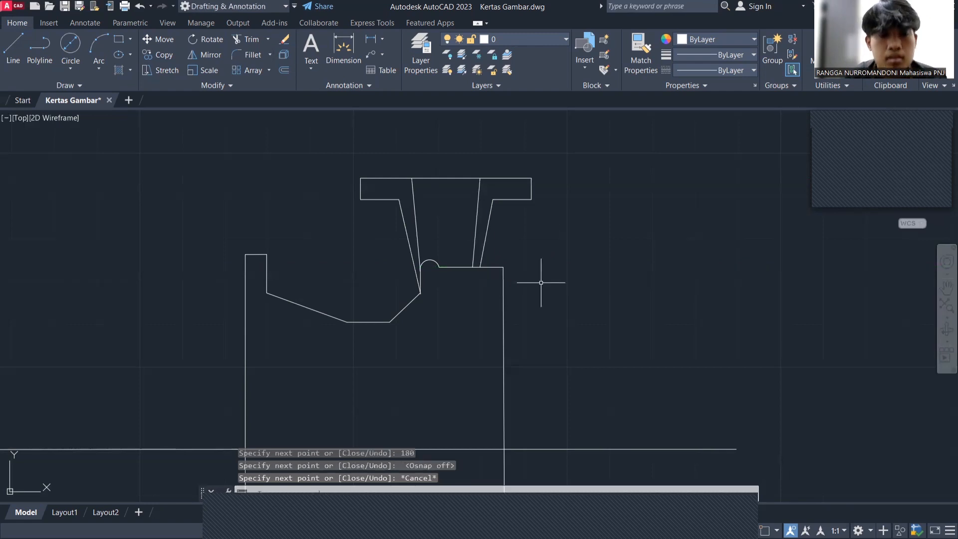
- Hatch the left and right outlet walls of the side view, including their flanges
click(129, 71)
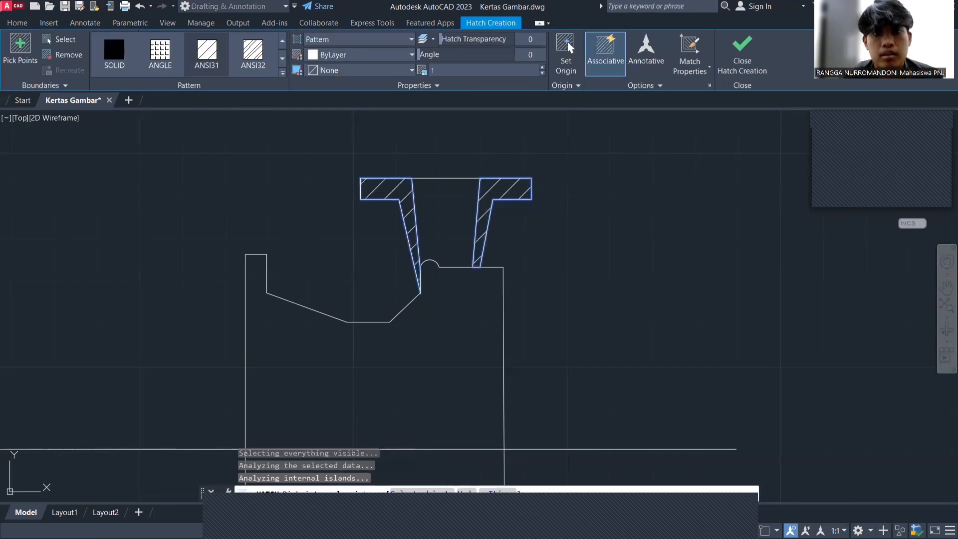
key(Escape)
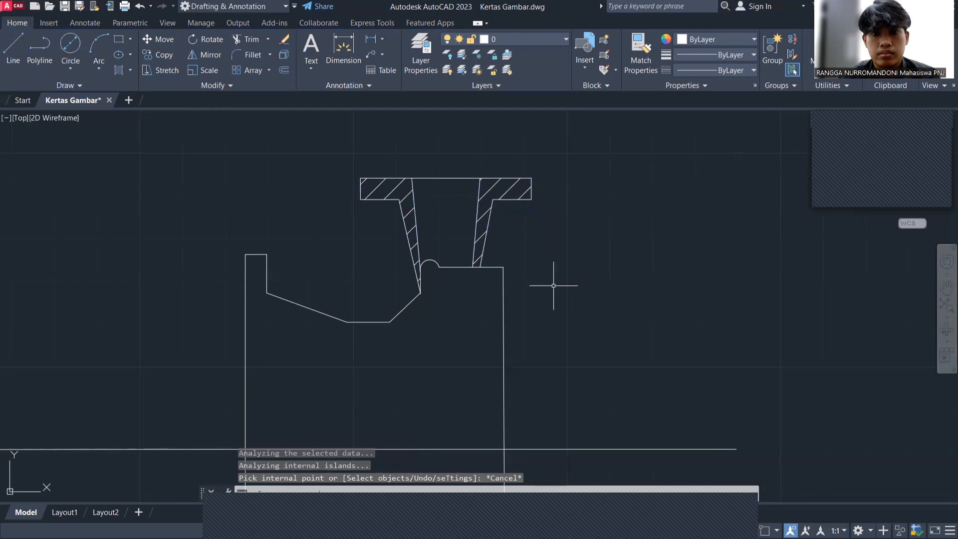
scroll(553, 286, down, 4)
scroll(572, 342, up, 3)
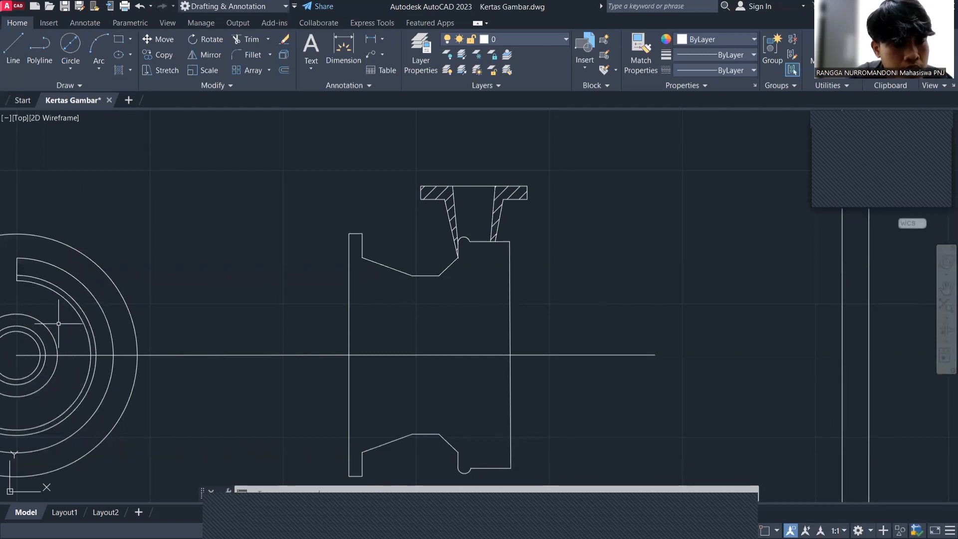
- Try a 31 mm vertical line upward from where the horizontal centre line crosses the side view's right edge, and undo it
click(13, 50)
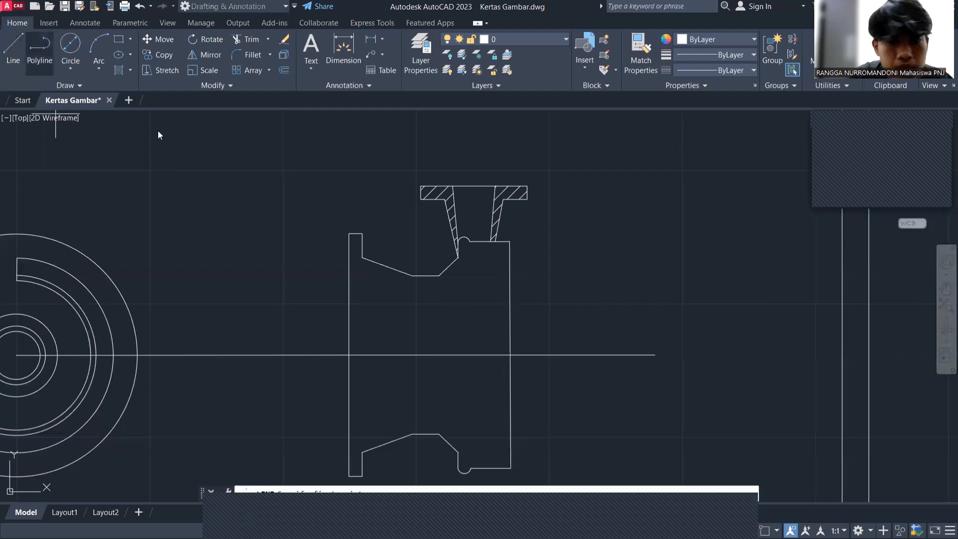
scroll(532, 366, up, 2)
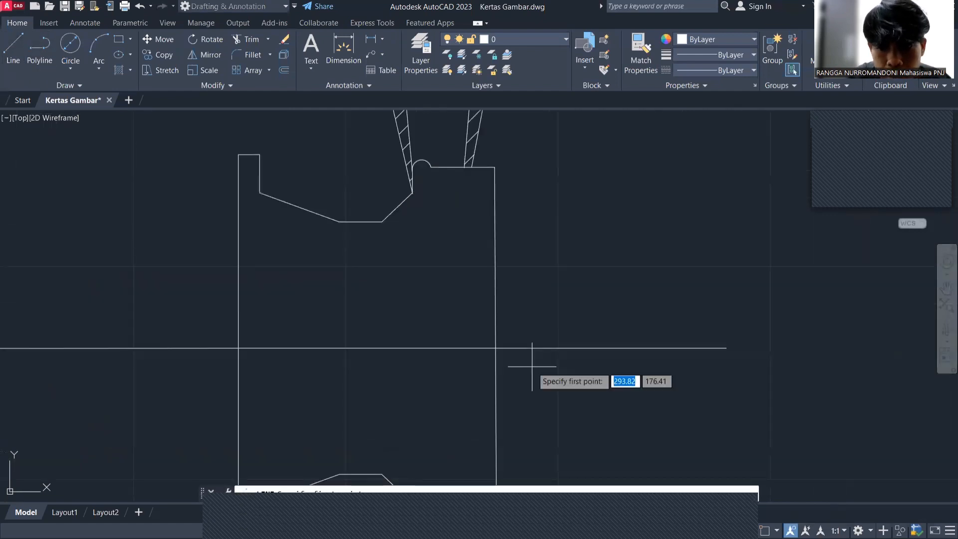
click(764, 531)
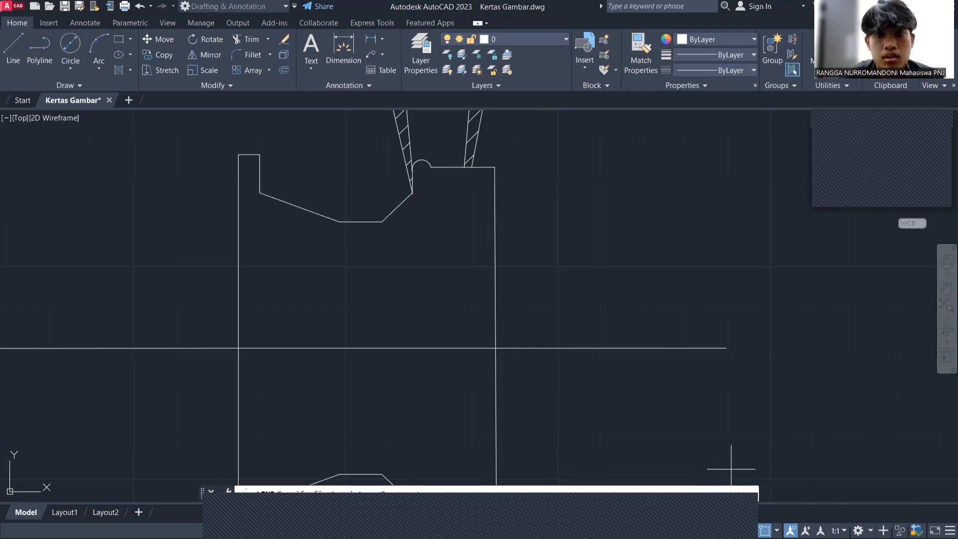
scroll(495, 280, up, 2)
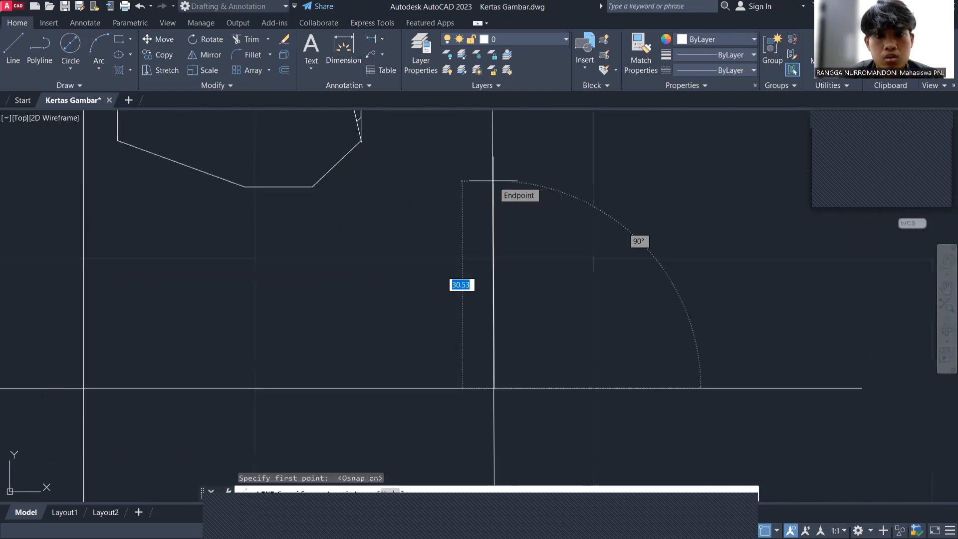
text(31)
key(Return)
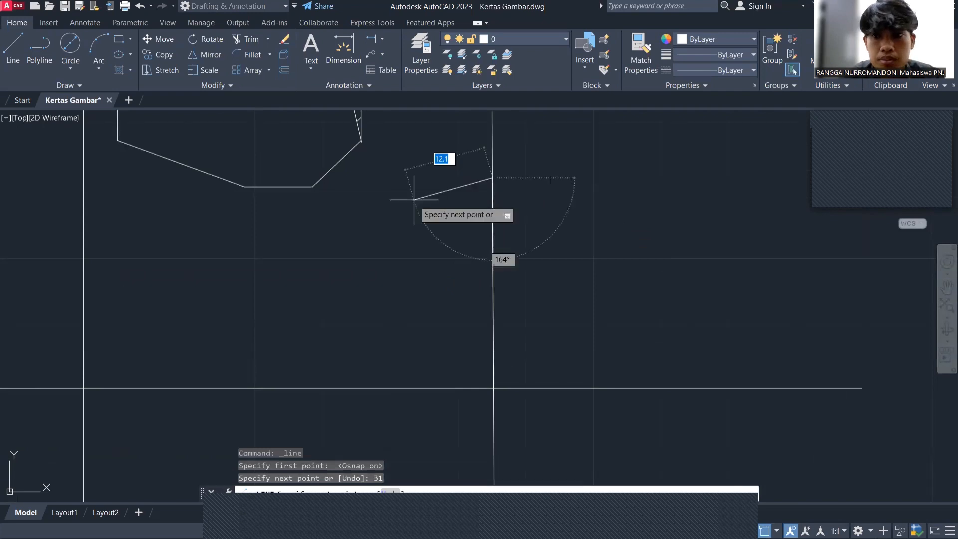
key(Escape)
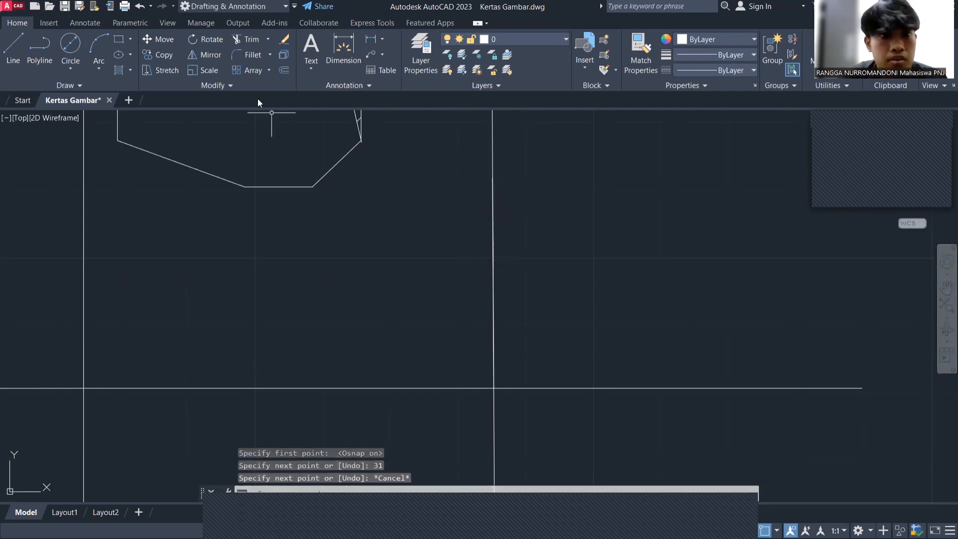
click(141, 11)
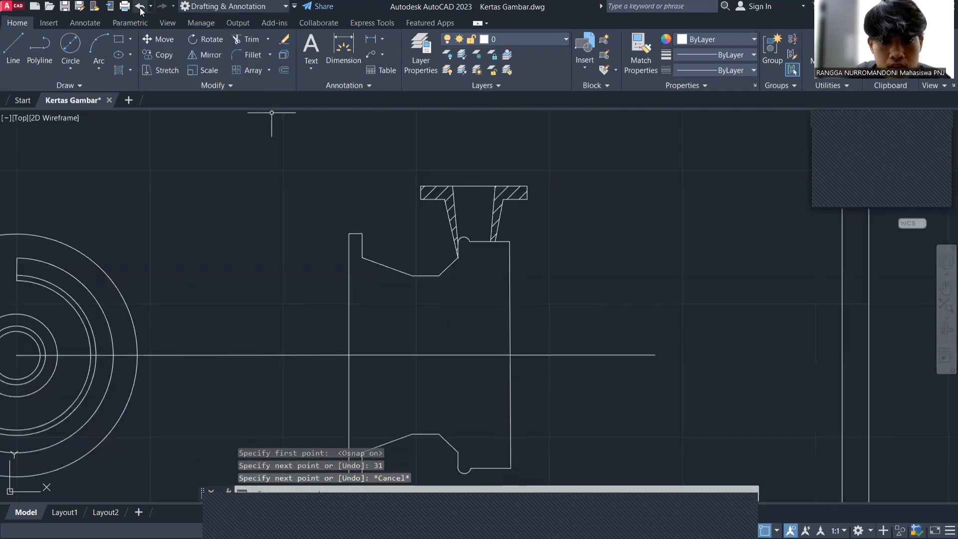
- With object snap on, draw a 15.5 mm line upward from the centre line's crossing with the side view's right edge, and a 3 mm line left
scroll(530, 357, up, 3)
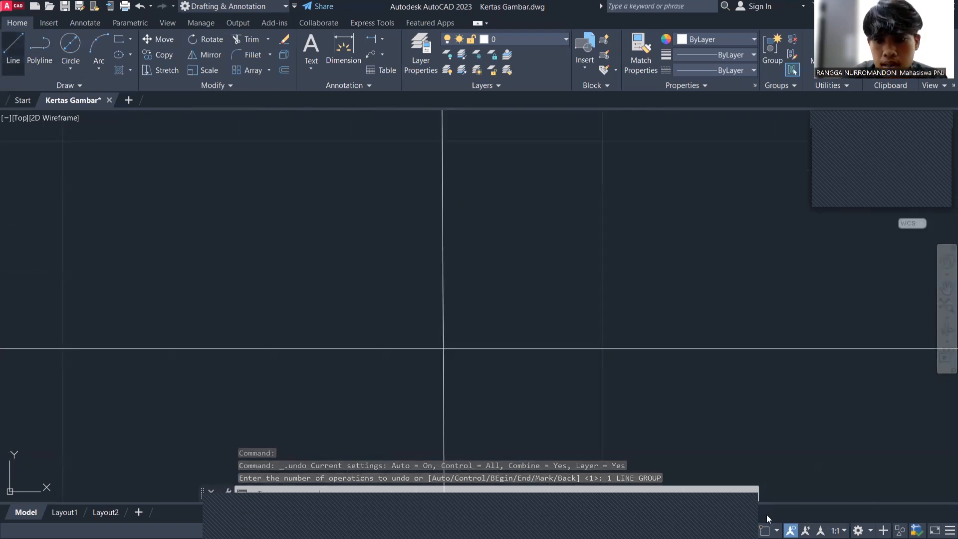
click(765, 527)
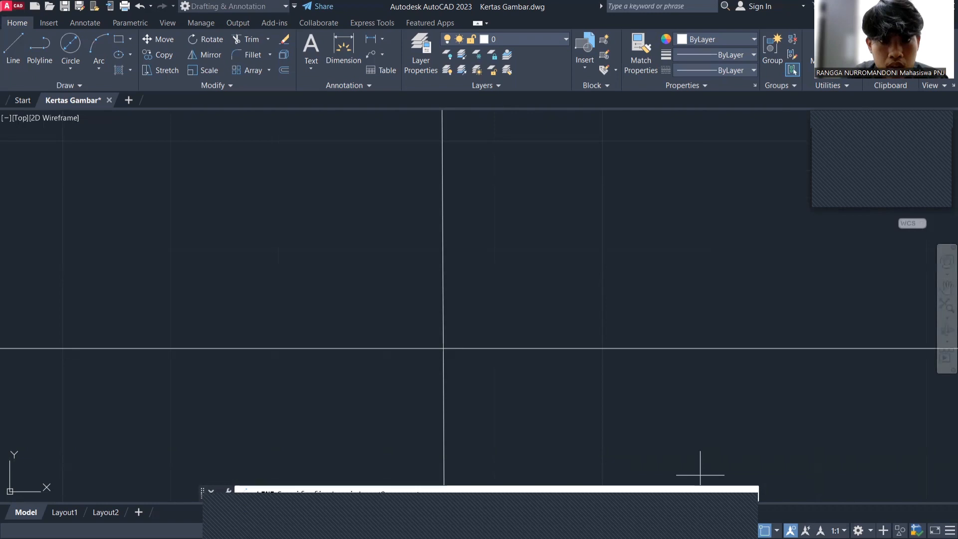
scroll(447, 405, down, 2)
click(444, 370)
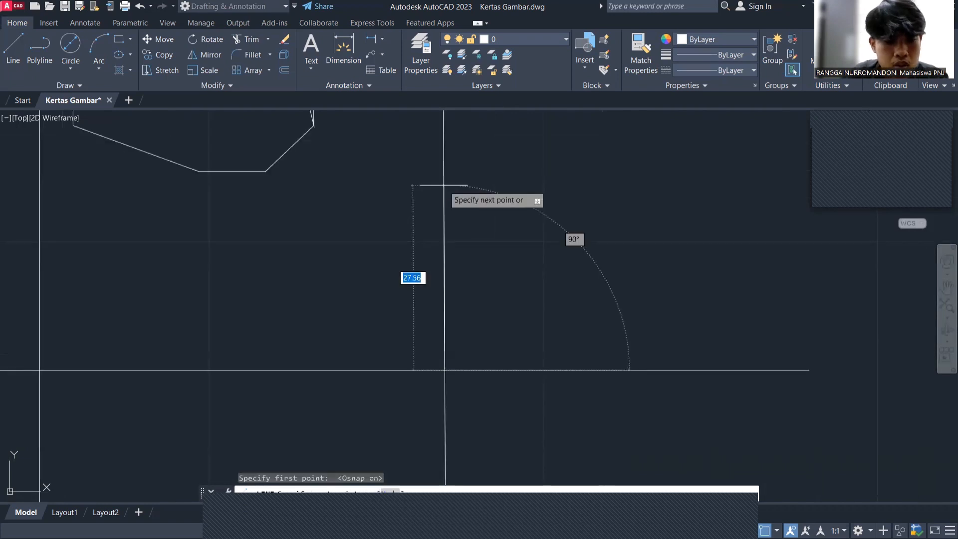
text(15.5)
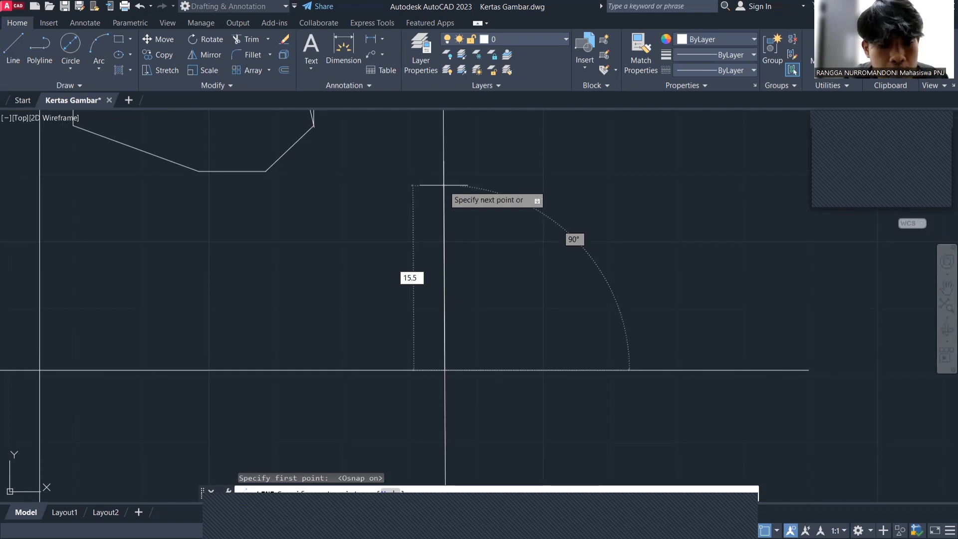
key(Return)
scroll(433, 265, down, 1)
text(3)
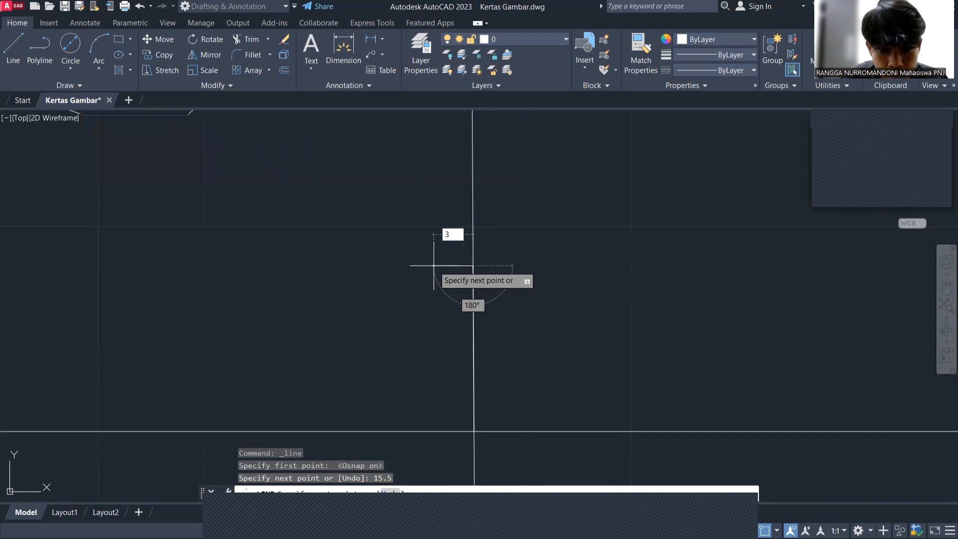
key(Return)
- Complete the narrow rectangle on the side view's right edge with a 31 mm line downward and a 3 mm line to the right
scroll(439, 272, down, 2)
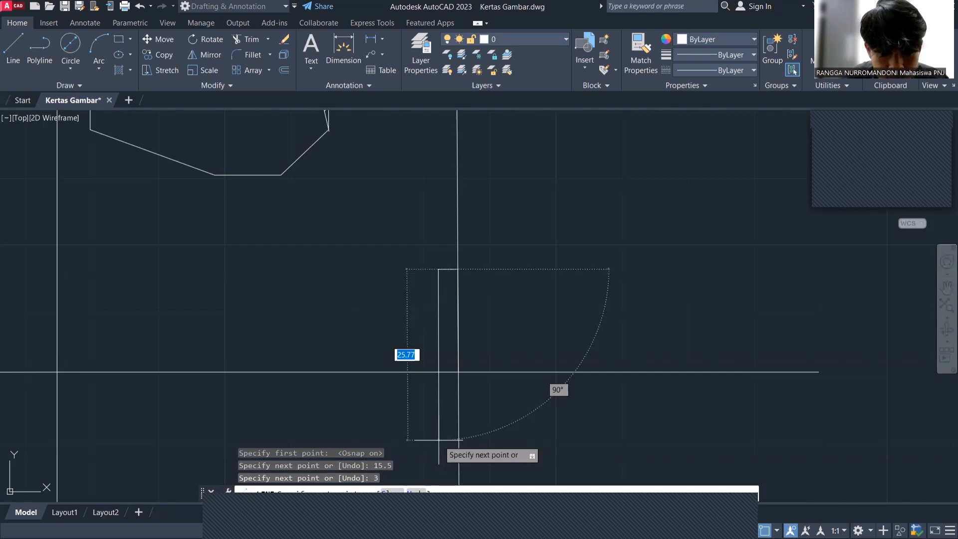
text(31)
key(Return)
middle_drag(439, 439, 431, 378)
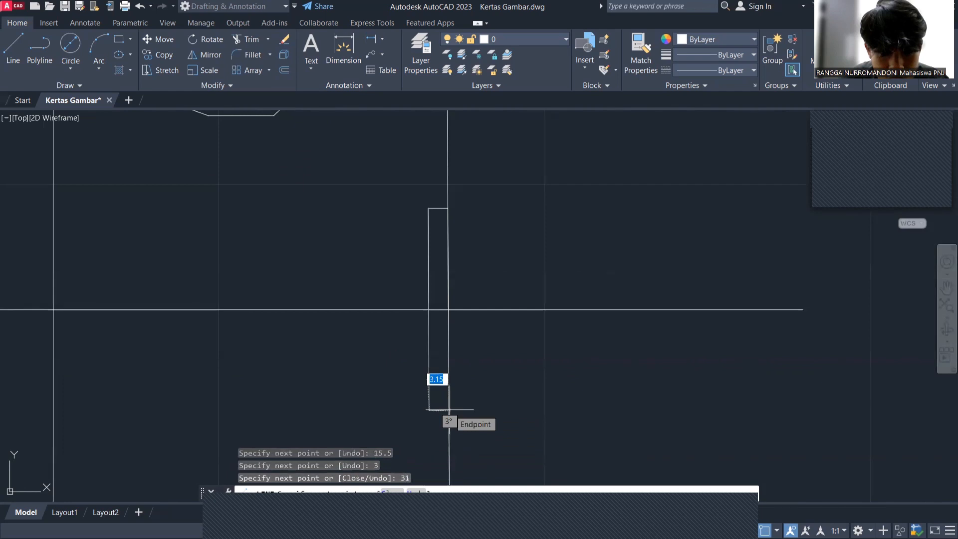
scroll(448, 410, up, 2)
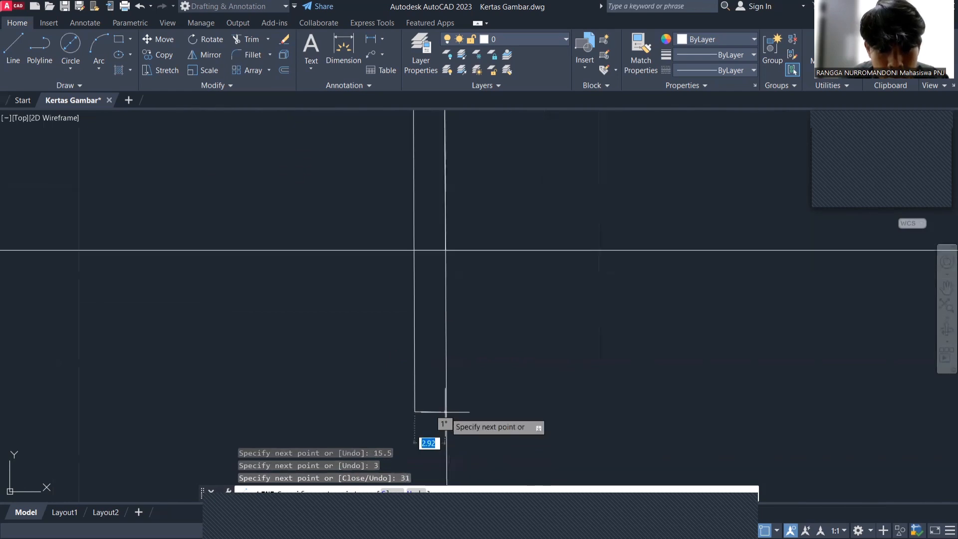
text(3)
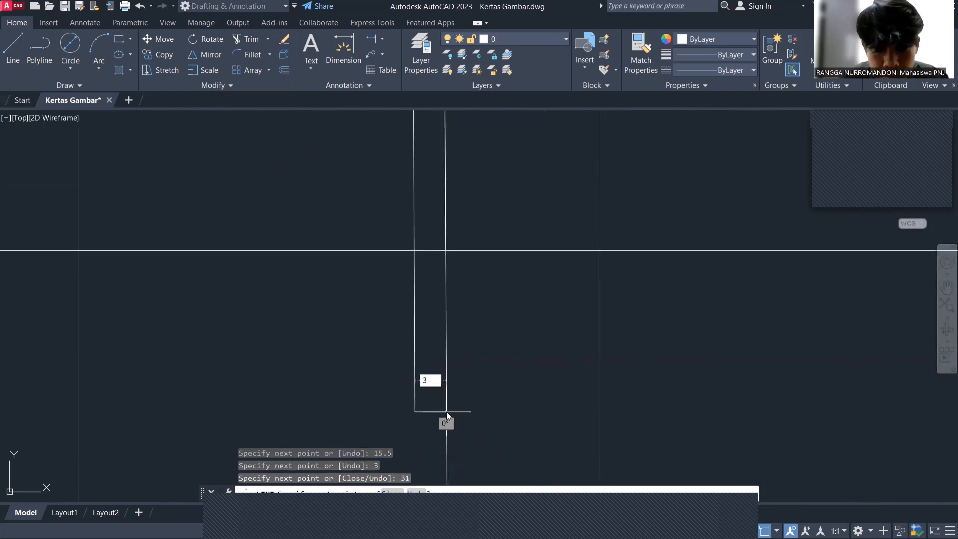
key(Return)
key(Escape)
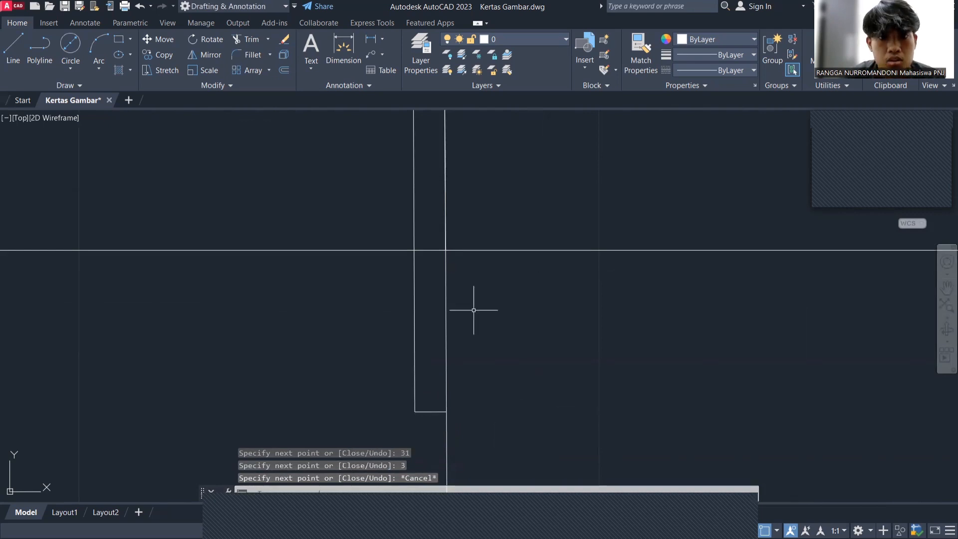
scroll(470, 310, down, 2)
scroll(484, 227, up, 2)
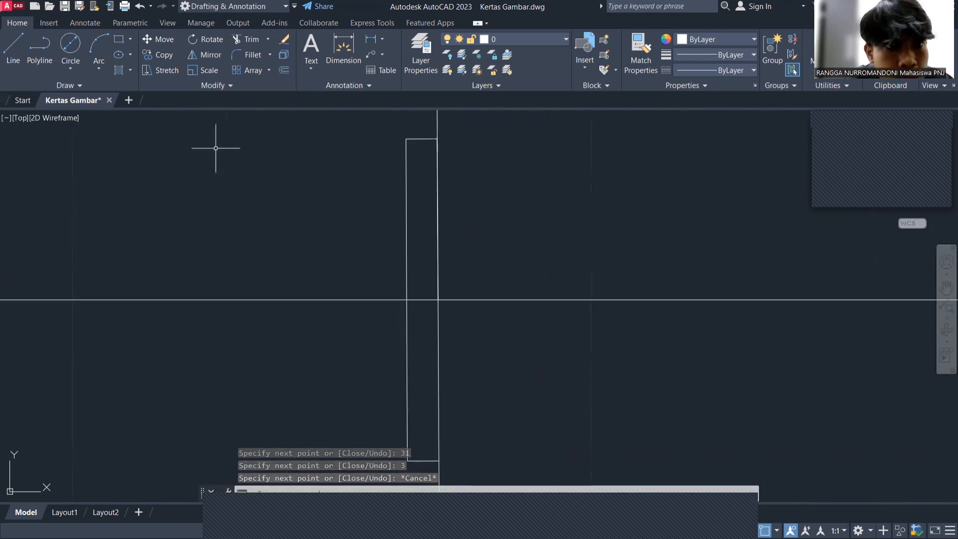
- From the centre line's crossing with the narrow rectangle's left side, draw a 9 mm line upward and a 10 mm line to the left
click(14, 50)
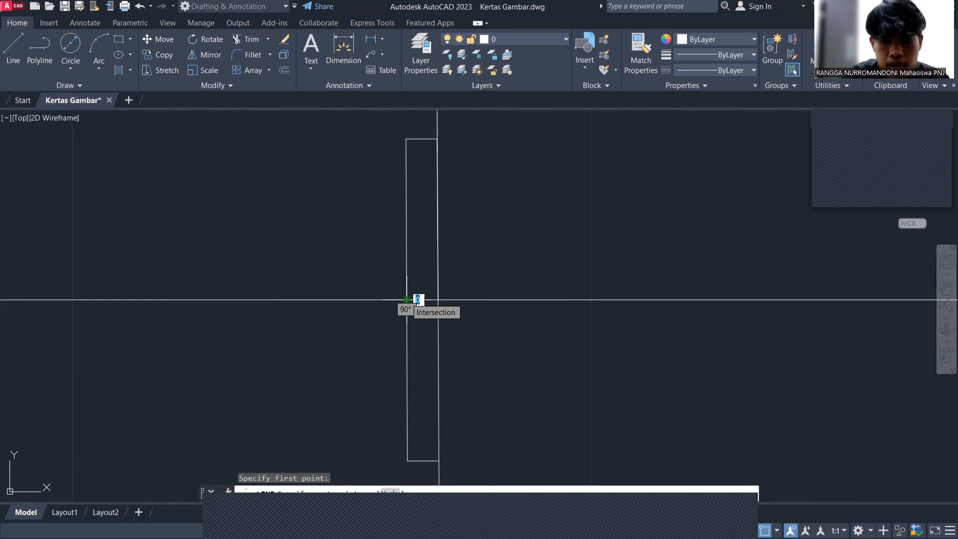
text(9)
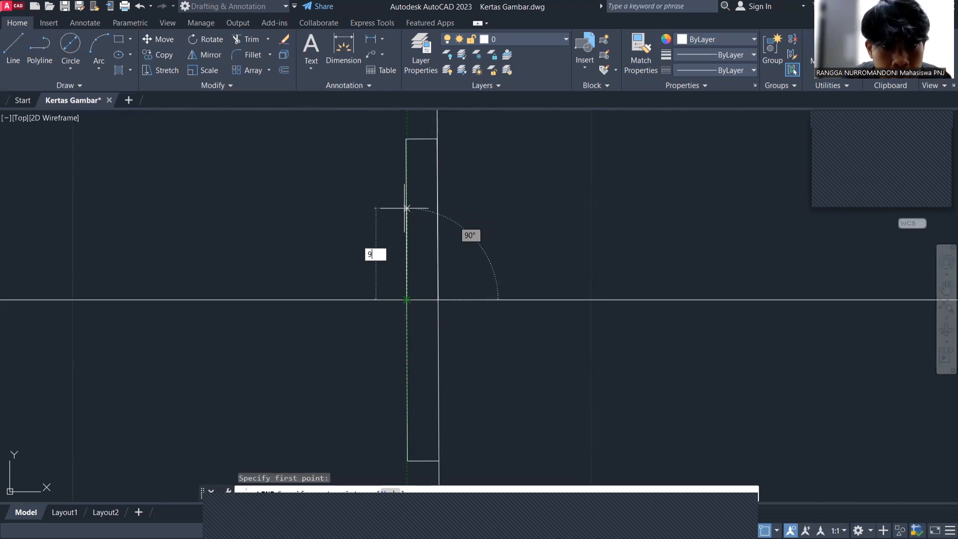
key(Return)
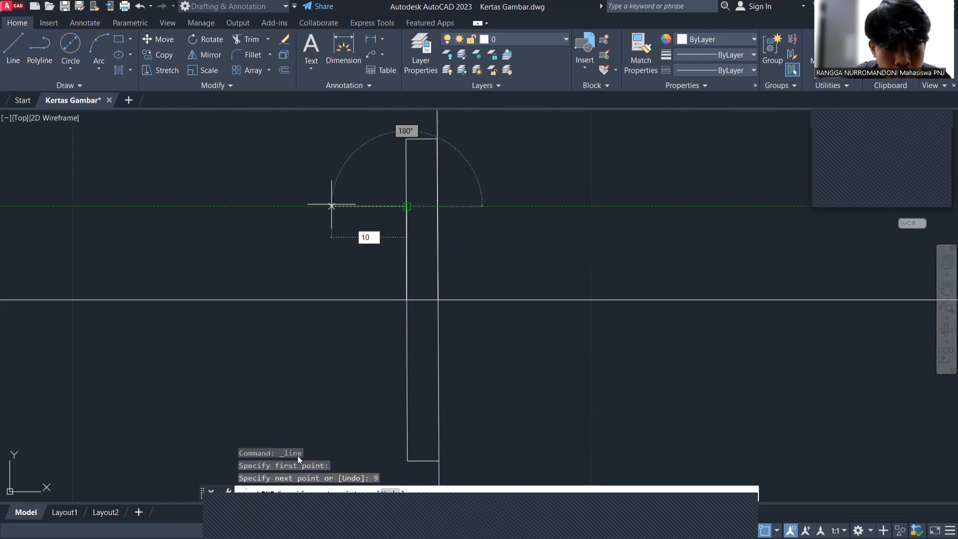
key(Return)
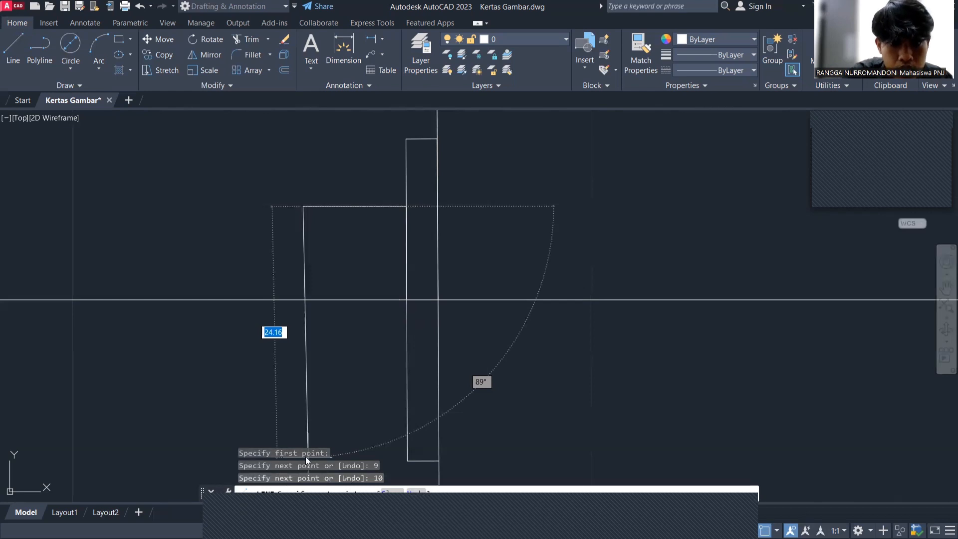
- Close the hub outline with an 18 mm vertical line downward at 90° and a 10 mm line right to the narrow rectangle
text(18)
key(Tab)
text(90)
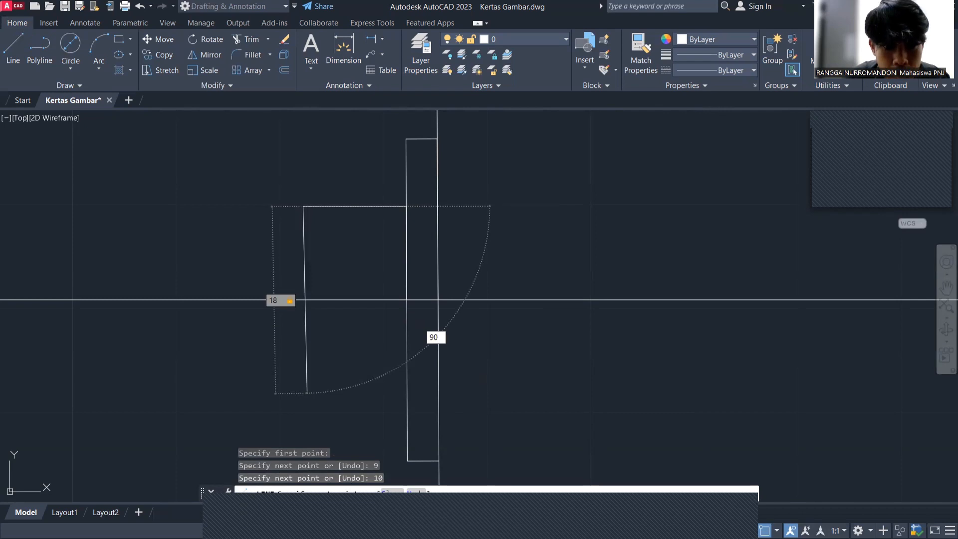
key(Return)
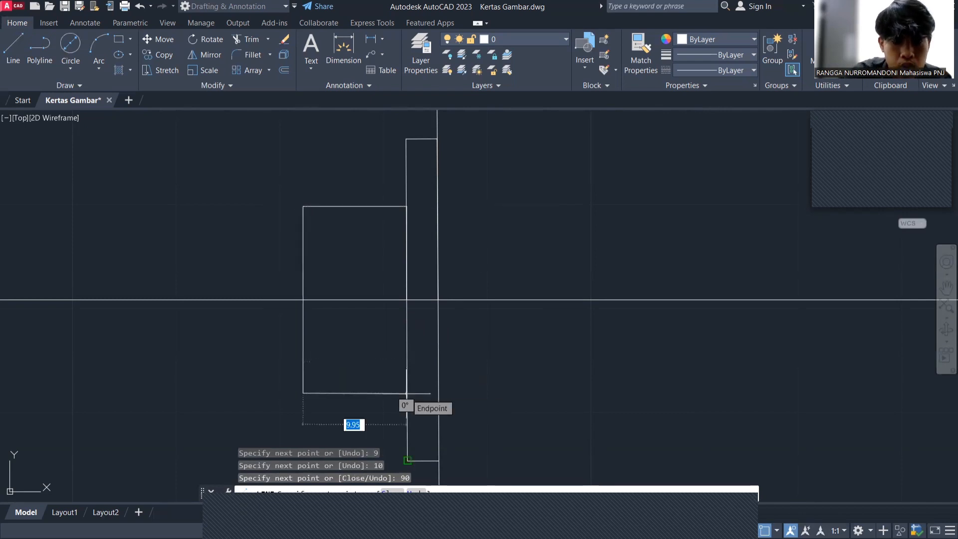
text(10)
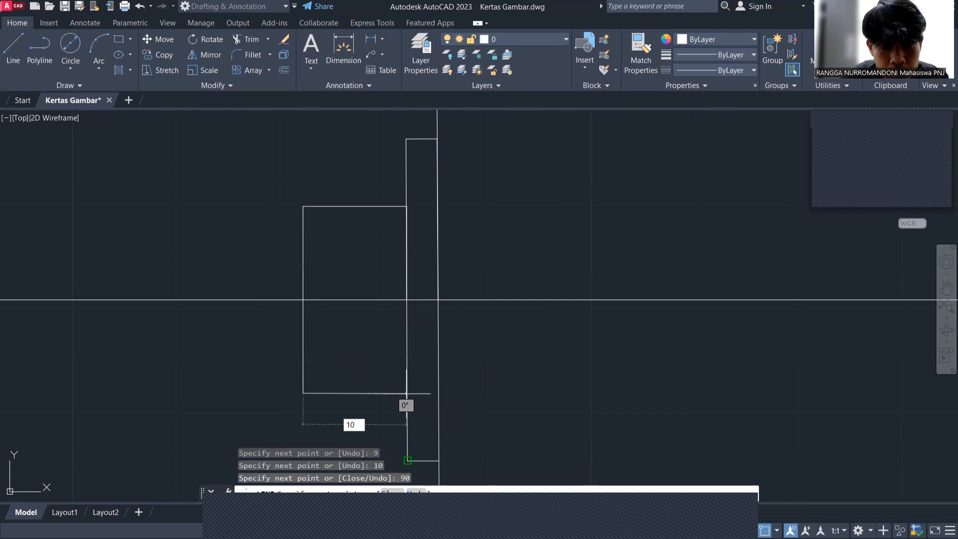
key(Return)
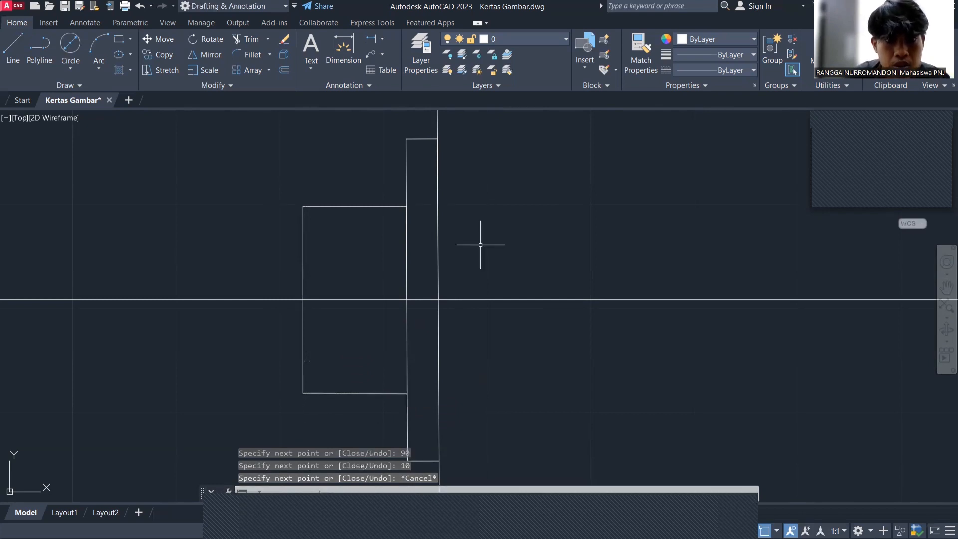
key(Escape)
scroll(386, 234, down, 2)
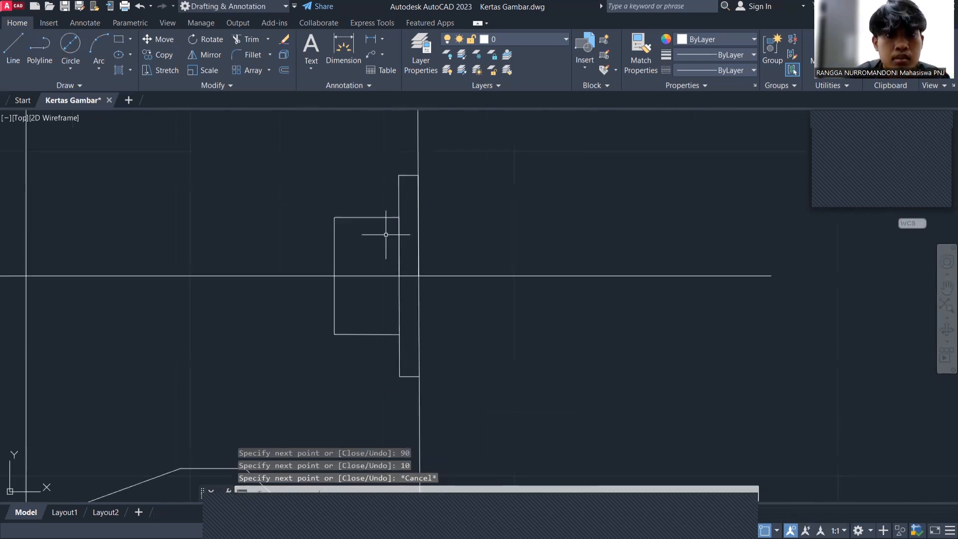
click(13, 50)
scroll(329, 274, up, 4)
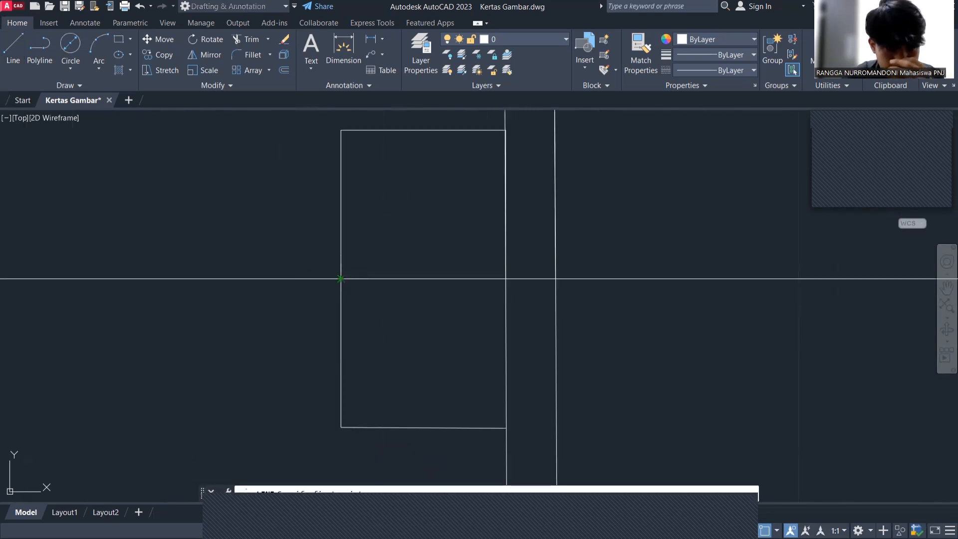
click(341, 279)
key(Escape)
scroll(387, 214, down, 3)
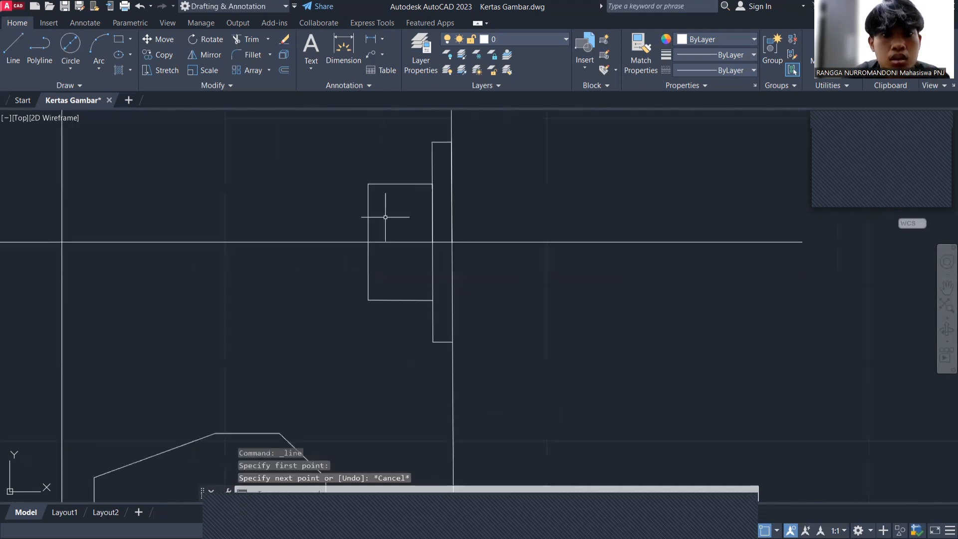
scroll(371, 158, up, 2)
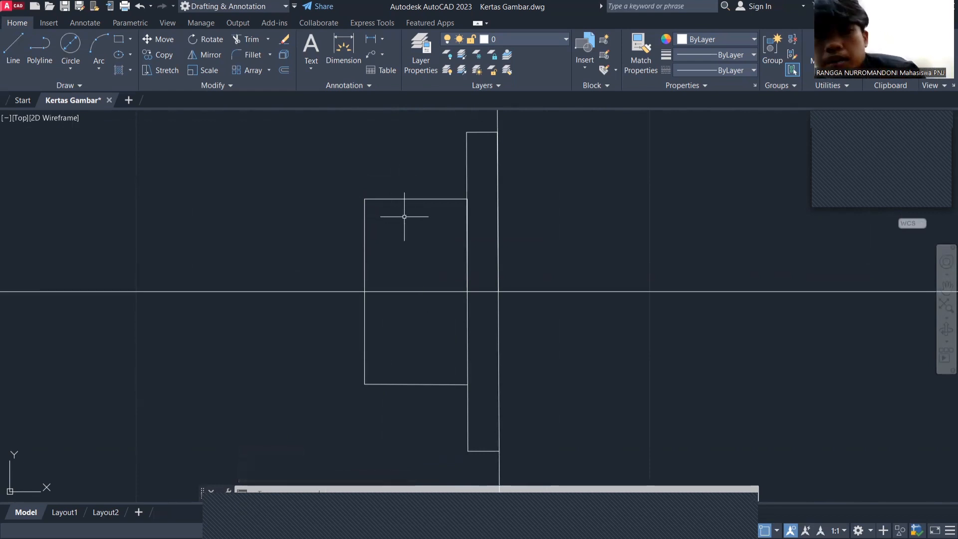
- From the hub outline's top-left corner, draw a 2 mm line upward and a 3 mm line to the left
click(19, 49)
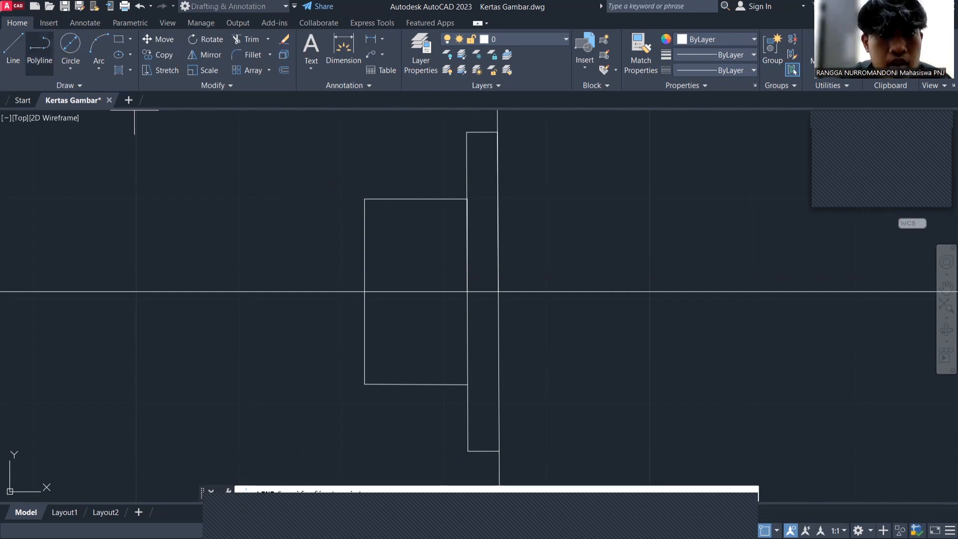
click(364, 198)
text(2)
key(Return)
text(3)
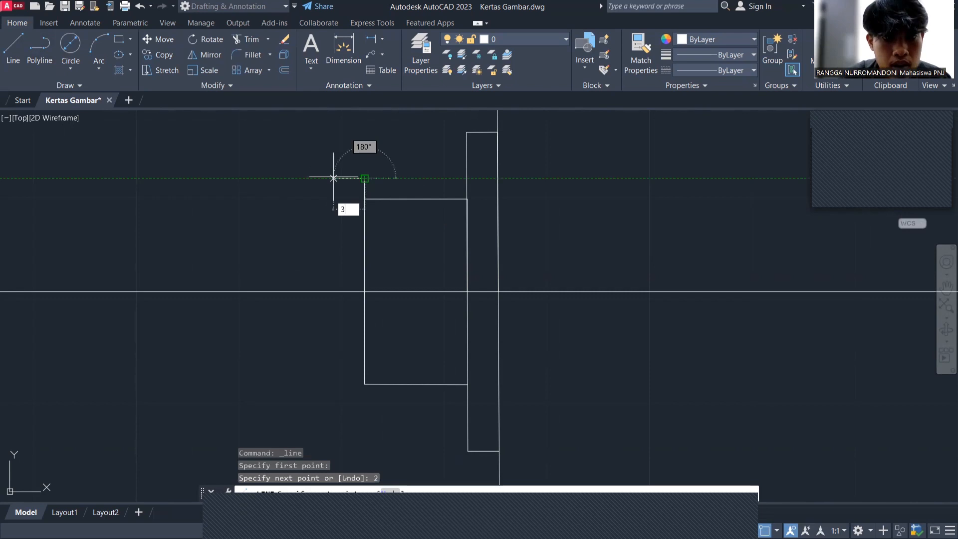
key(Return)
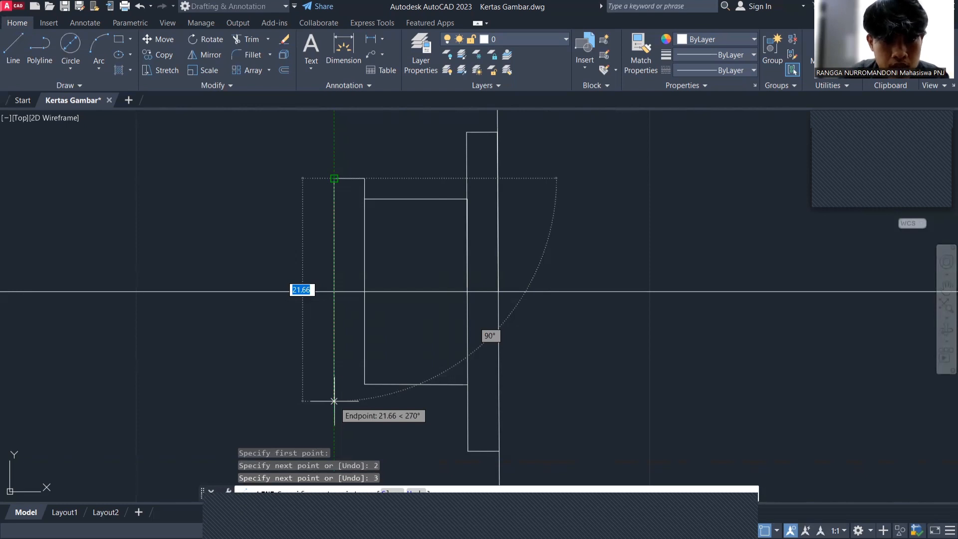
- Complete the left flange with a 22 mm line downward, a 3 mm line right and a 2 mm line up to the hub's lower-left corner
text(22)
key(Return)
text(3)
key(Return)
text(2)
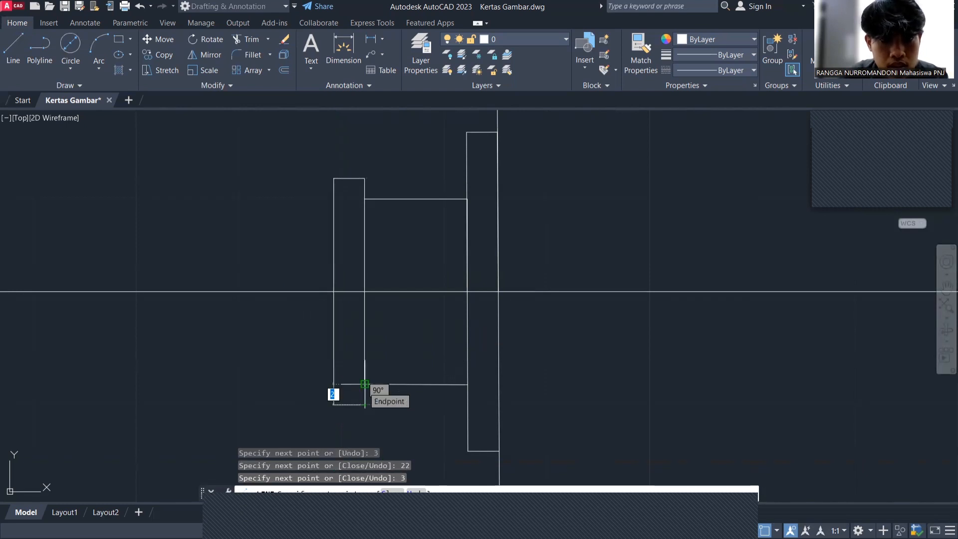
click(364, 384)
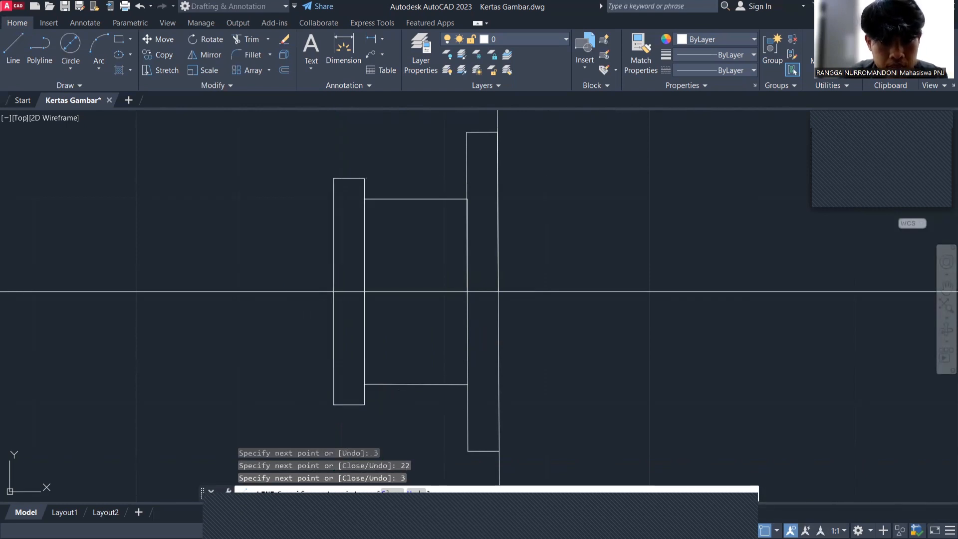
key(Escape)
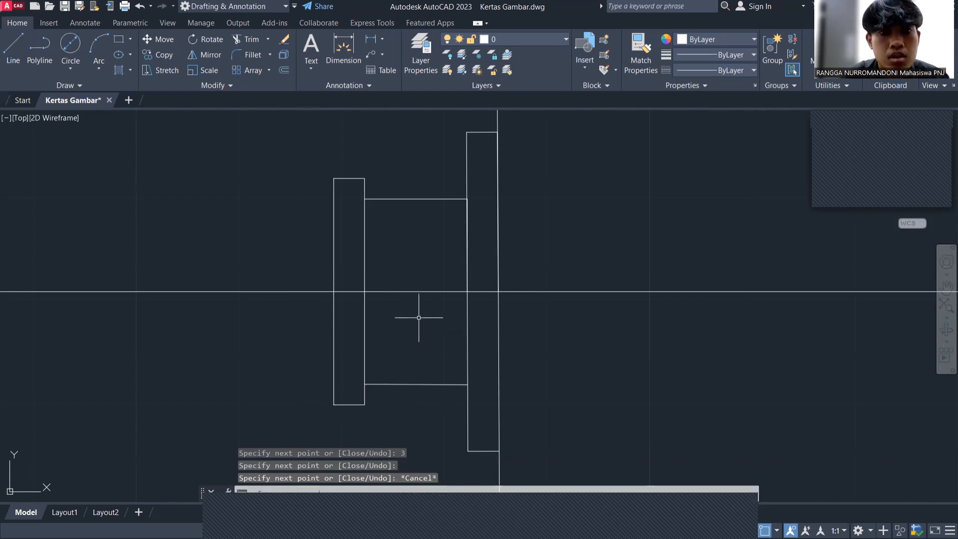
scroll(407, 319, down, 3)
scroll(370, 282, up, 1)
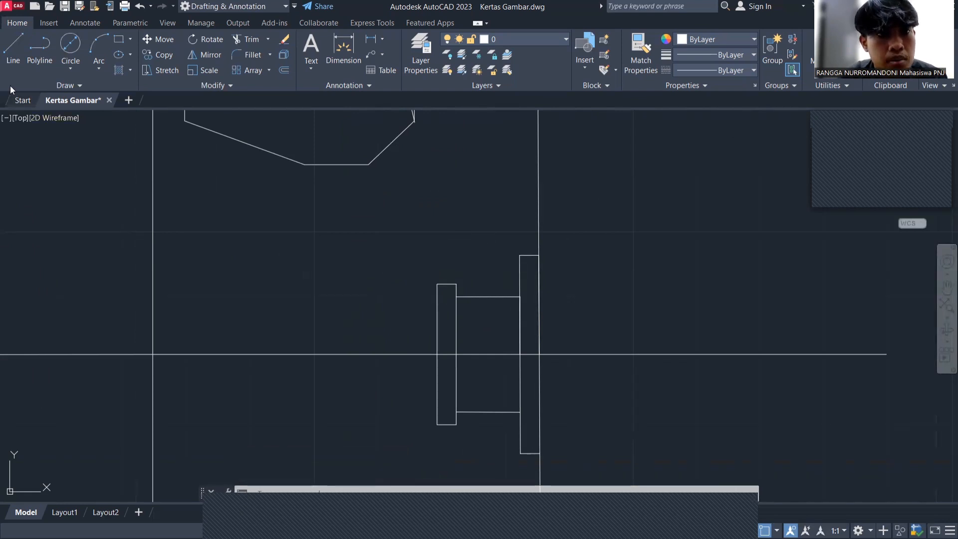
click(13, 45)
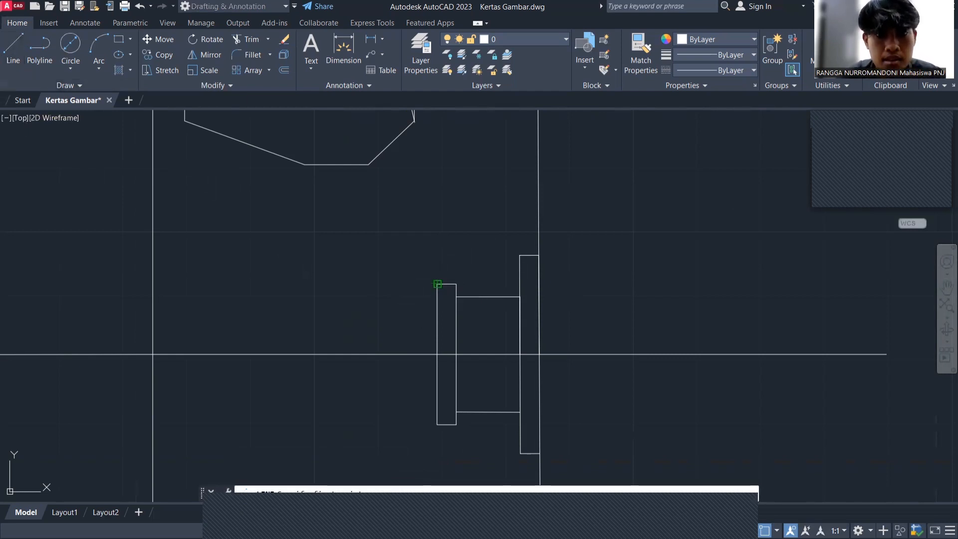
click(438, 283)
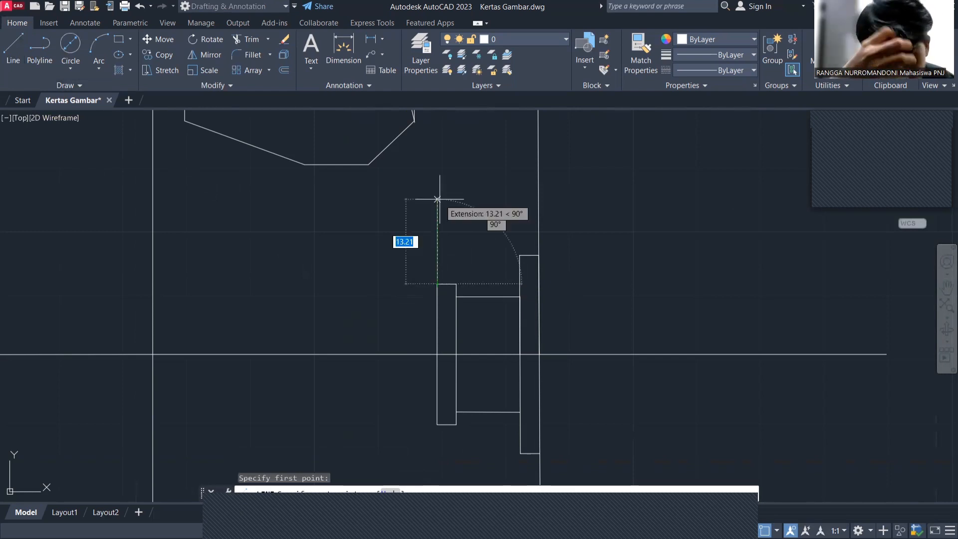
click(436, 244)
key(Escape)
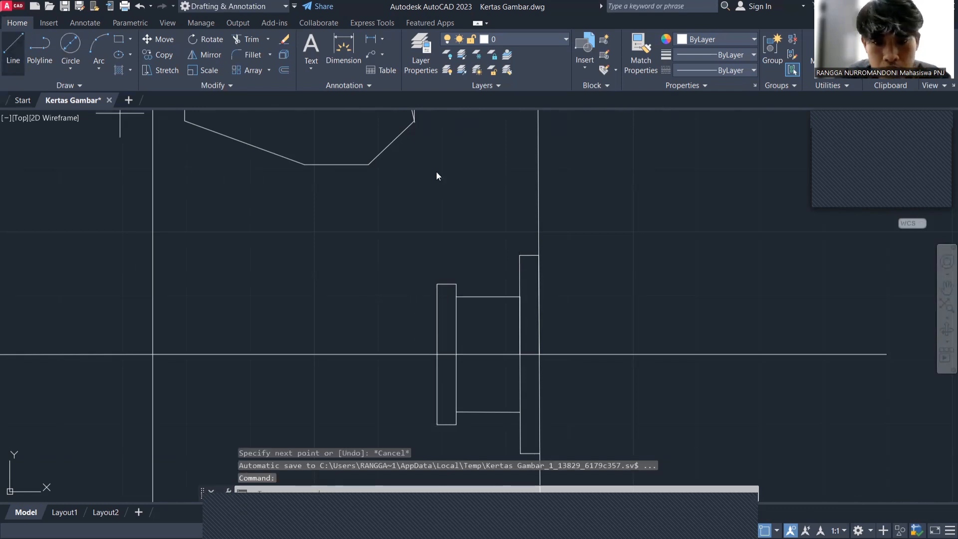
- Draw a 35.5 mm vertical line upward from where the centre line crosses the left flange's outer edge
text(l)
key(Return)
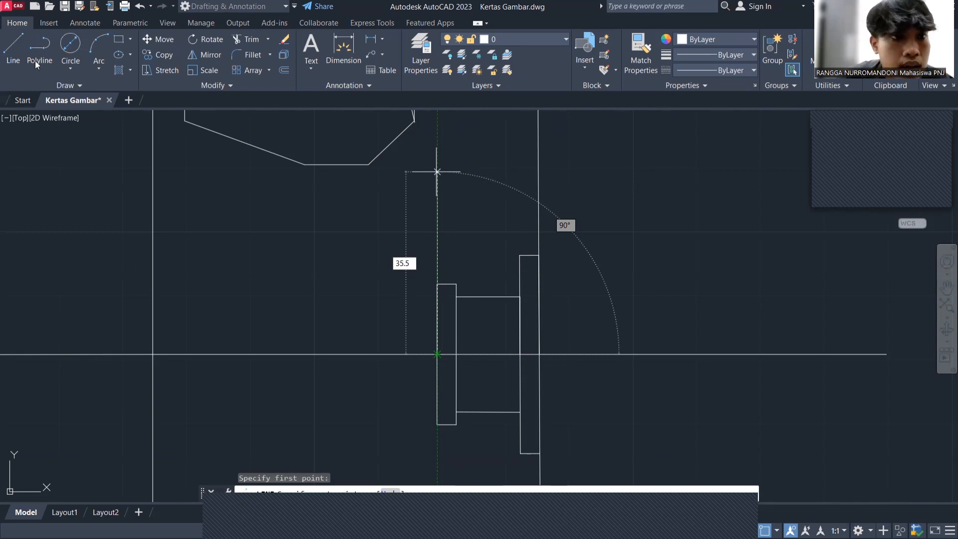
key(Return)
key(Escape)
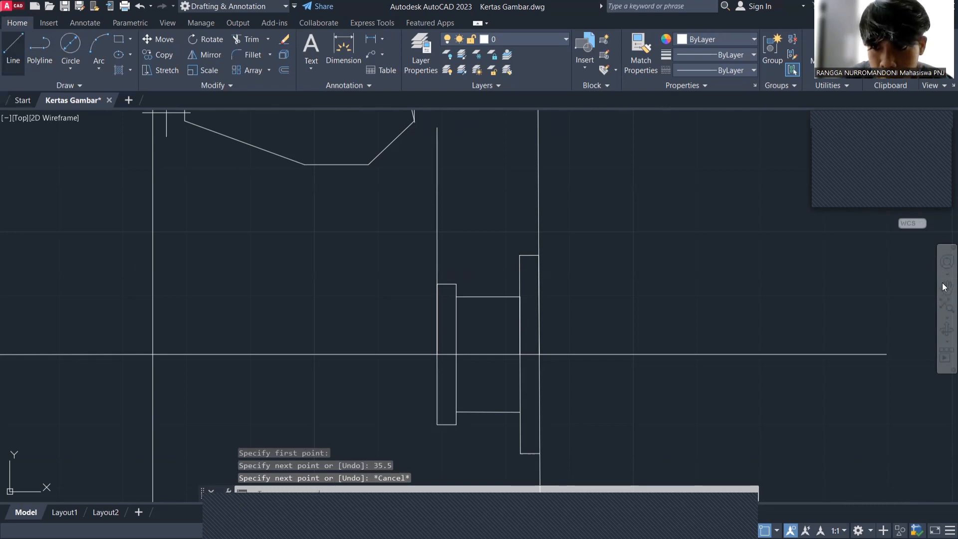
- Try to draw a 35.5 mm vertical line downward from the left flange's lower-left corner and undo it
scroll(540, 345, down, 5)
middle_drag(541, 335, 474, 246)
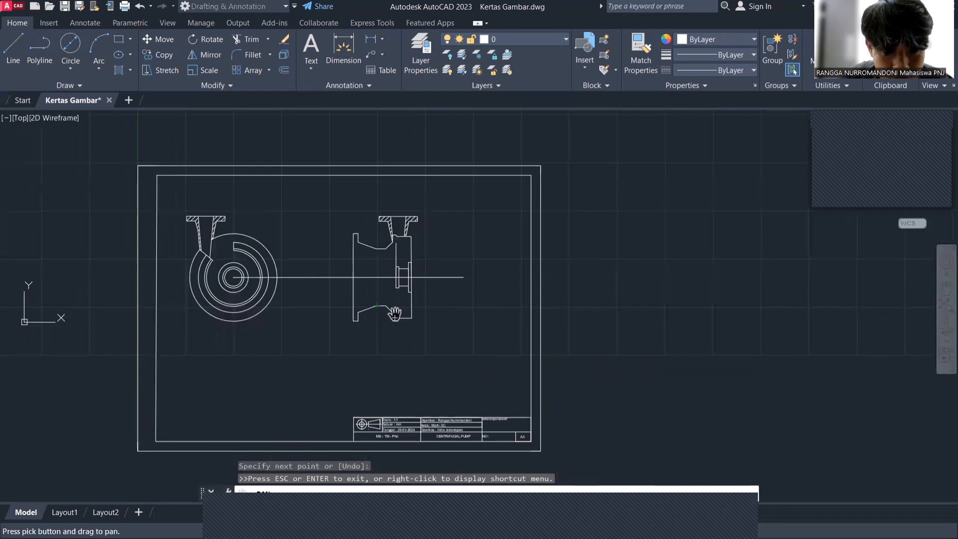
scroll(394, 314, up, 4)
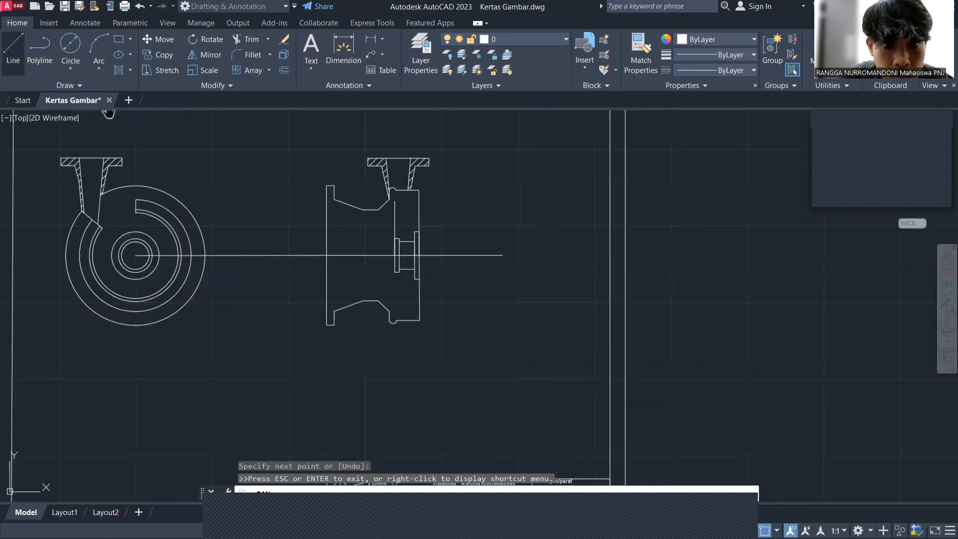
click(13, 50)
scroll(397, 275, up, 4)
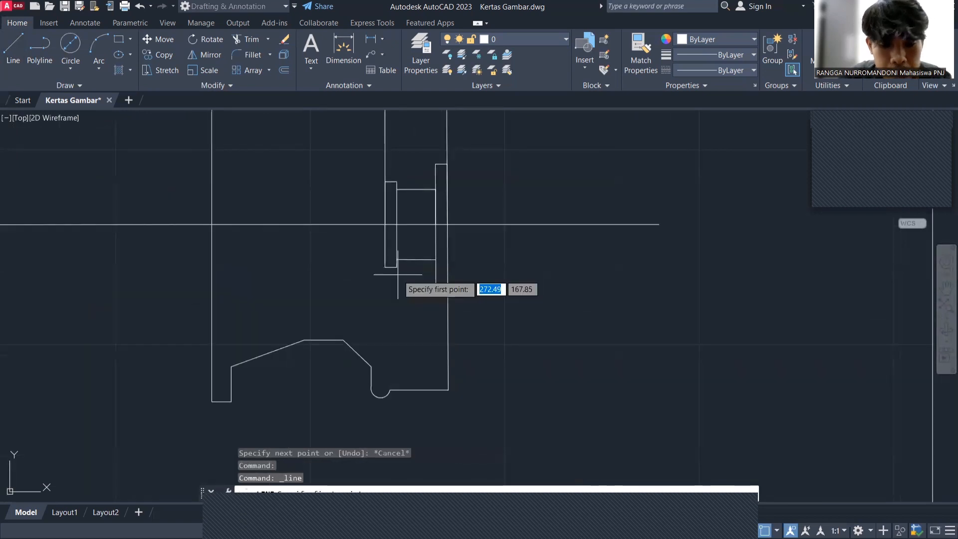
click(385, 266)
text(35.)
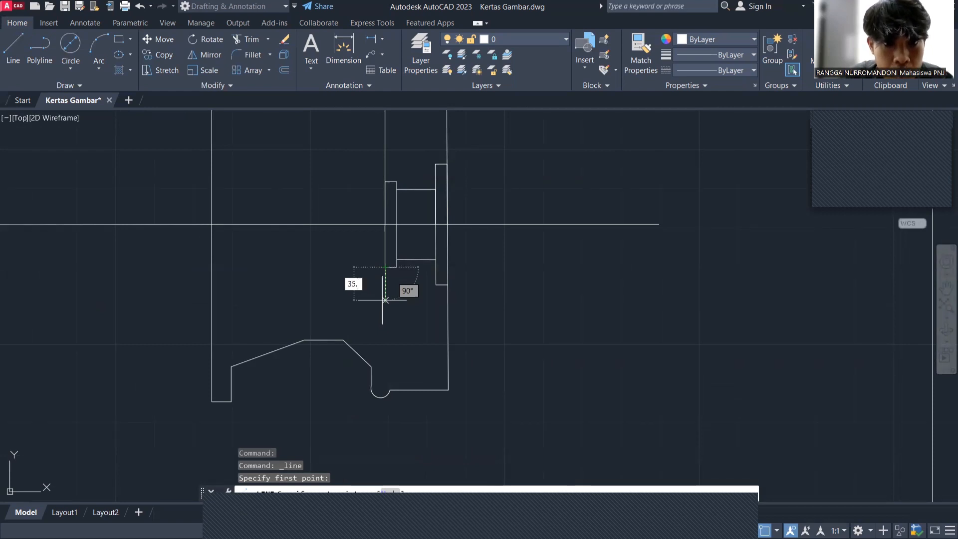
text(5)
key(Return)
scroll(415, 284, down, 5)
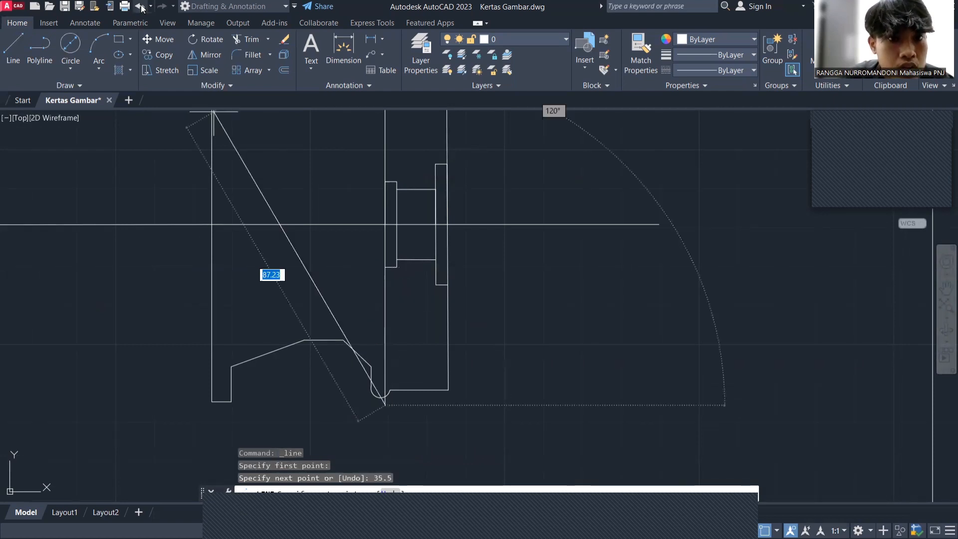
key(ctrl+z)
- Draw a 35.5 mm vertical line downward from where the centre line crosses the left flange's outer edge
scroll(380, 242, up, 3)
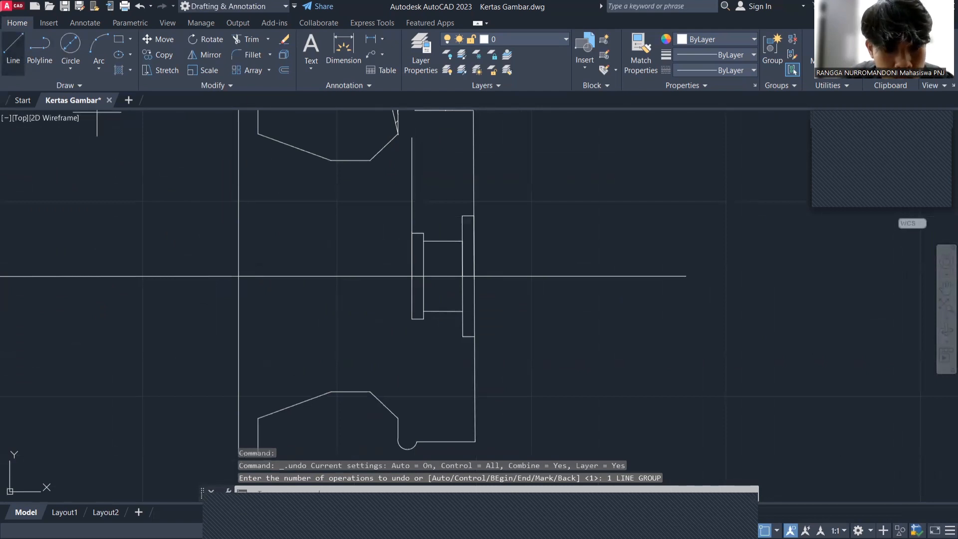
key(l)
key(Return)
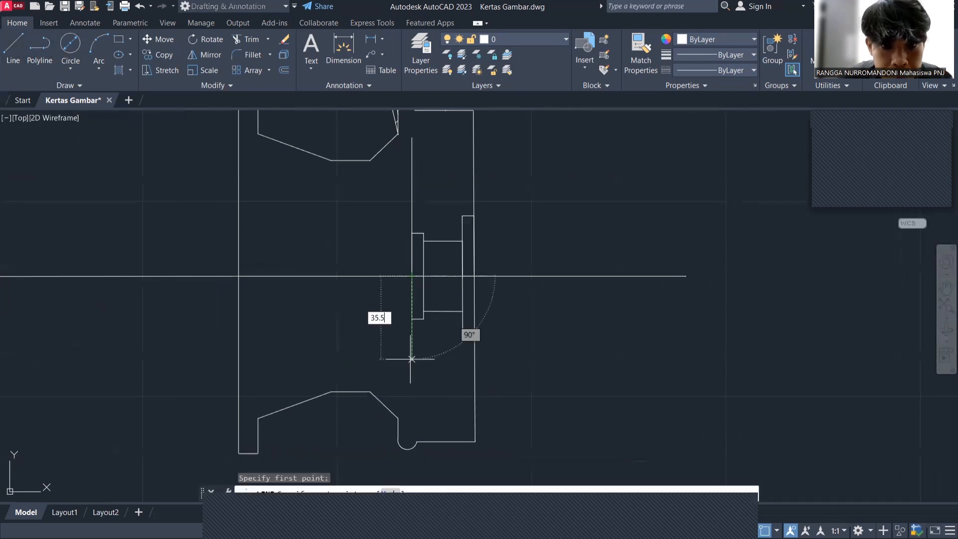
text(35.5)
key(Return)
key(Escape)
scroll(428, 187, up, 2)
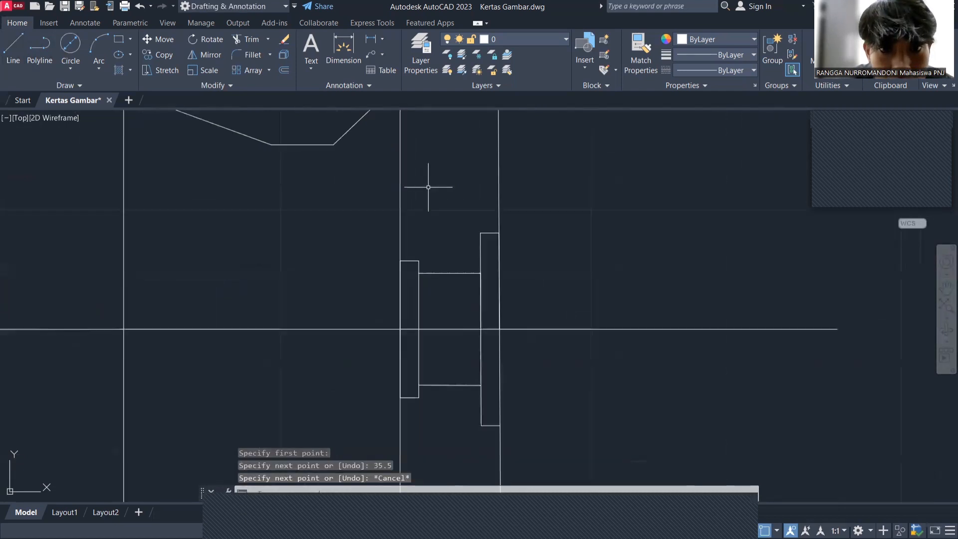
scroll(406, 188, down, 2)
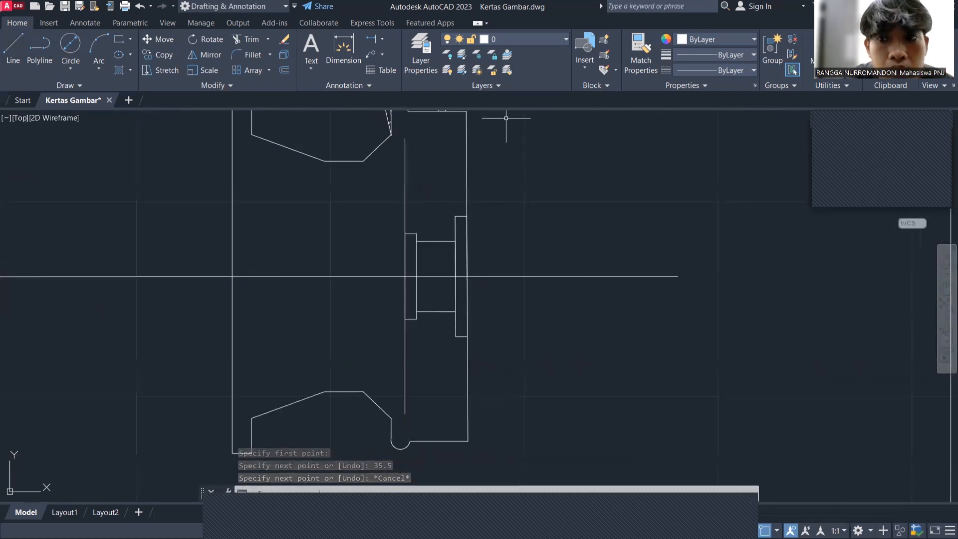
click(99, 70)
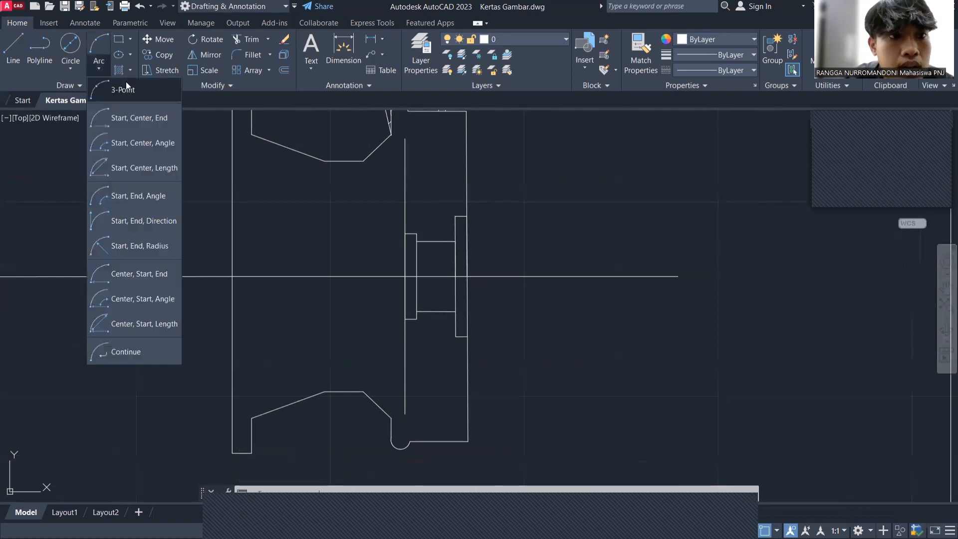
click(126, 88)
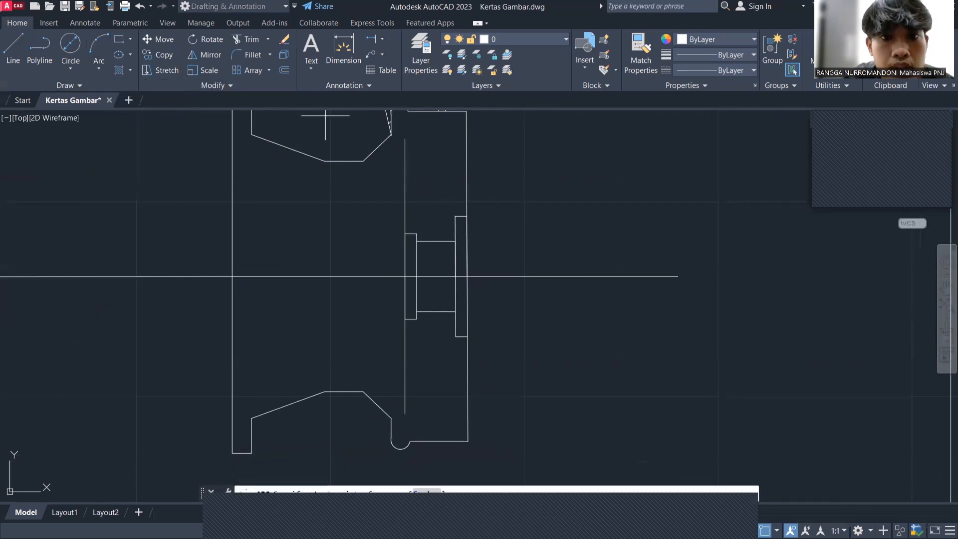
scroll(408, 129, up, 2)
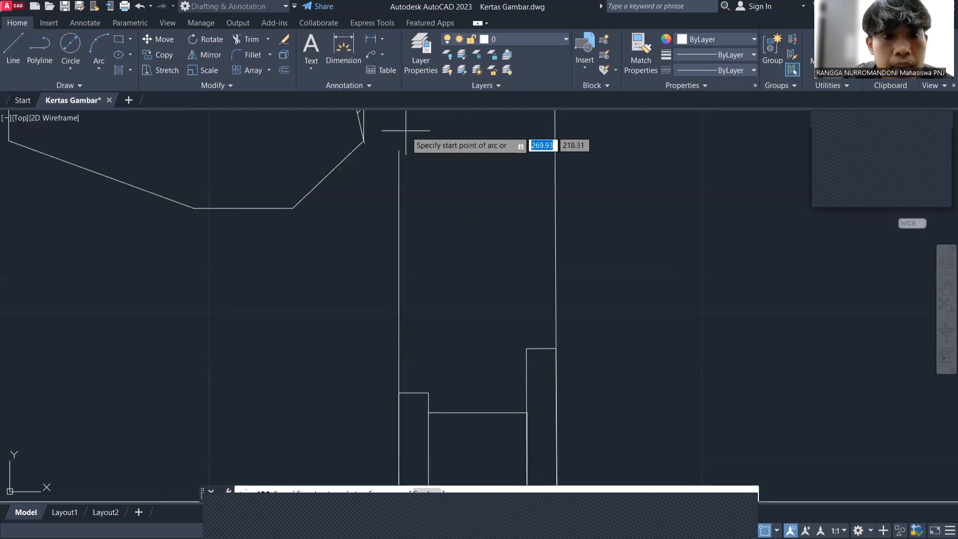
click(398, 150)
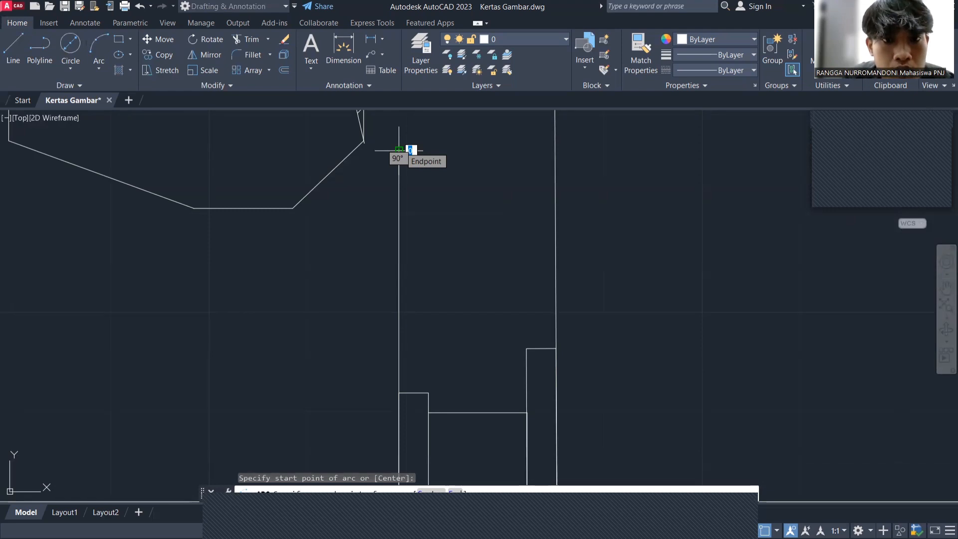
key(Return)
key(Escape)
- Draw a 3-point arc from the upper end of the 35.5 mm line, with the second point at 1 mm and the end at 180°
click(99, 68)
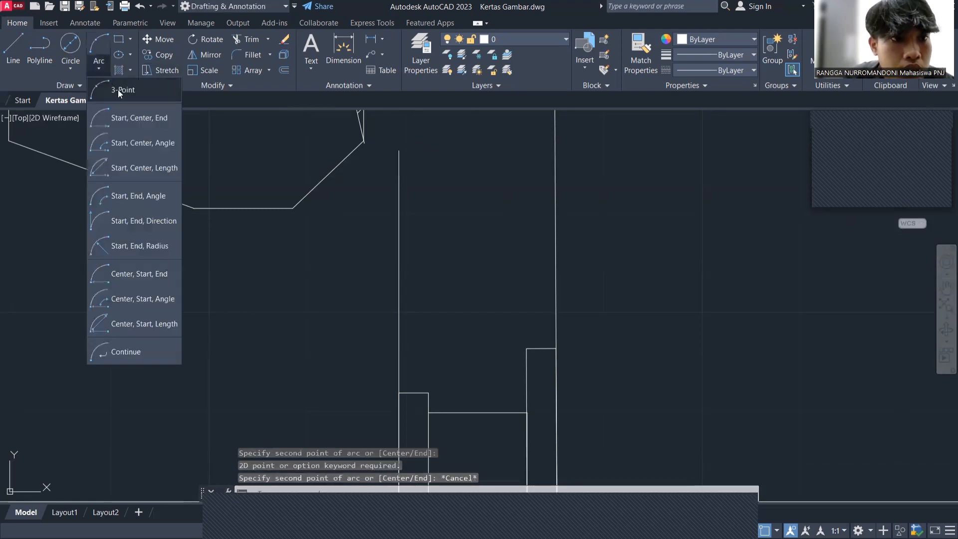
click(118, 89)
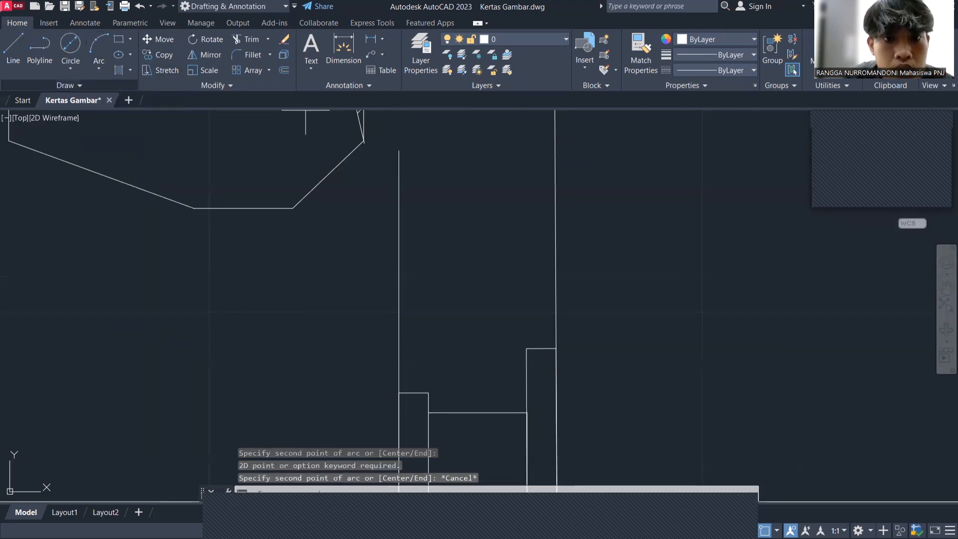
key(Return)
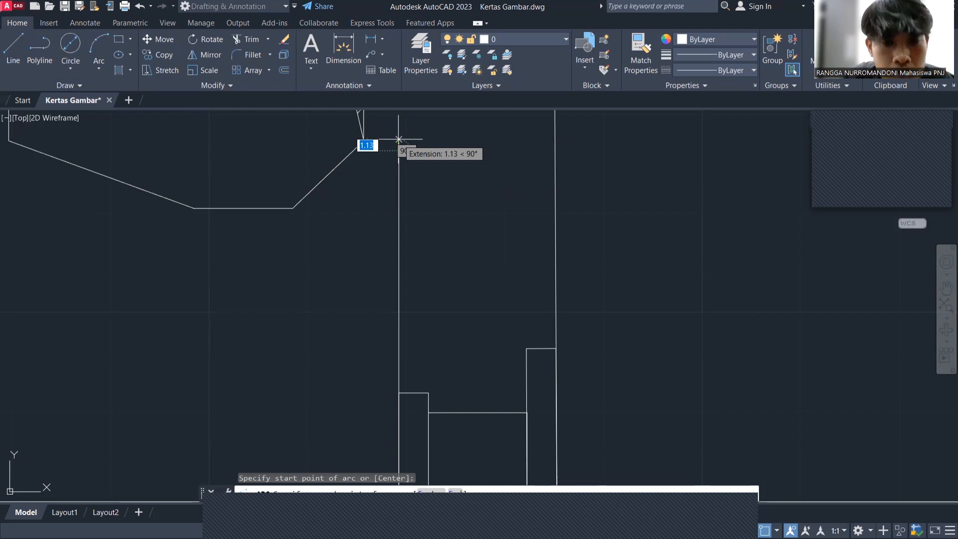
text(1)
key(Return)
key(Tab)
text(189)
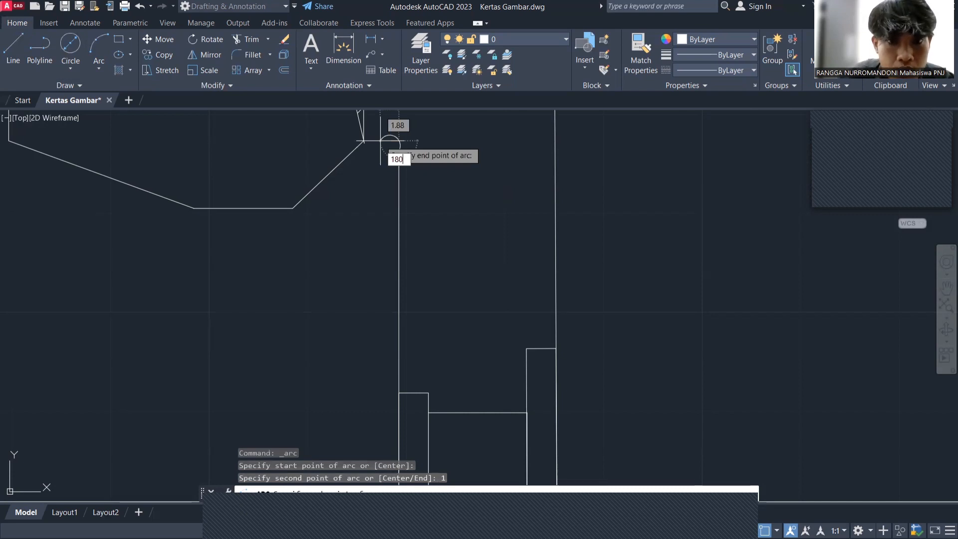
key(Return)
scroll(395, 245, down, 4)
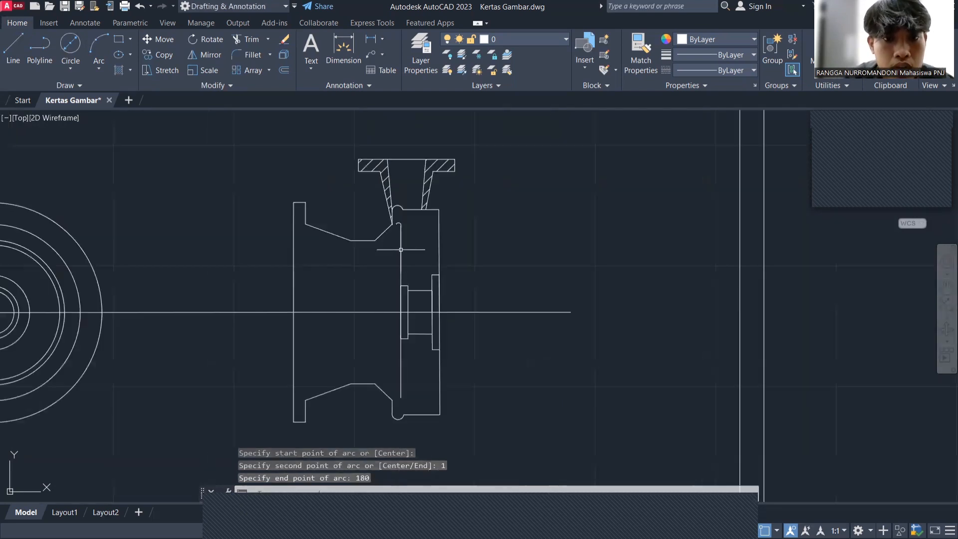
- Draw a 3-point arc from the lower end of the 35.5 mm line, with the second point at 1 mm and the end at 180°
scroll(399, 402, up, 6)
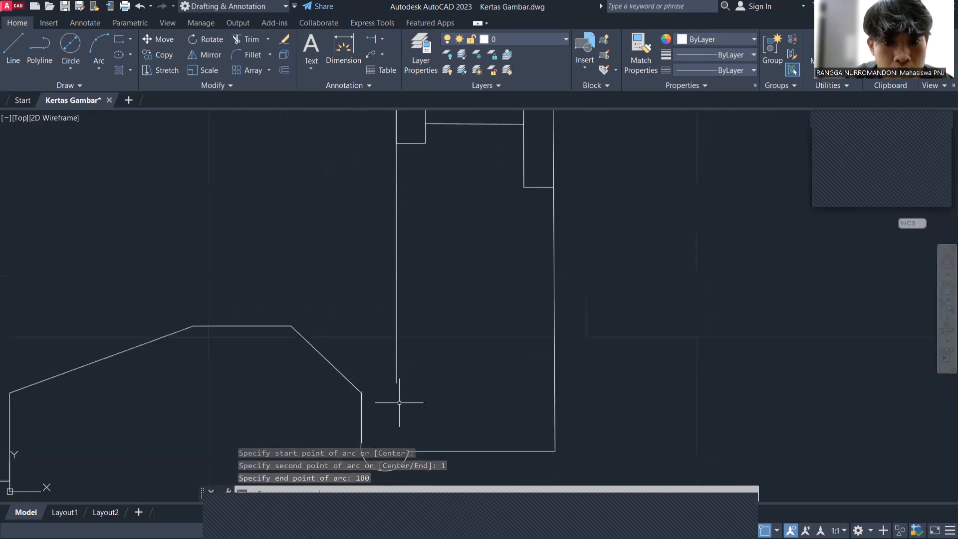
click(105, 66)
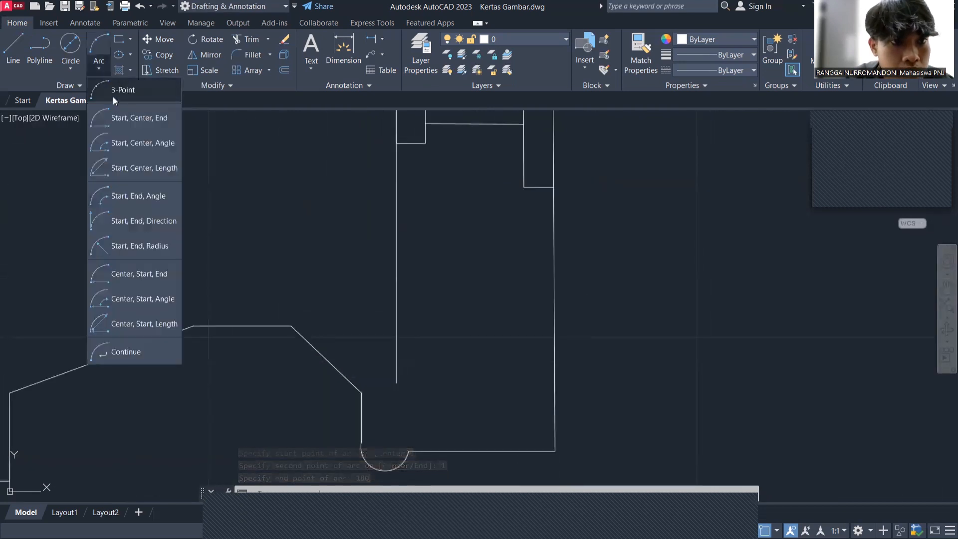
click(113, 96)
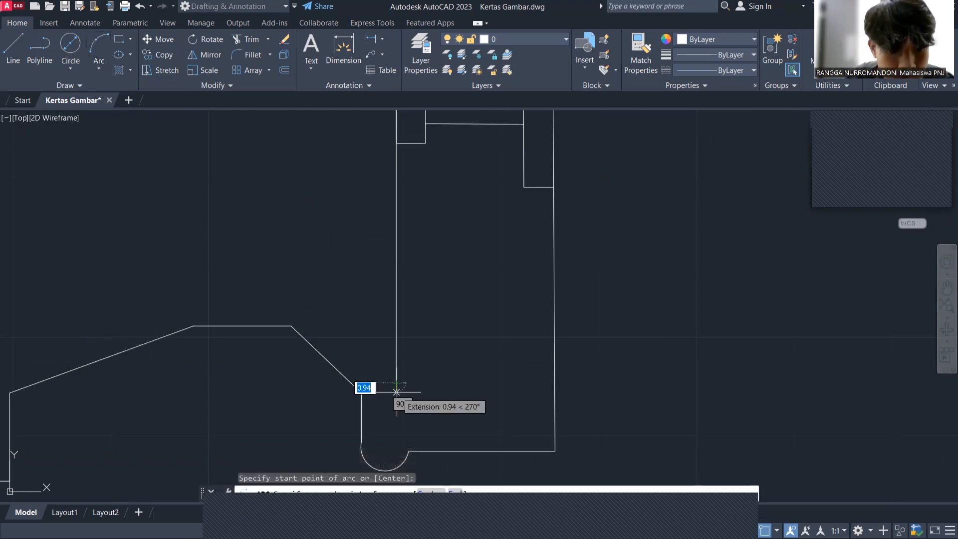
text(1)
key(Return)
key(Tab)
text(180)
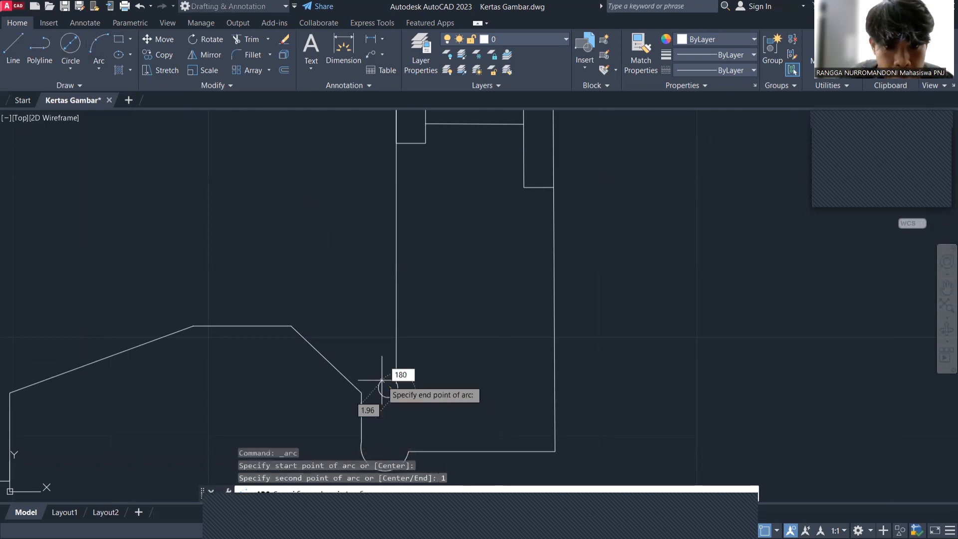
key(Return)
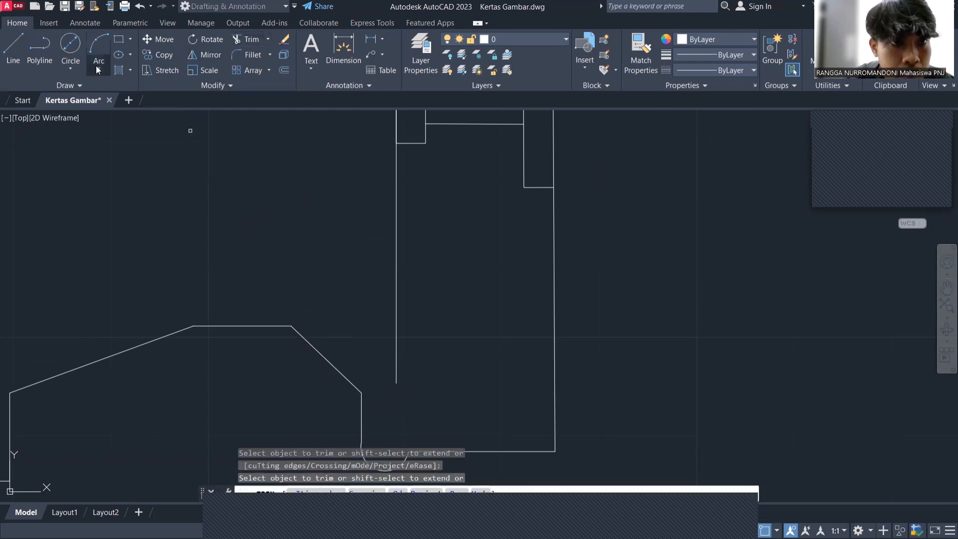
- Draw a 3-point arc at the long vertical line's lower end, second point 1 mm below, ending to the left about 1.95 mm from that point
click(98, 69)
click(105, 81)
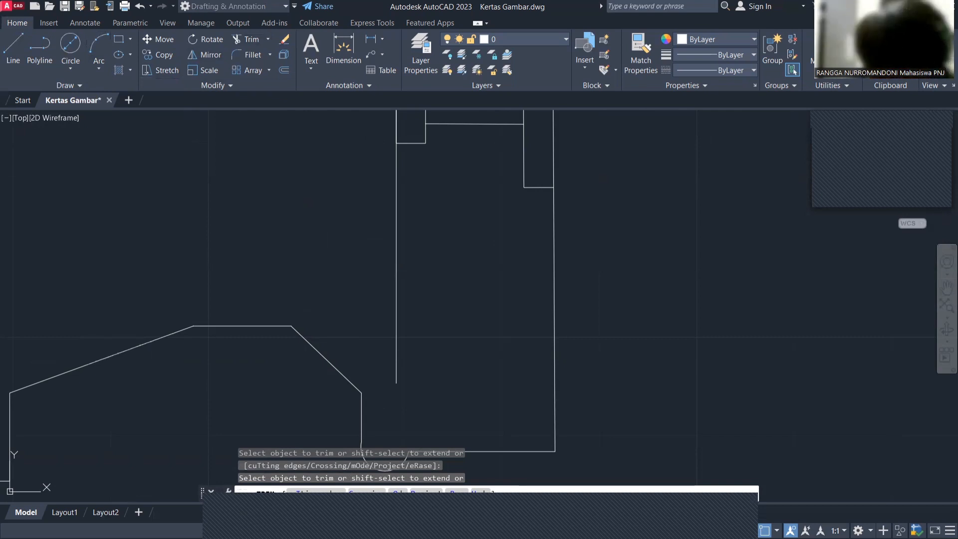
click(396, 383)
text(1)
key(Return)
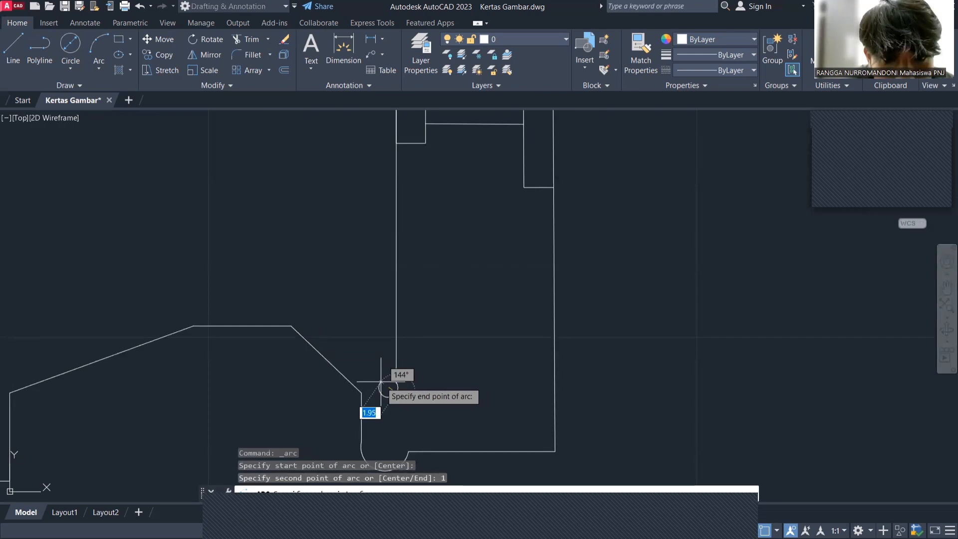
click(382, 382)
scroll(493, 371, down, 2)
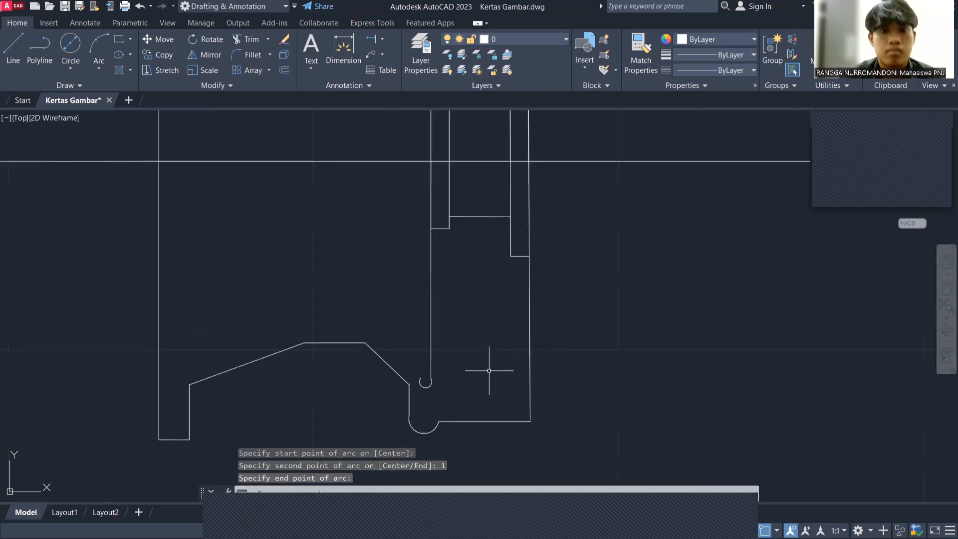
- Remove the small arc at the long vertical line's upper end with Trim
scroll(430, 250, up, 4)
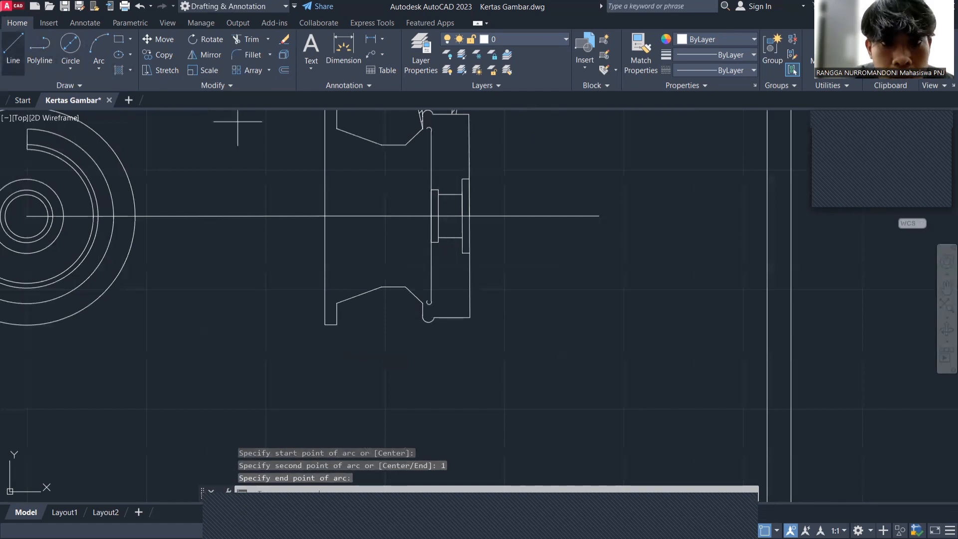
scroll(428, 132, up, 5)
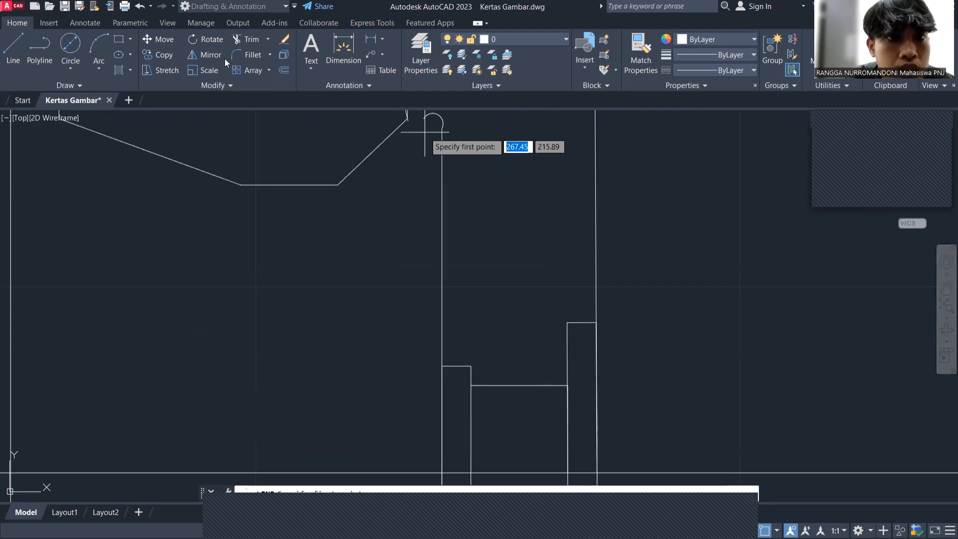
click(245, 39)
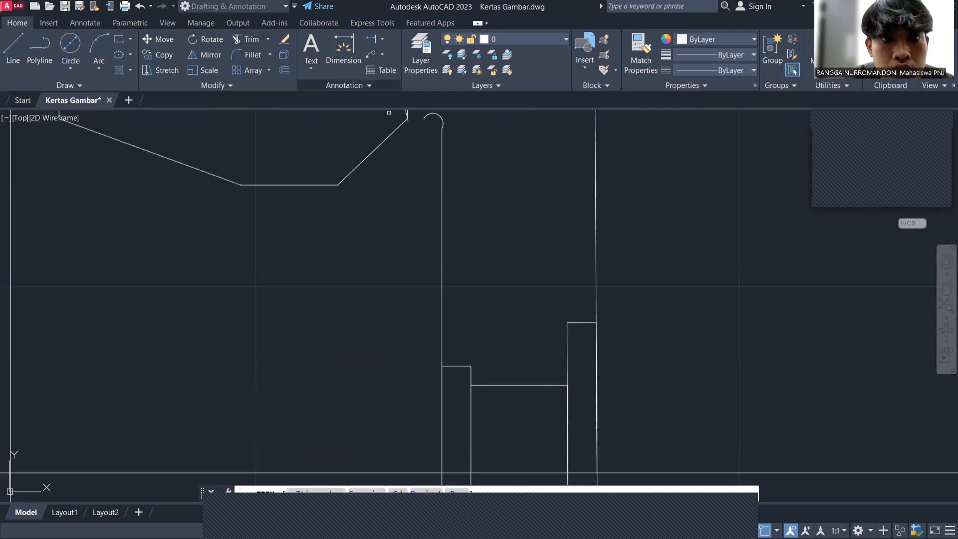
click(97, 61)
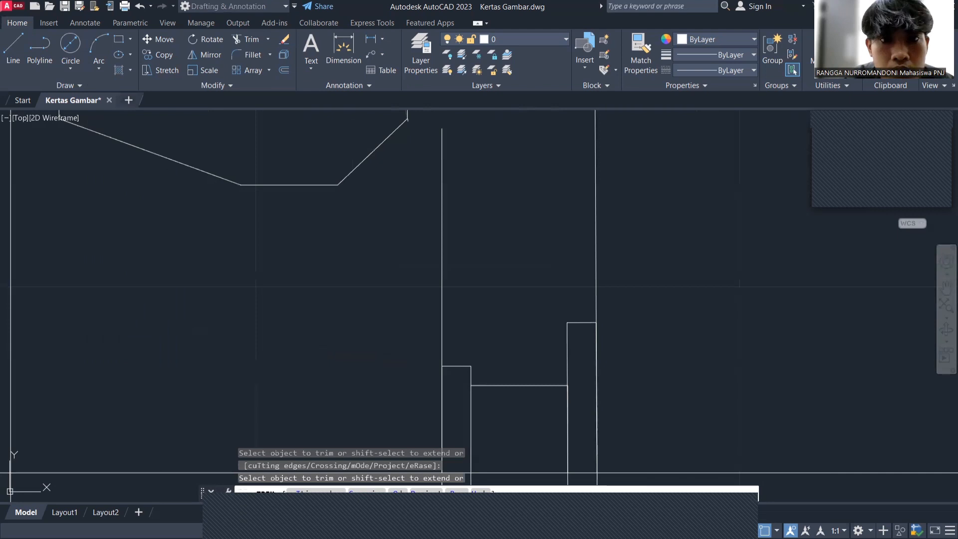
- Draw a 3-point arc at the long vertical line's upper end, second point 1 mm above, ending to the left about 1.85 mm from that point
click(98, 50)
click(442, 128)
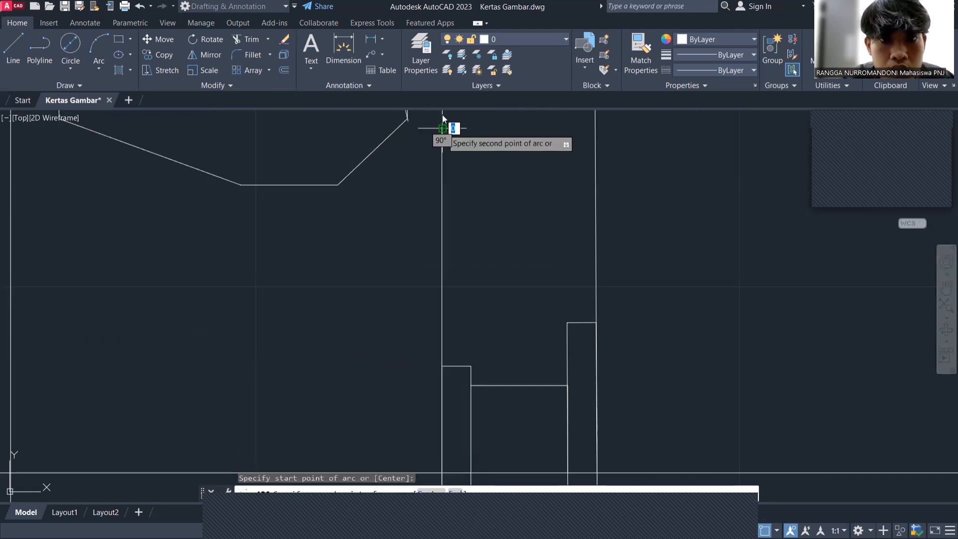
text(1)
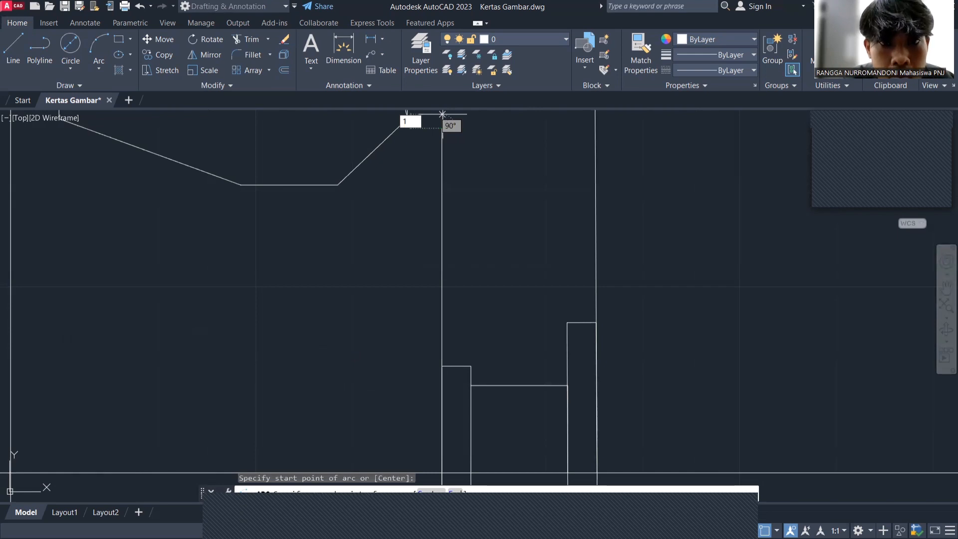
key(Return)
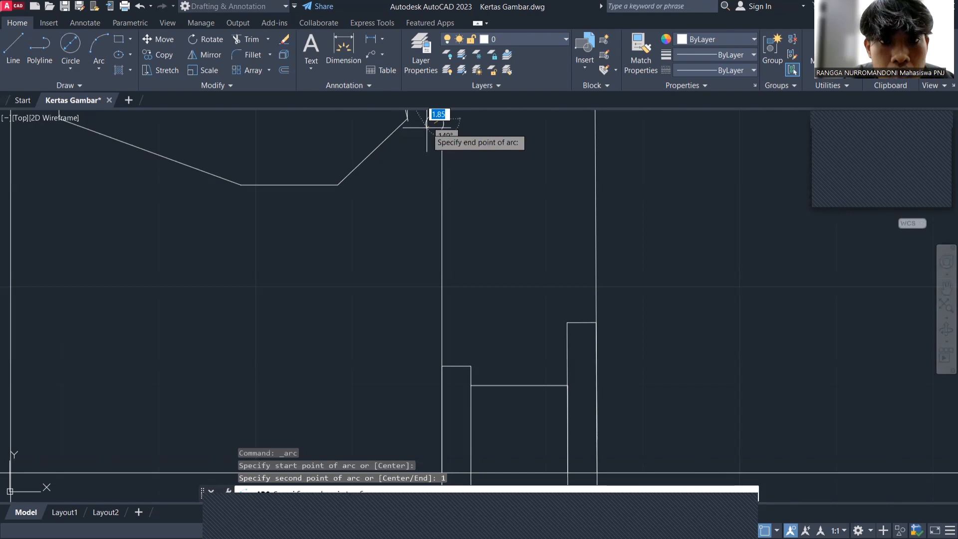
click(426, 127)
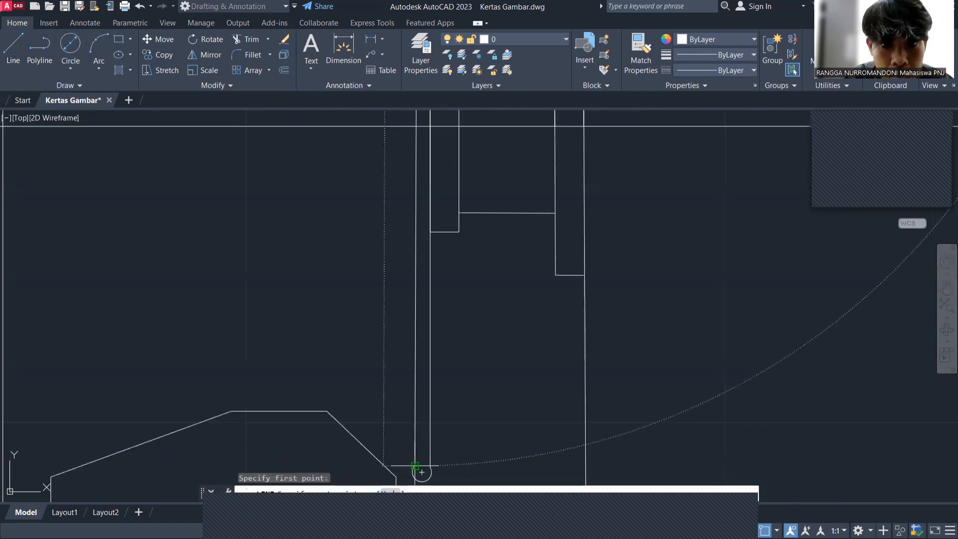
- Connect the free left ends of the upper and lower small arcs with a straight line
click(421, 471)
scroll(422, 471, down, 3)
key(Escape)
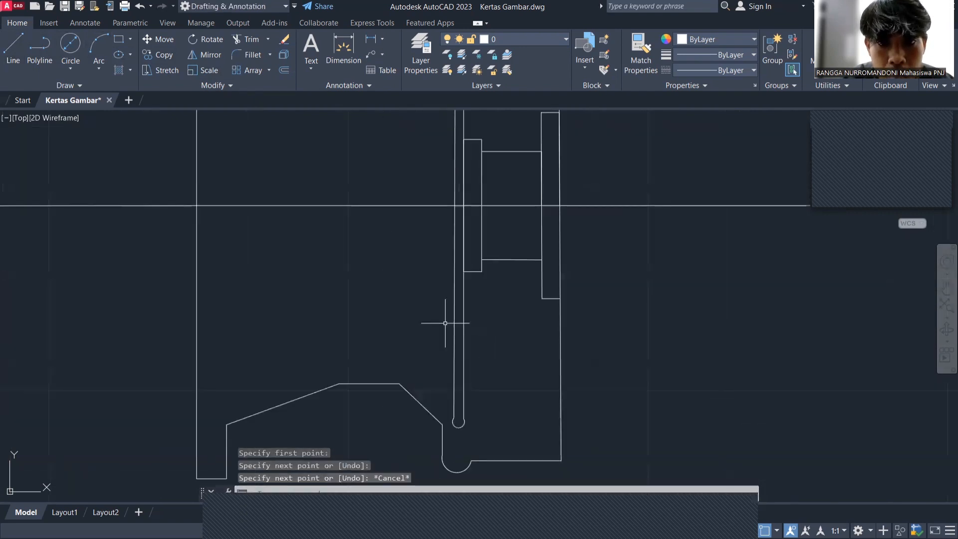
- Draw a vertical line 28 mm upward along the round-ended plate's left edge, starting at the horizontal centreline in the side view
scroll(342, 349, down, 3)
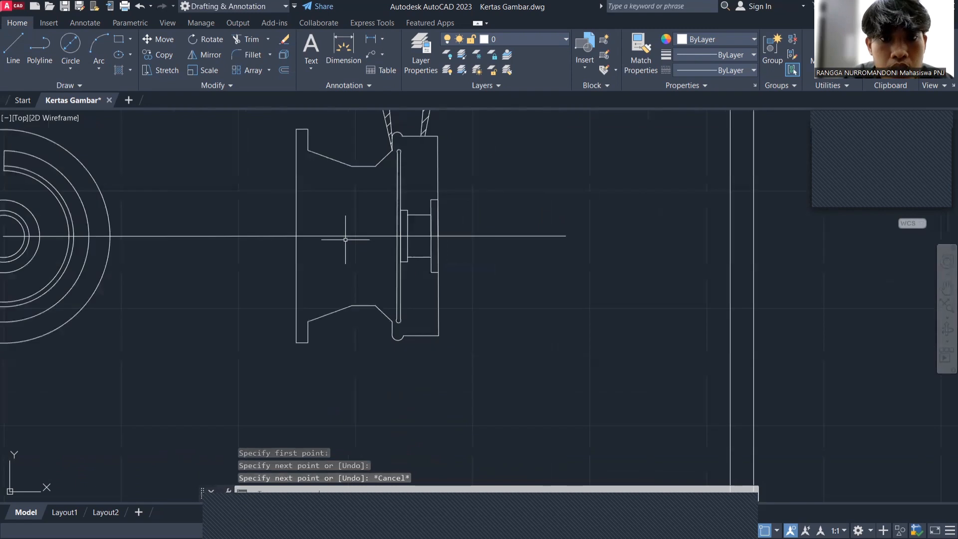
scroll(336, 213, up, 3)
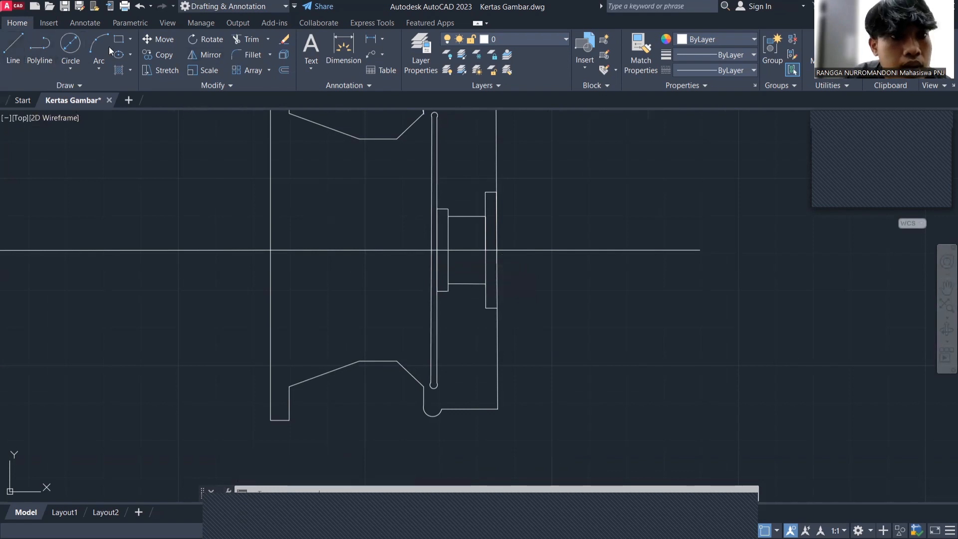
click(7, 52)
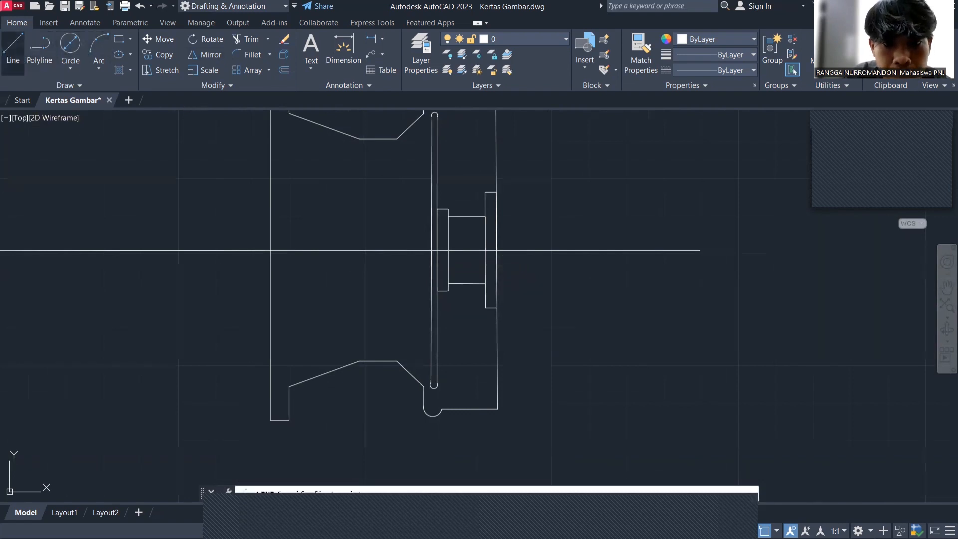
scroll(452, 238, up, 2)
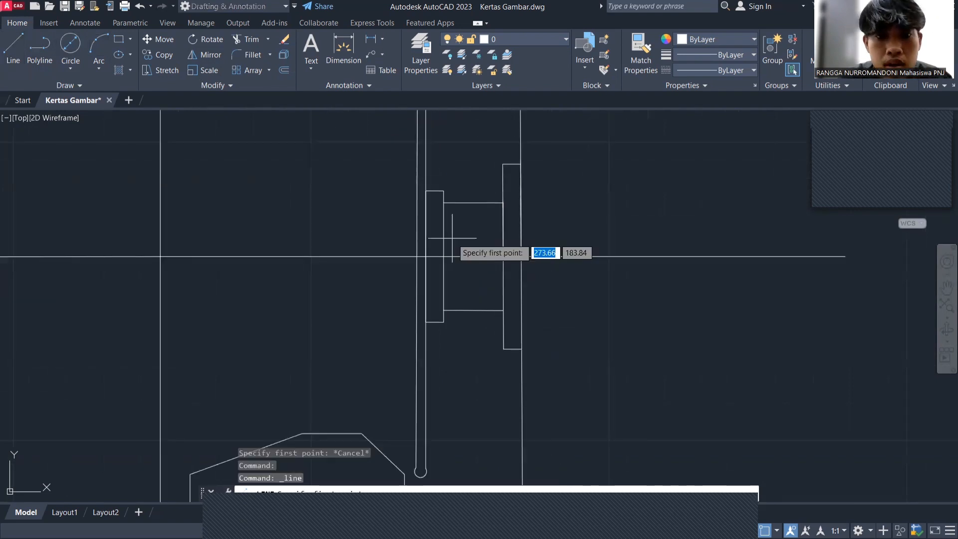
click(417, 256)
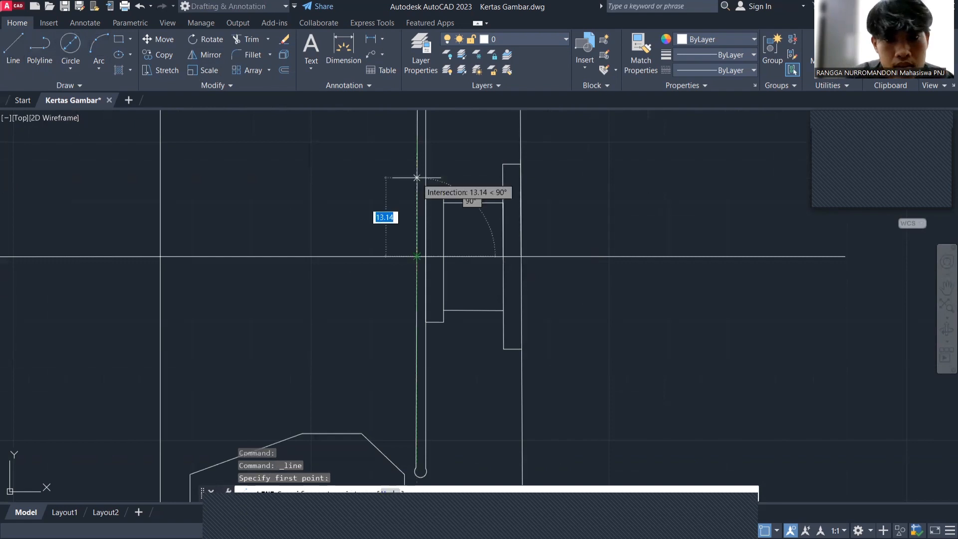
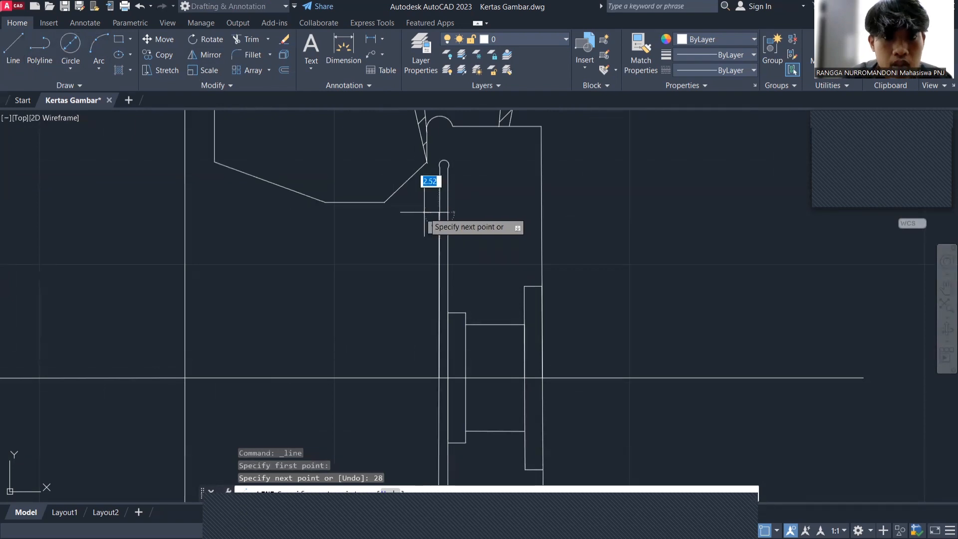
key(Escape)
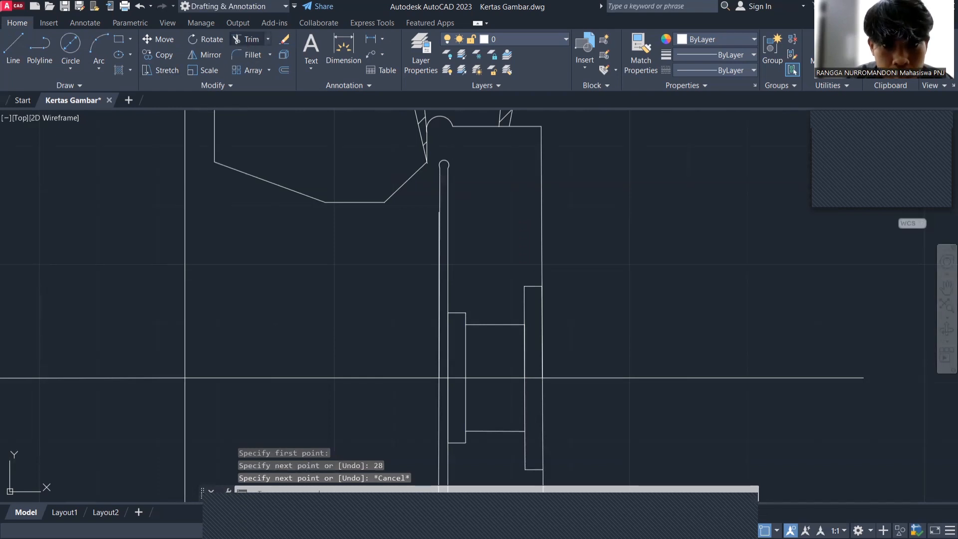
- Remove the 28 mm vertical line beside the plate's left edge with Trim
click(251, 39)
scroll(441, 228, up, 6)
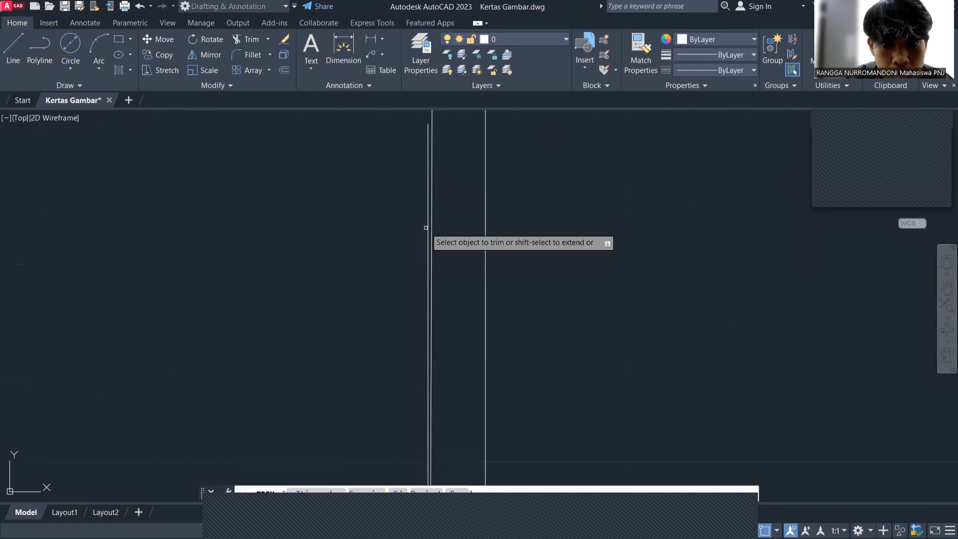
scroll(434, 300, down, 5)
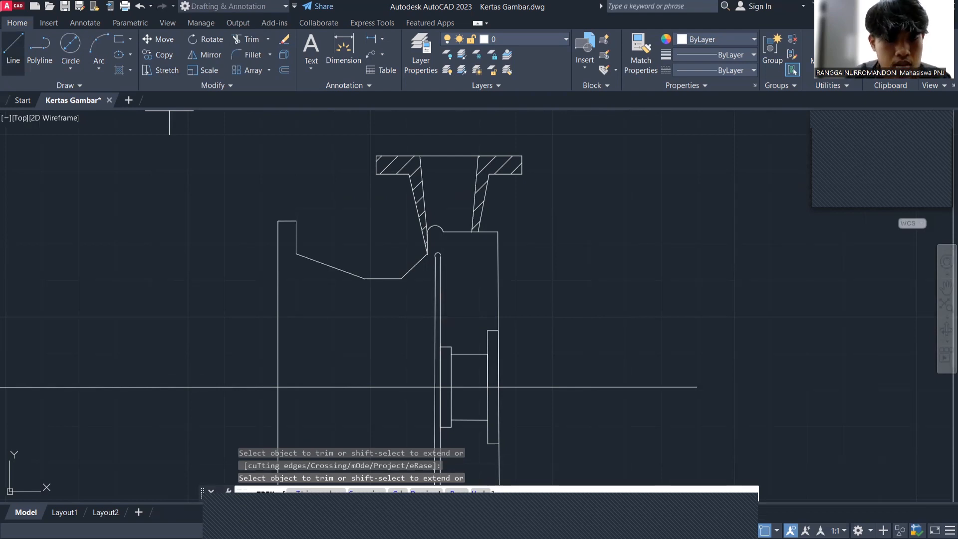
- From the plate's left edge at the centreline, draw a line 15.5 mm up and continue it 2 mm to the left at 180°
click(13, 50)
scroll(444, 393, up, 4)
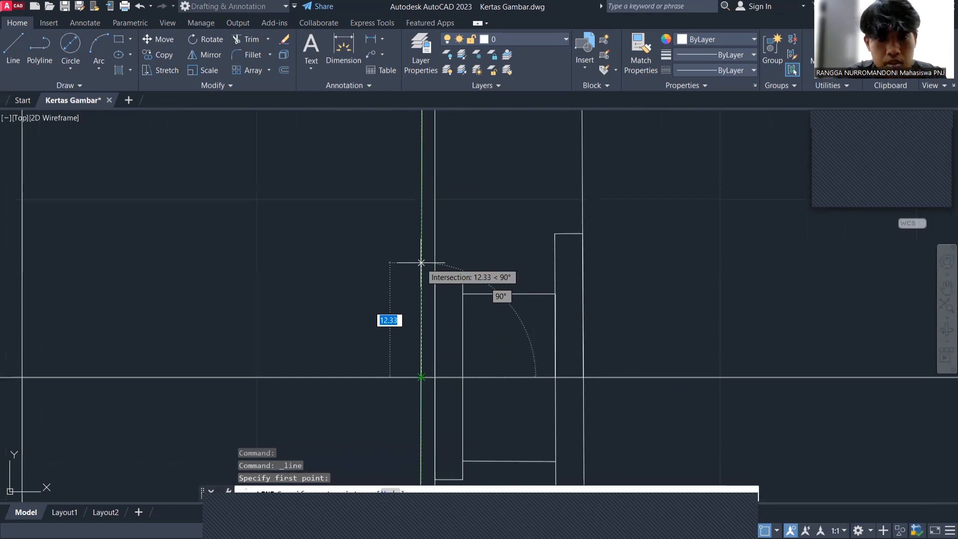
text(15.5)
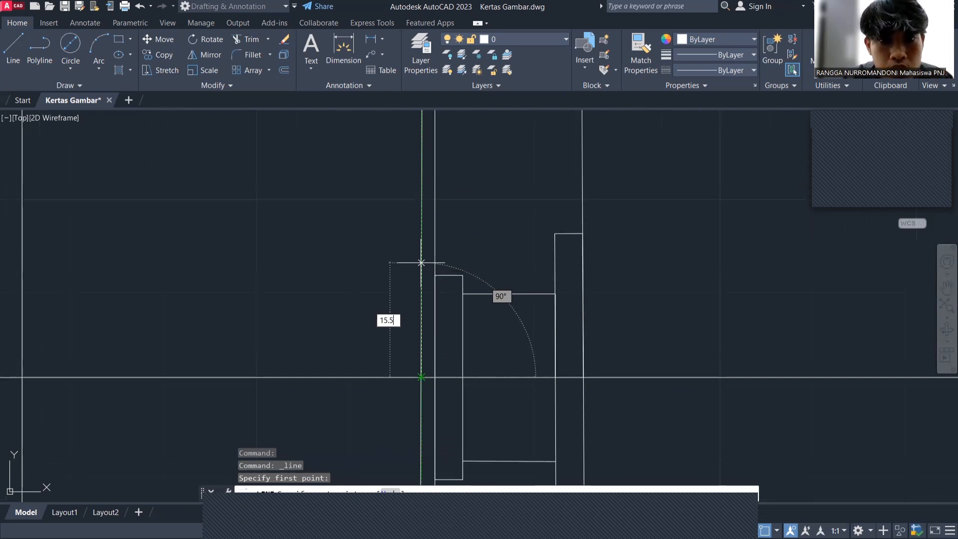
key(Return)
text(2)
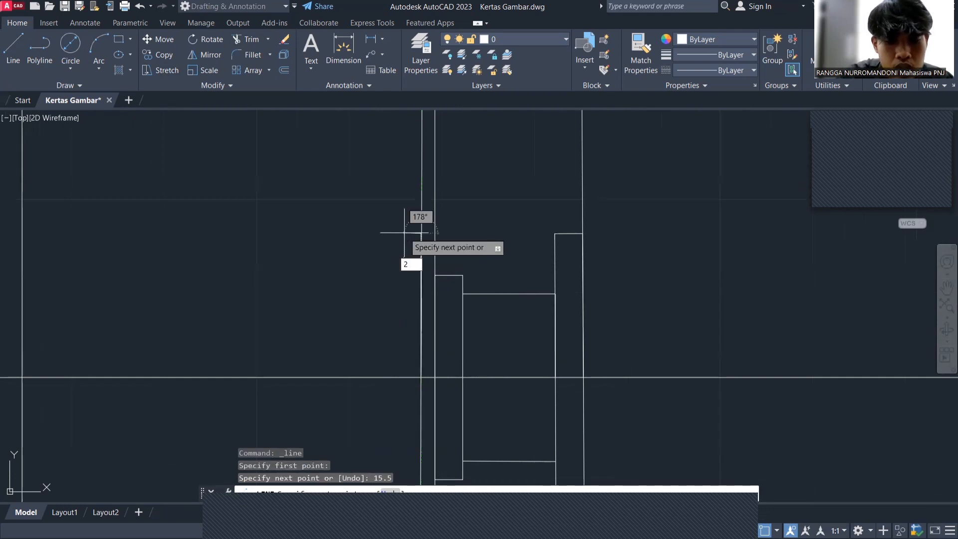
key(Tab)
text(180)
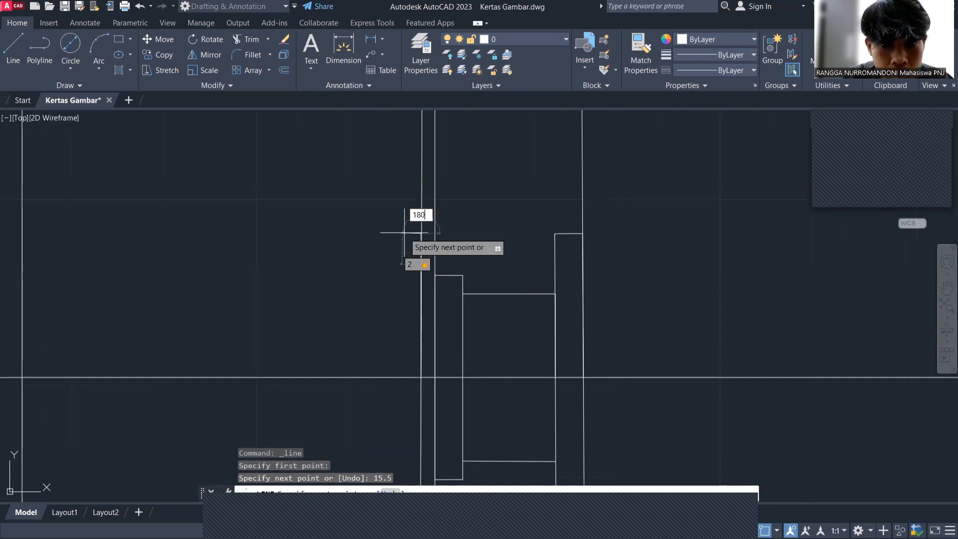
key(Return)
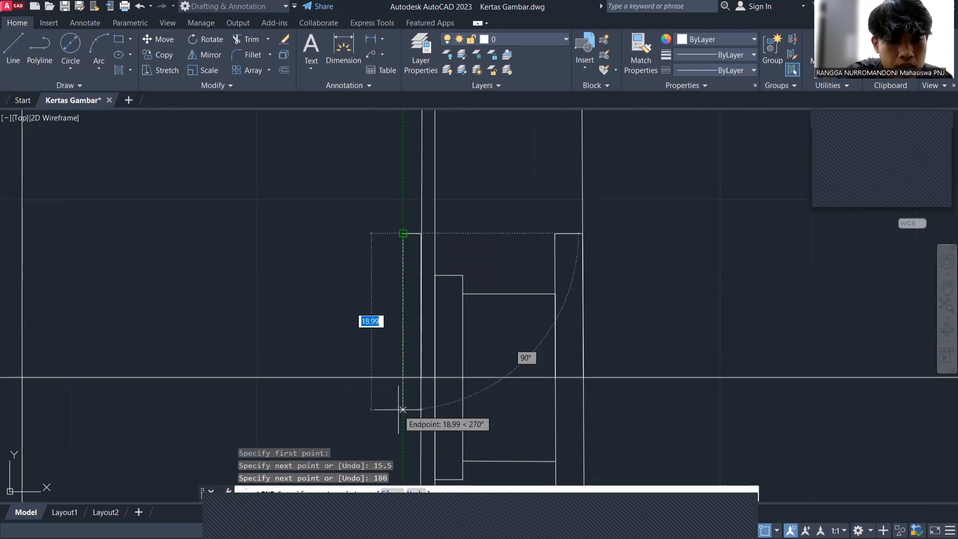
- Continue the outline 31 mm straight down and 2 mm back right to the plate's left edge, and end the line
text(31)
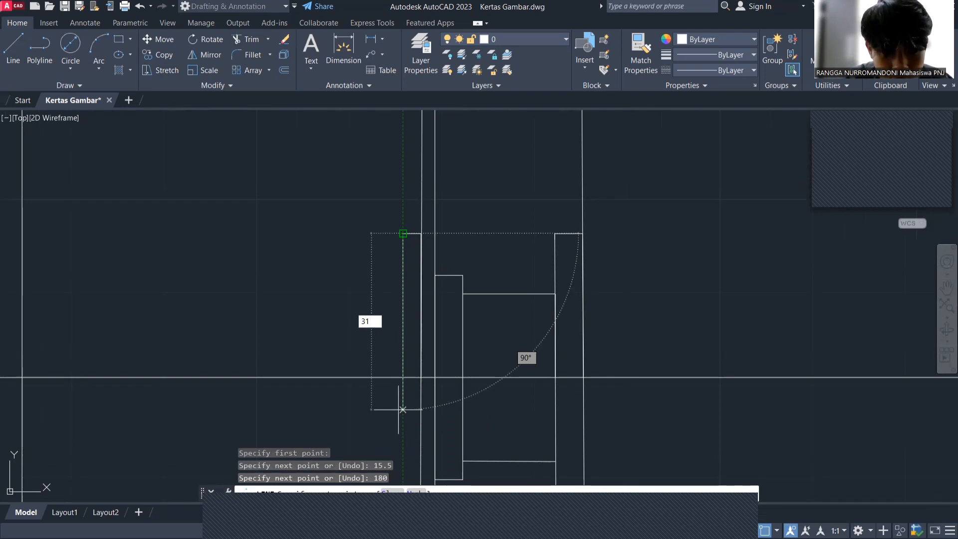
key(Return)
scroll(403, 409, up, 4)
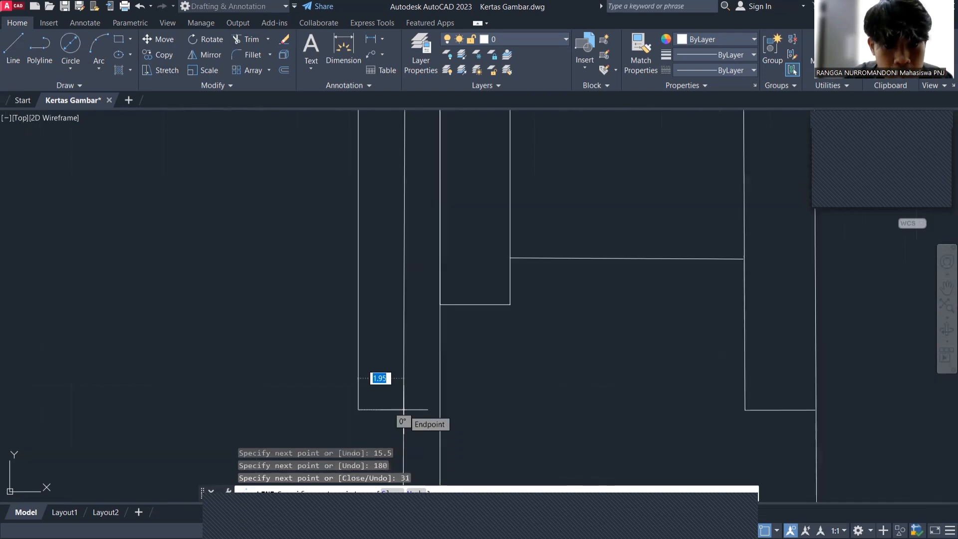
text(2)
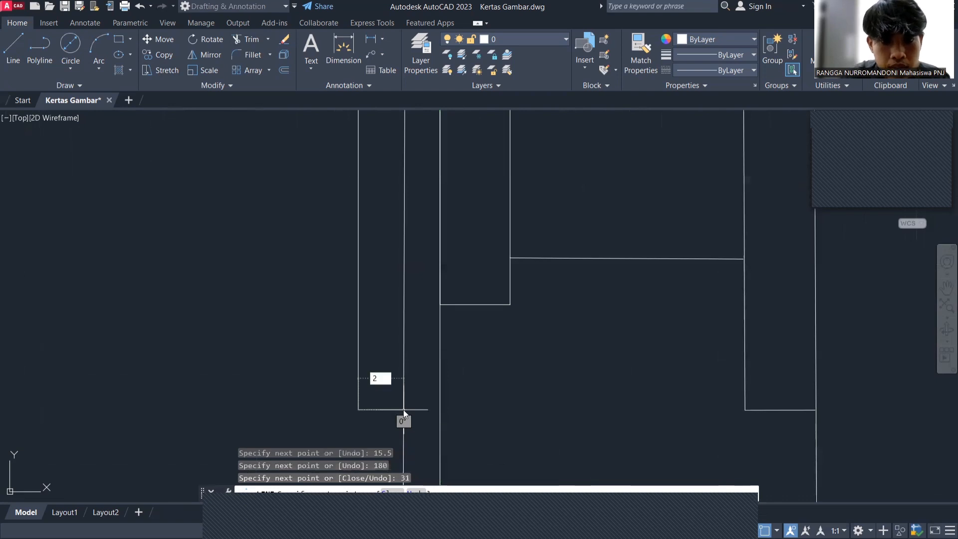
key(Return)
key(Escape)
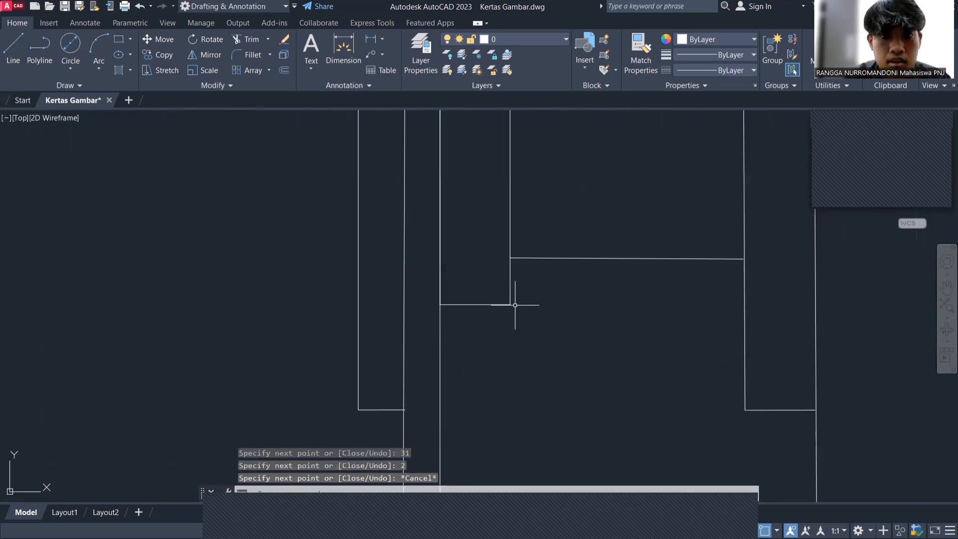
- Trim away the horizontal centreline between the two views and across the whole side view
scroll(514, 305, down, 5)
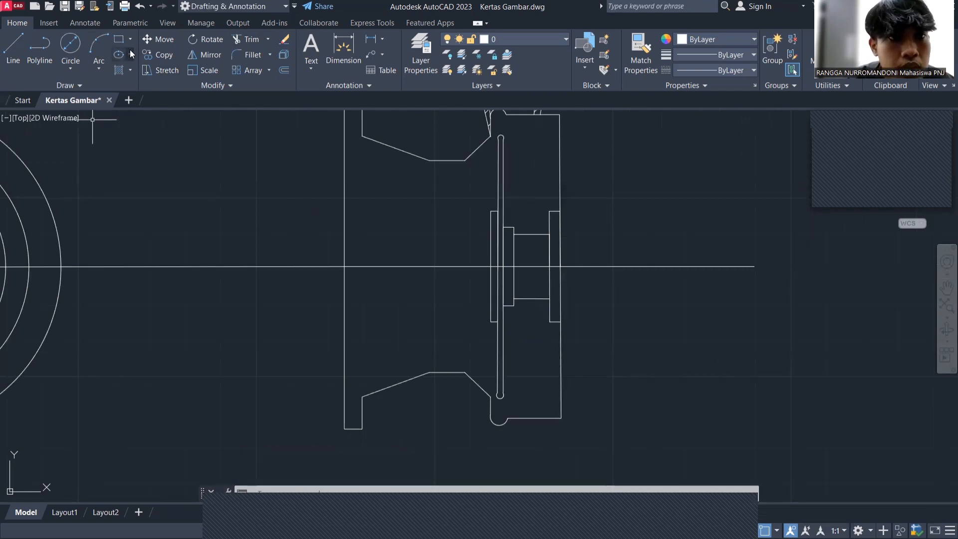
click(240, 39)
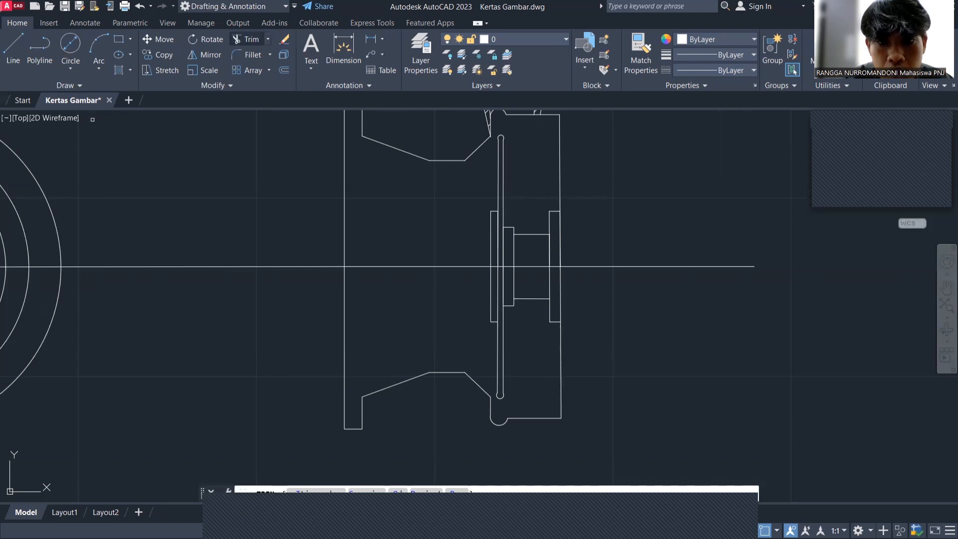
scroll(508, 234, up, 5)
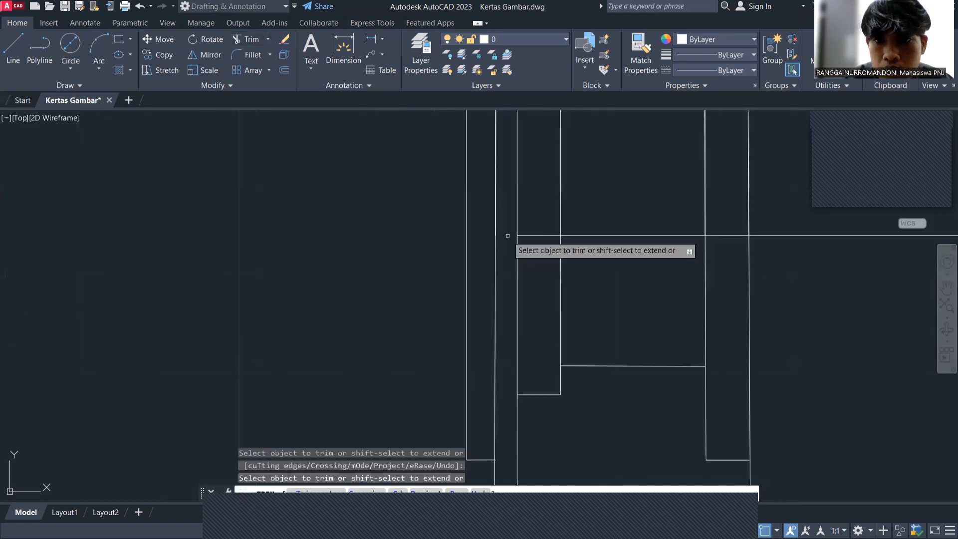
scroll(780, 235, down, 6)
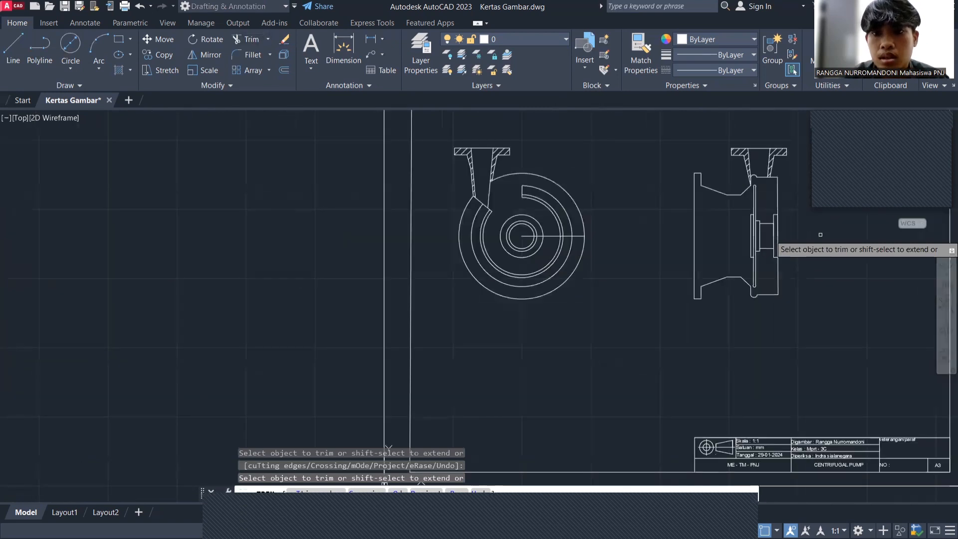
- Dimension the front view's outlet flange: overall width, bore width and flange thickness
scroll(687, 141, down, 2)
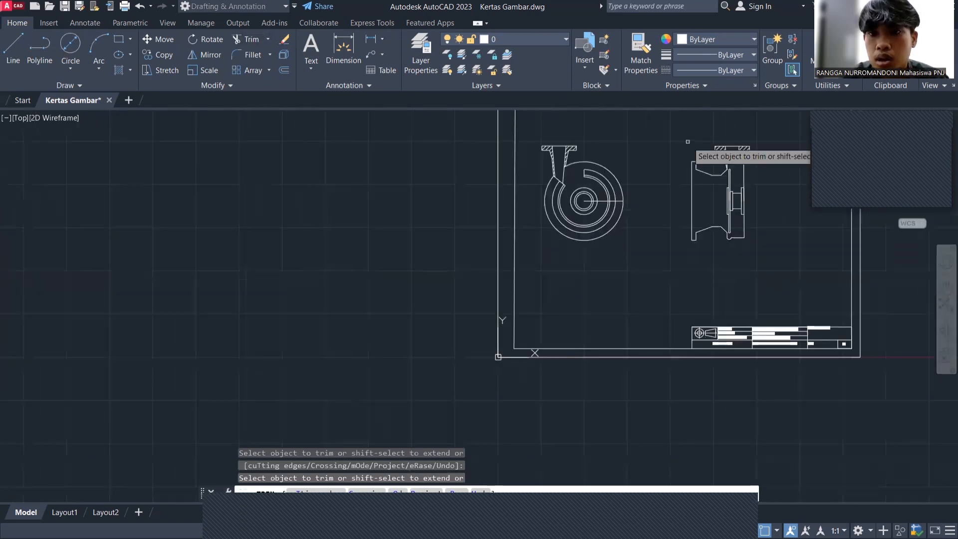
scroll(640, 128, up, 2)
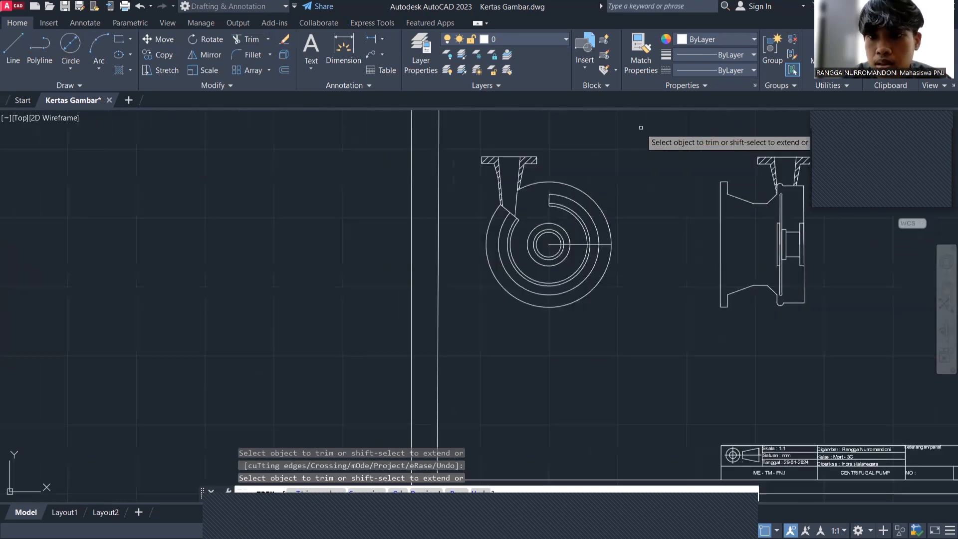
click(946, 285)
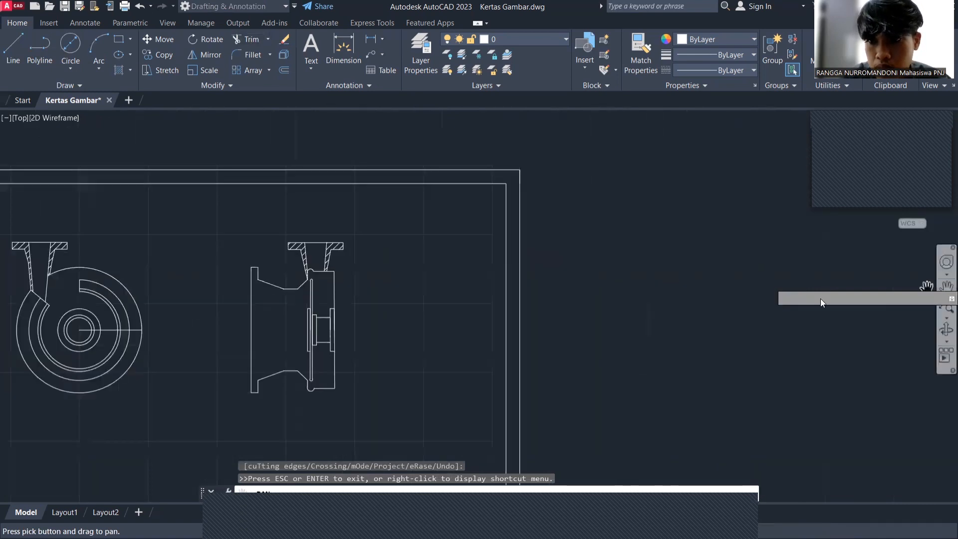
mouse_move(434, 338)
mouse_down()
mouse_move(590, 290)
mouse_move(620, 293)
mouse_up()
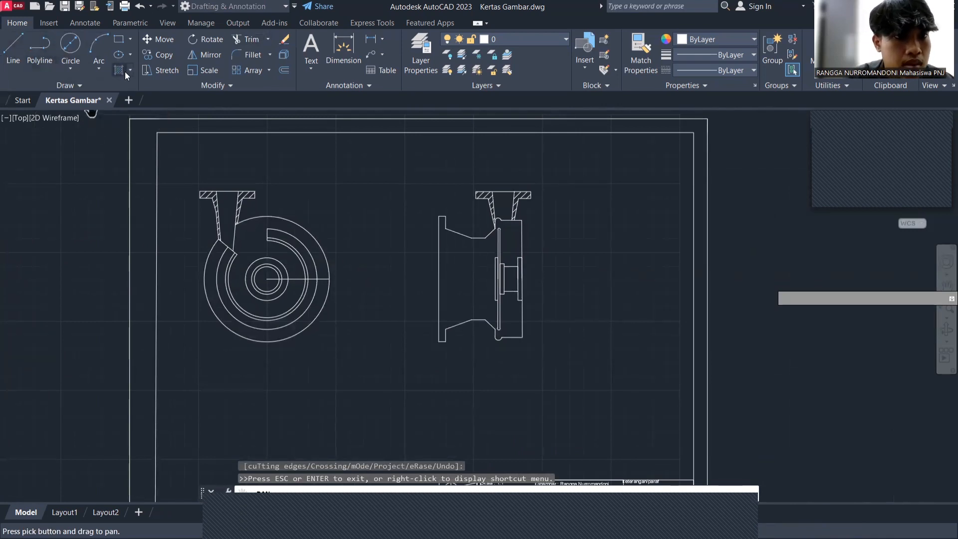
click(98, 24)
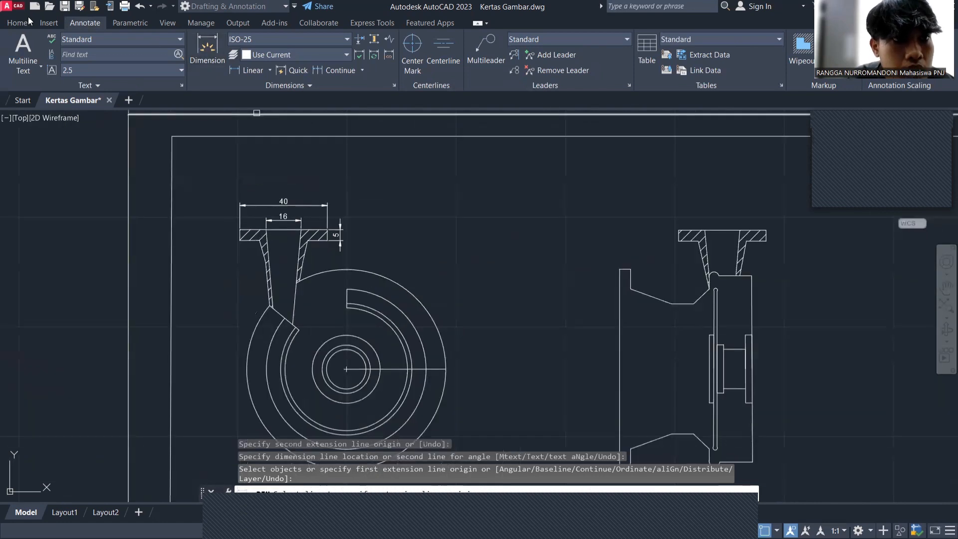
- Remove the horizontal line running from the circles' centre to the outer circle in the front view with Trim
click(22, 22)
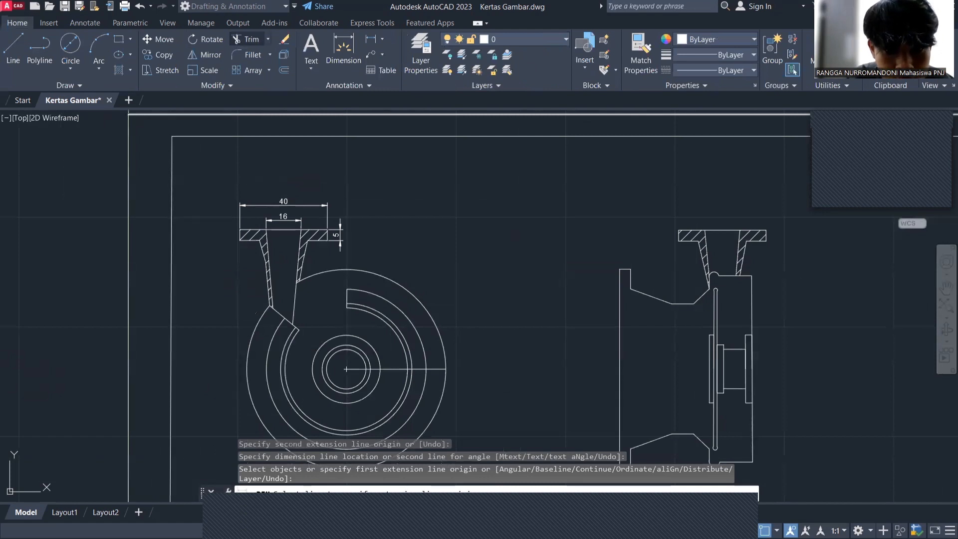
click(244, 40)
scroll(380, 435, down, 3)
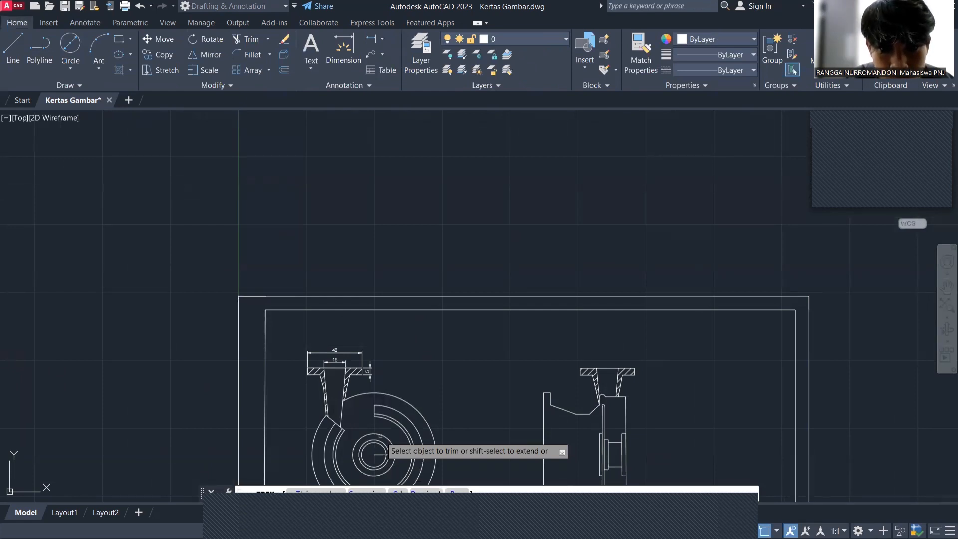
scroll(399, 449, up, 5)
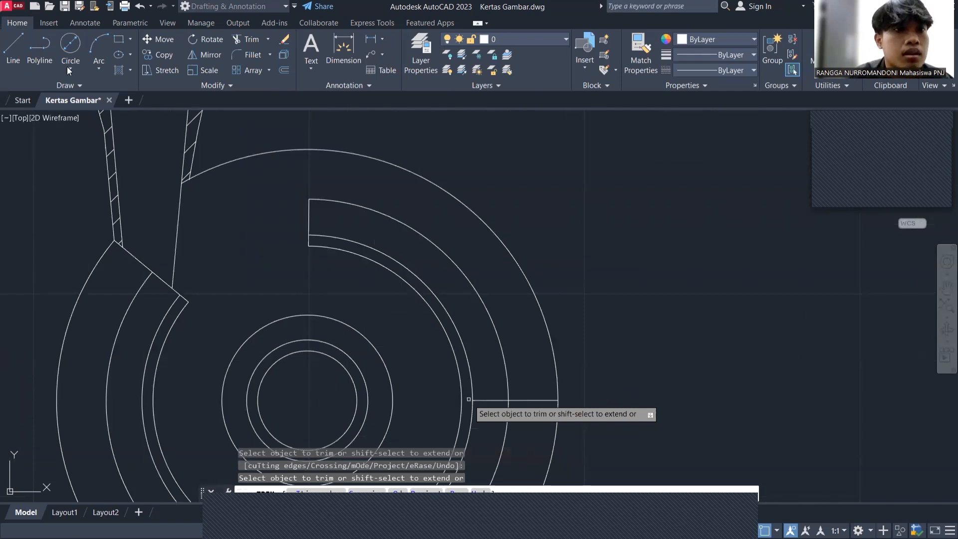
- Add a radius dimension to the front view's outermost casing arc, placed to the upper left outside it
click(82, 22)
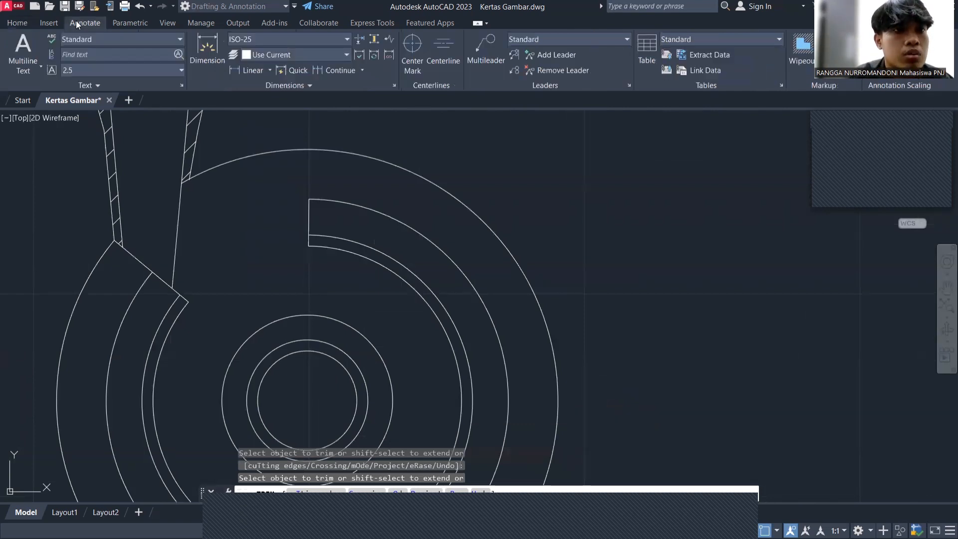
click(213, 64)
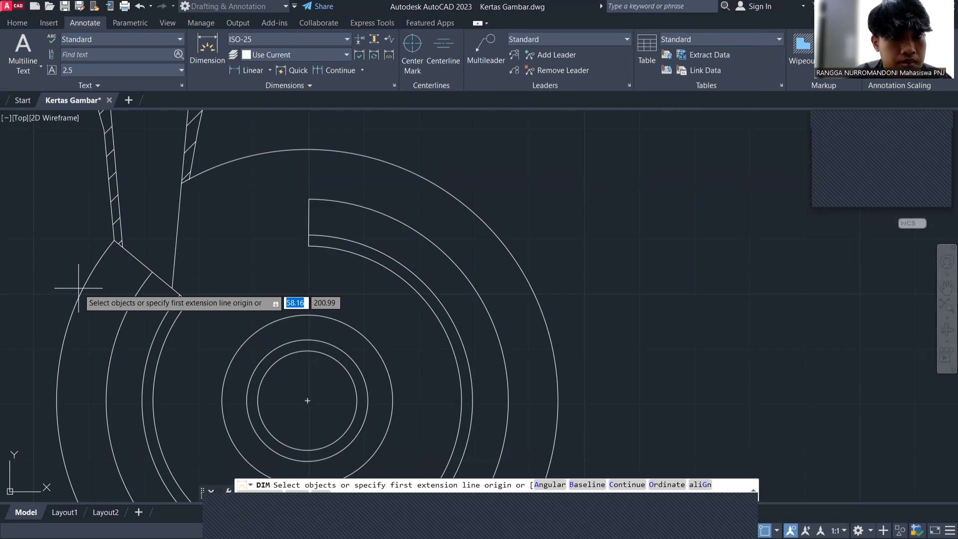
click(78, 288)
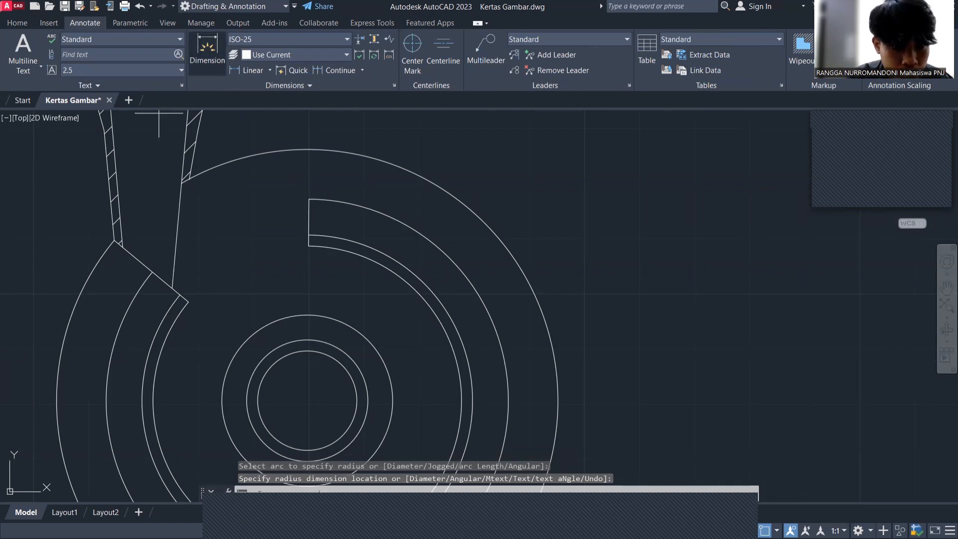
- Add a radius dimension to the second-largest arc of the front view, placed left outside the casing
click(207, 54)
scroll(210, 325, up, 2)
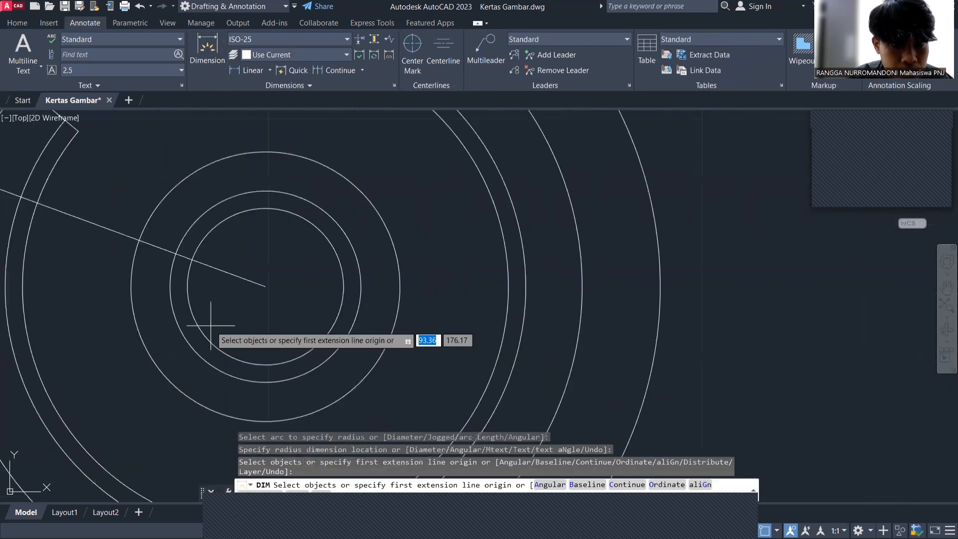
scroll(210, 325, up, 2)
click(361, 273)
key(Escape)
scroll(361, 274, down, 4)
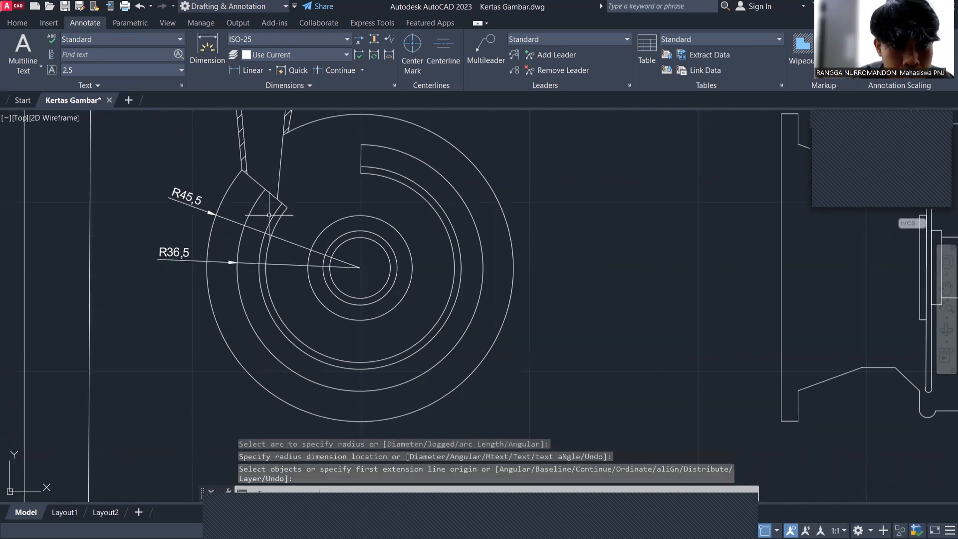
- Add a diameter dimension to the largest of the three inner circles in the front view, placed to its lower left
click(202, 53)
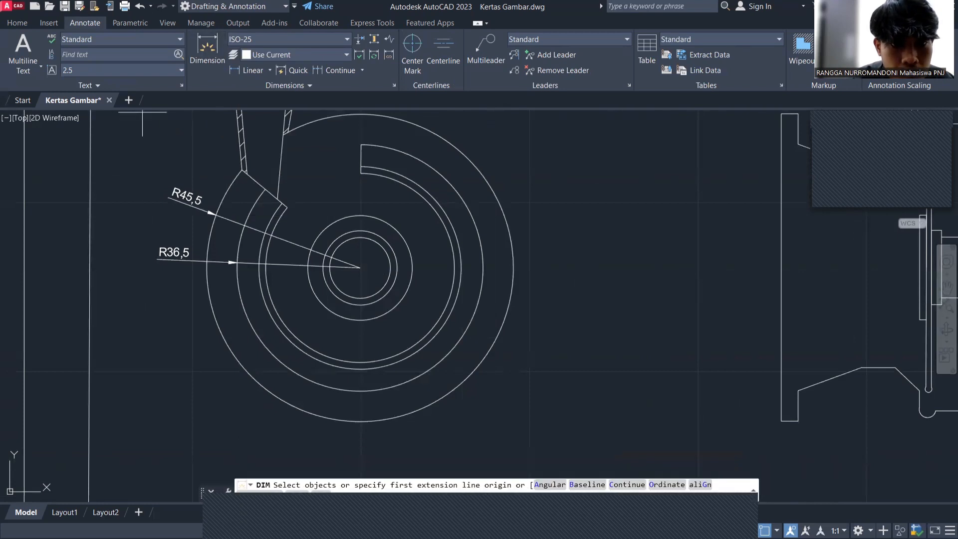
click(321, 304)
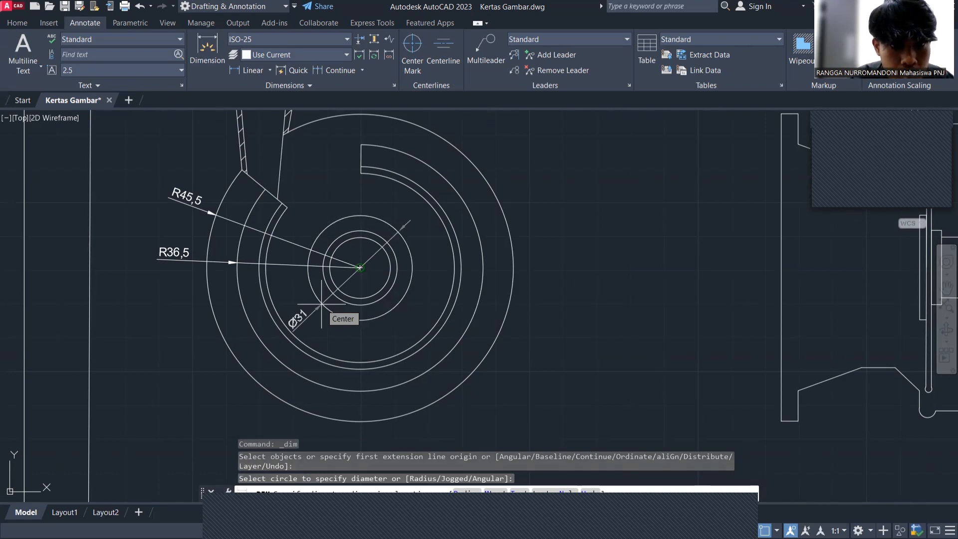
click(301, 287)
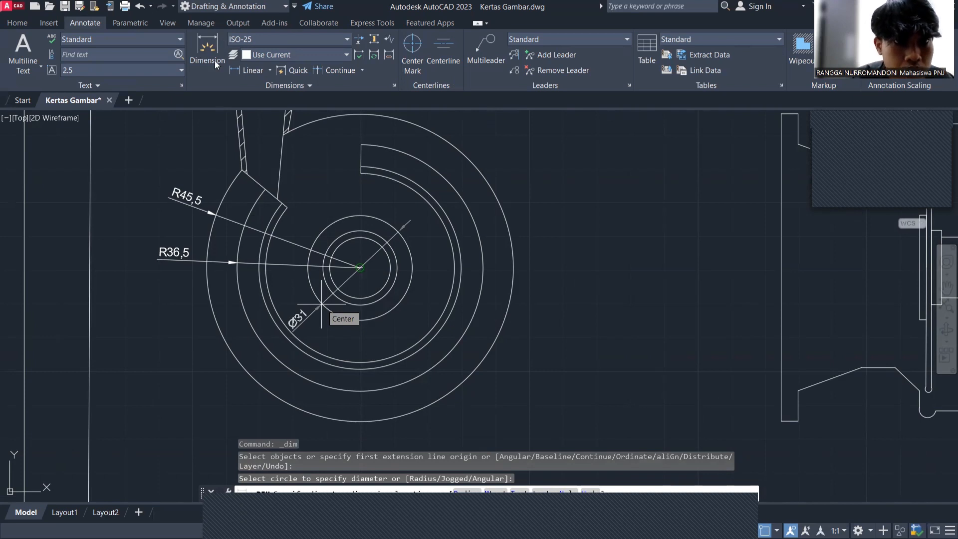
- Try a diameter dimension on the middle inner circle with its text inside the circle, and undo it
click(210, 54)
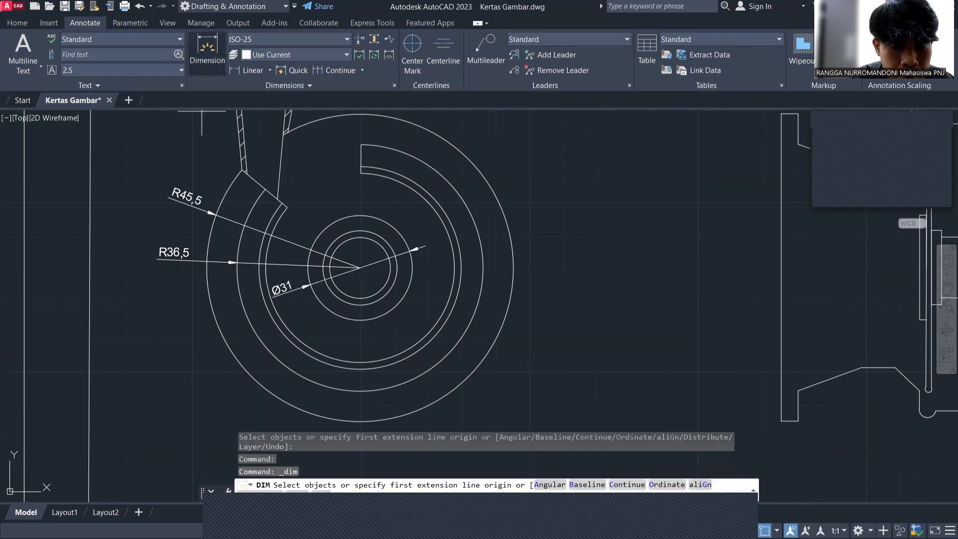
click(330, 290)
click(354, 258)
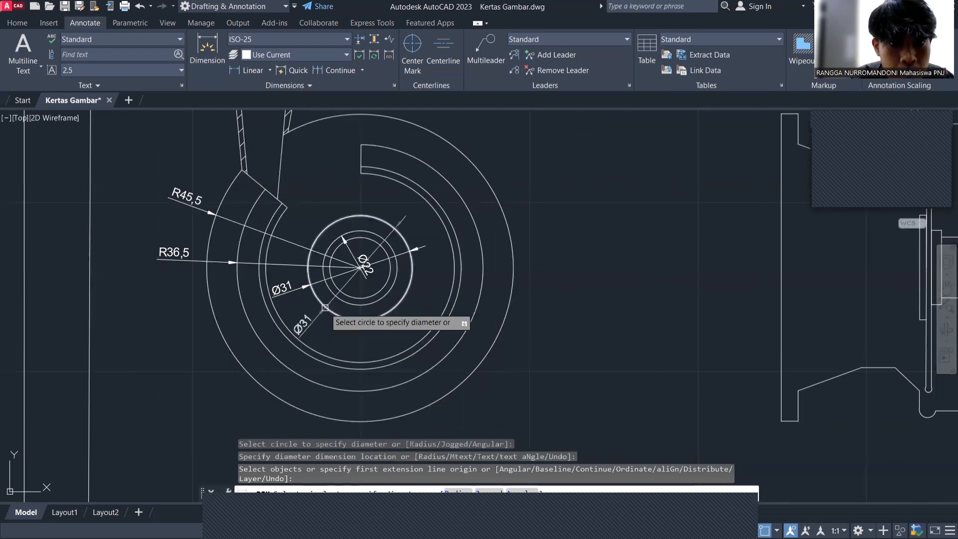
click(139, 7)
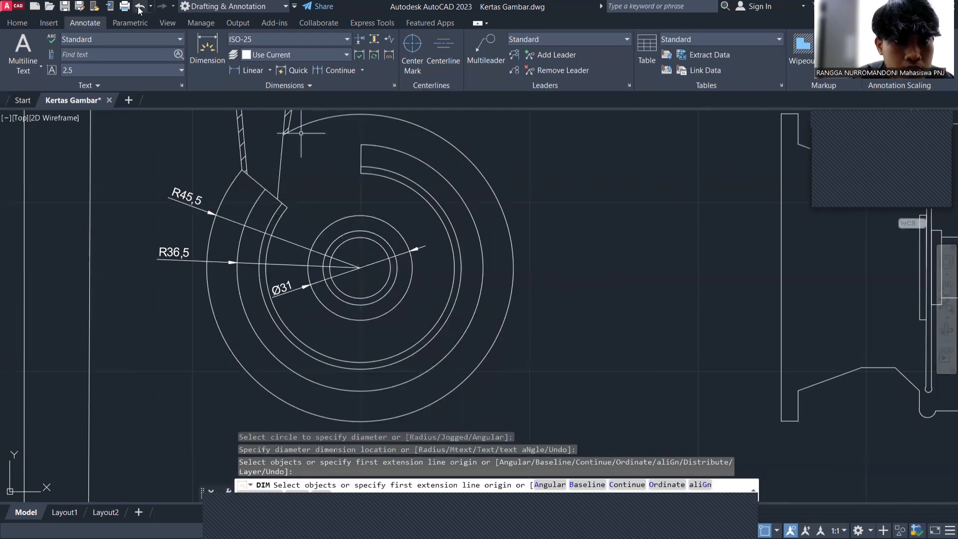
click(138, 7)
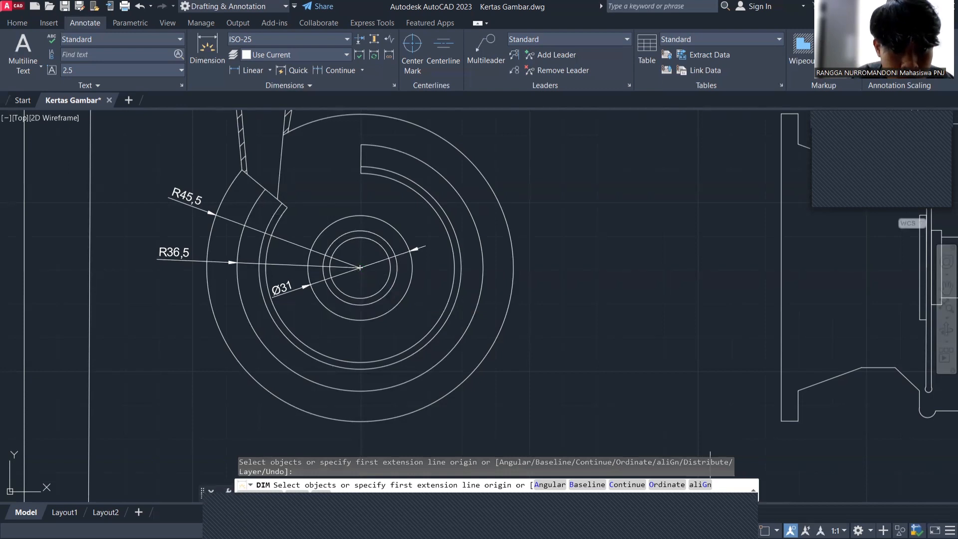
- Add diameter dimensions to the middle and innermost circles of the front view, placed at the lower left and lower right outside them
click(335, 296)
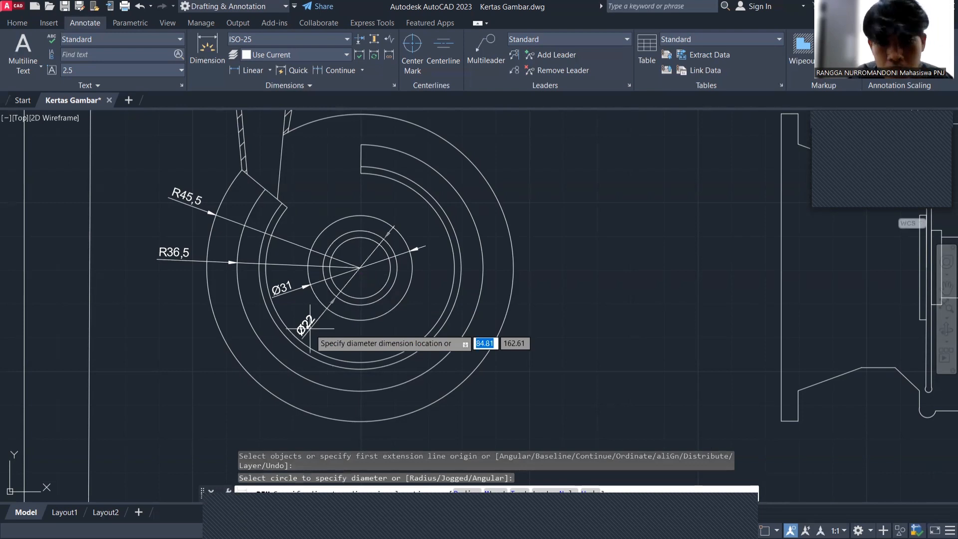
click(309, 328)
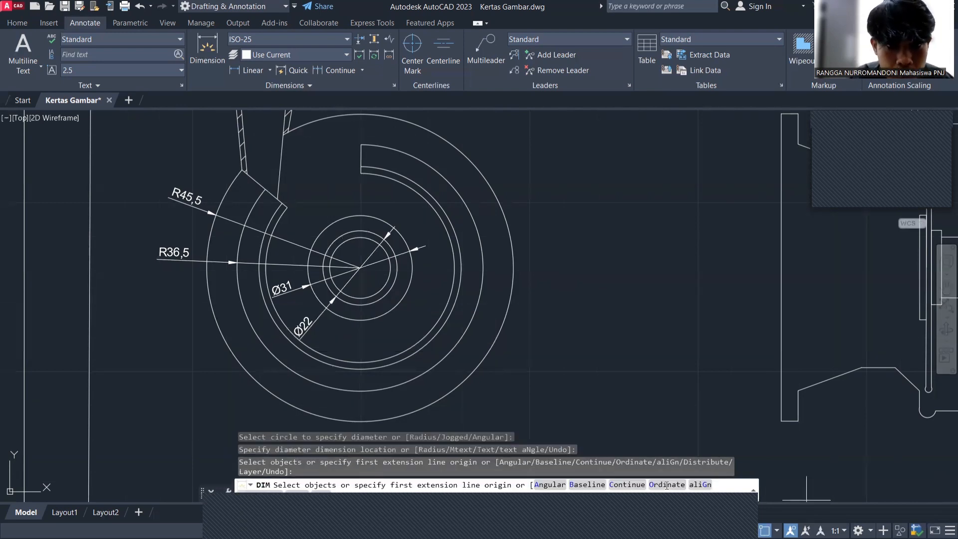
click(194, 54)
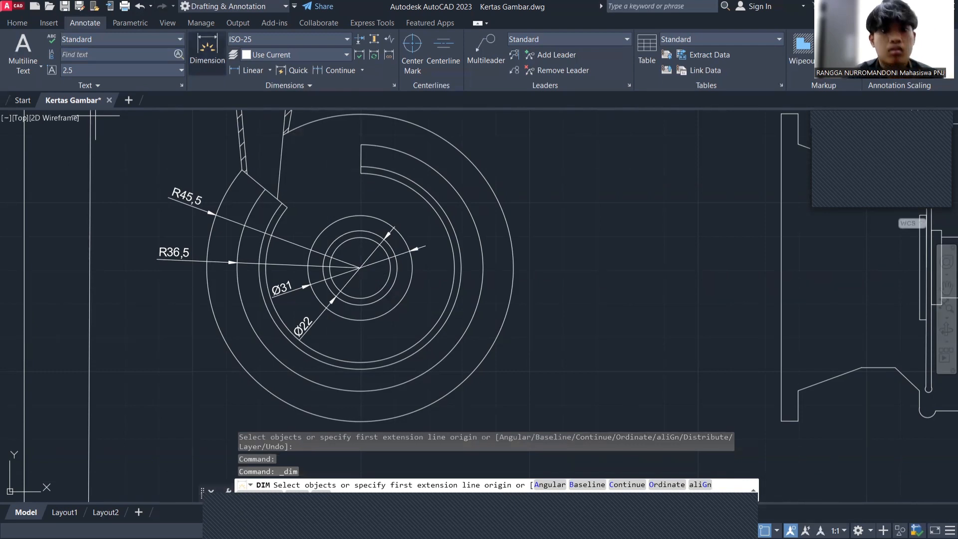
- Dimension the overall height of the side view's large left flange and the height of the small hub flange at its right edge
scroll(578, 301, down, 4)
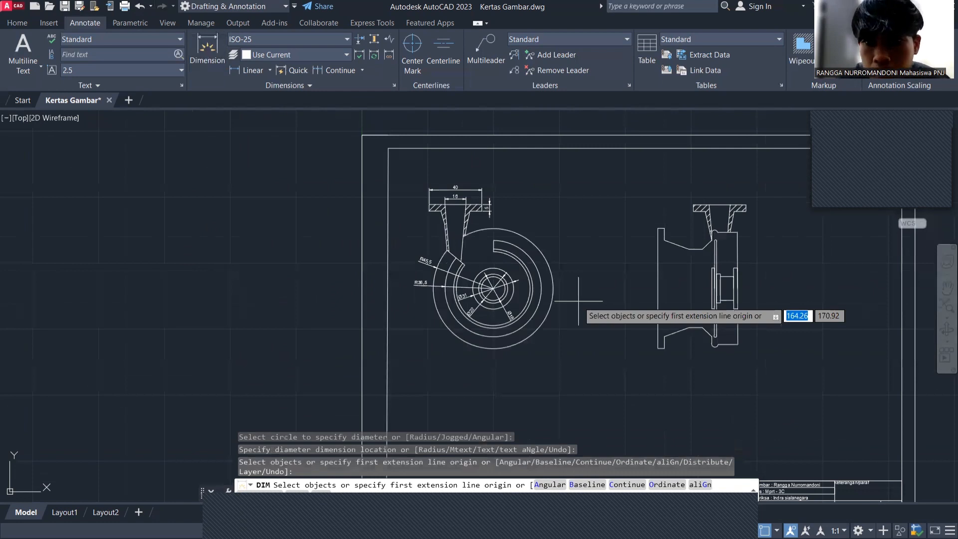
click(212, 58)
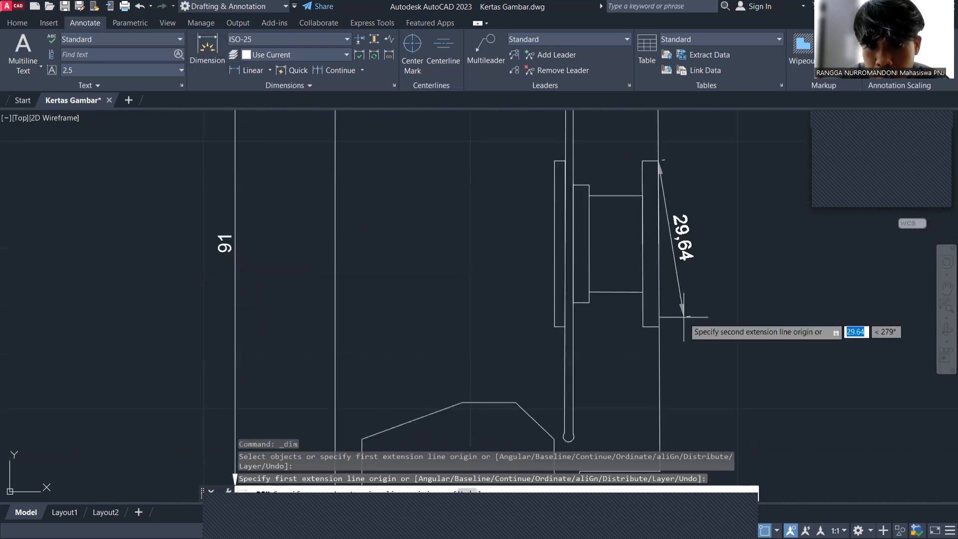
scroll(701, 139, up, 6)
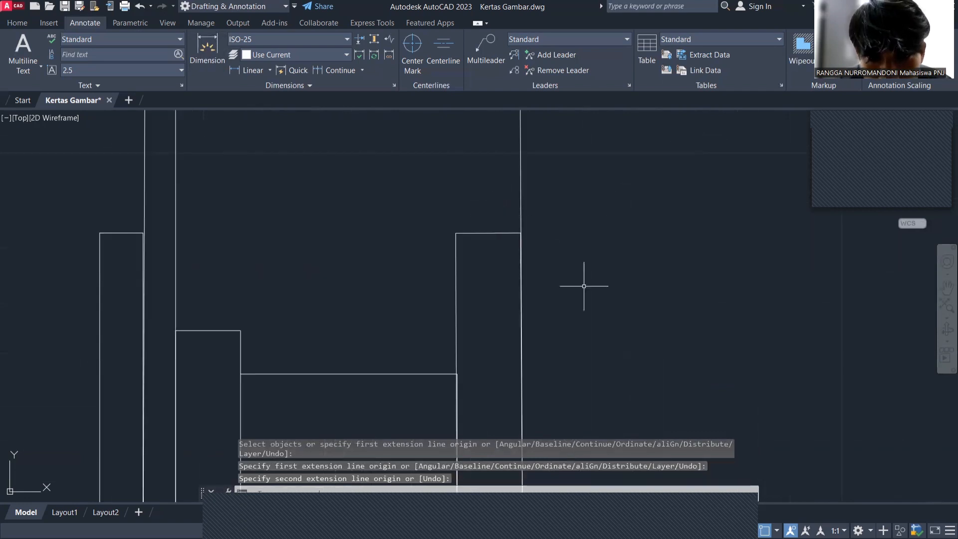
scroll(584, 279, up, 4)
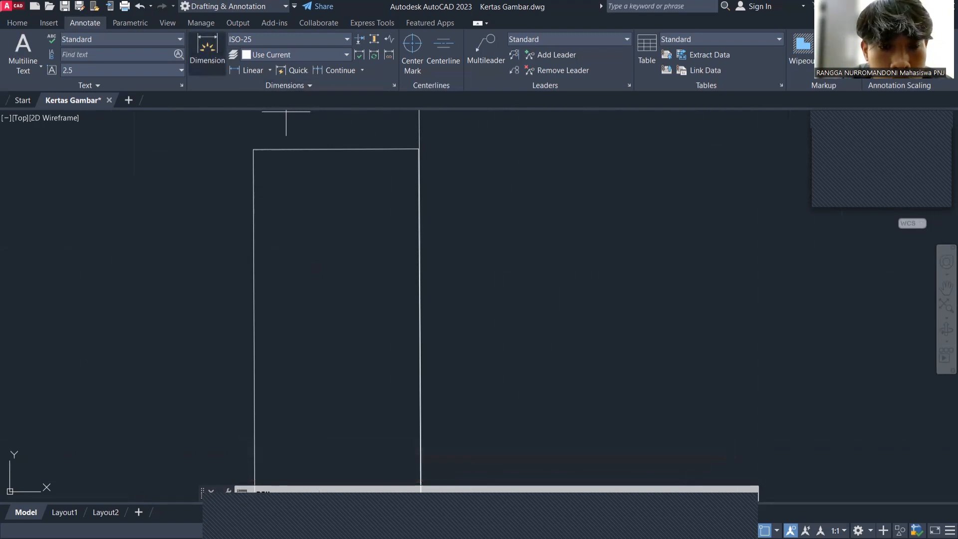
click(207, 50)
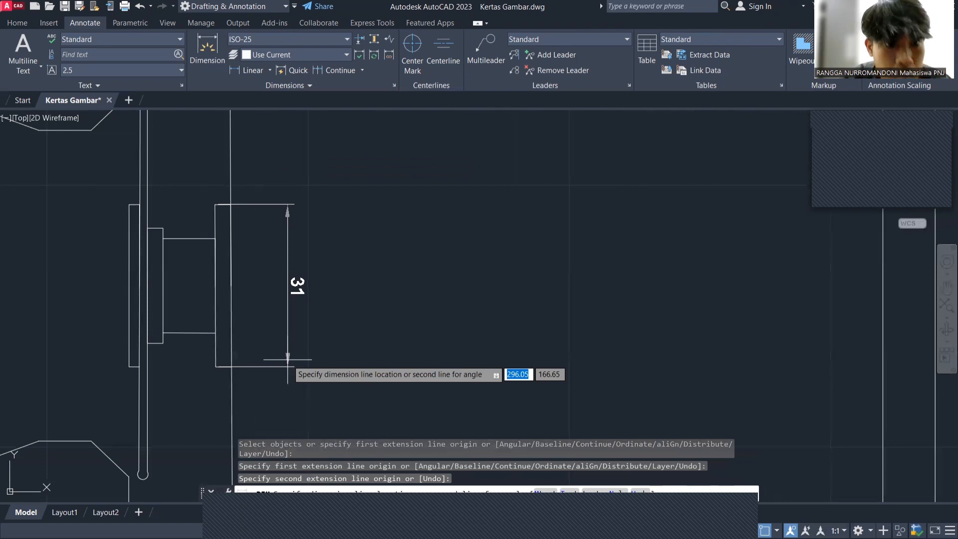
click(288, 359)
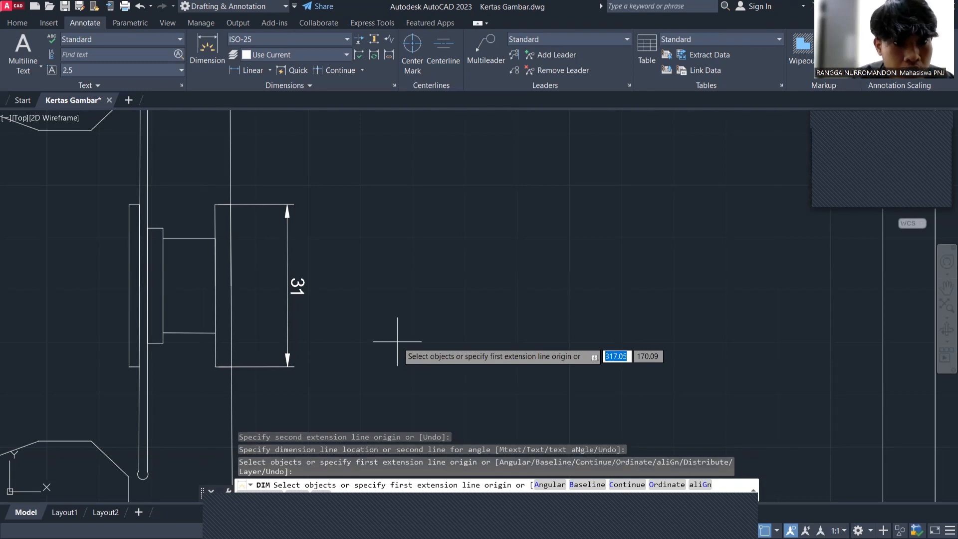
key(Escape)
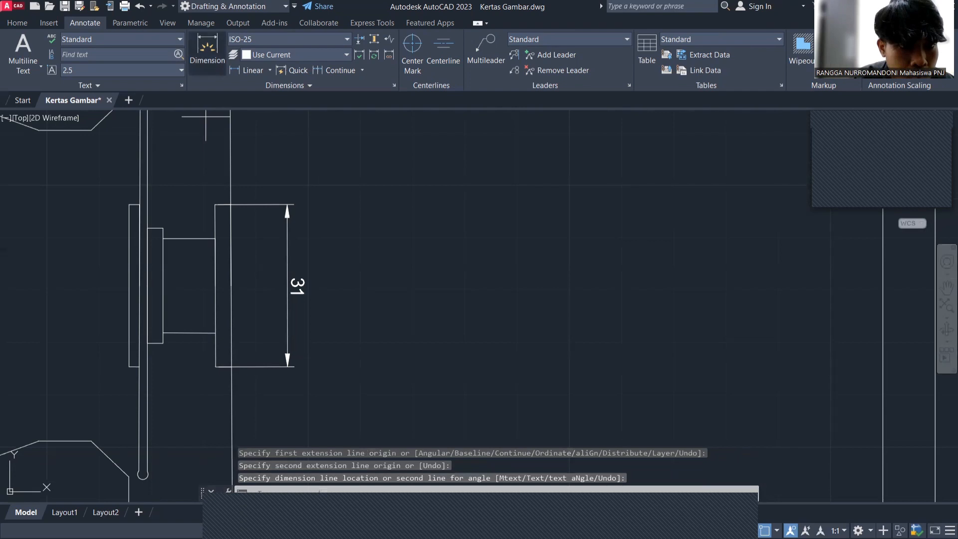
- Dimension the shaft's height in the side view, placed between the hub flange and its height dimension
key(Return)
click(163, 239)
click(163, 333)
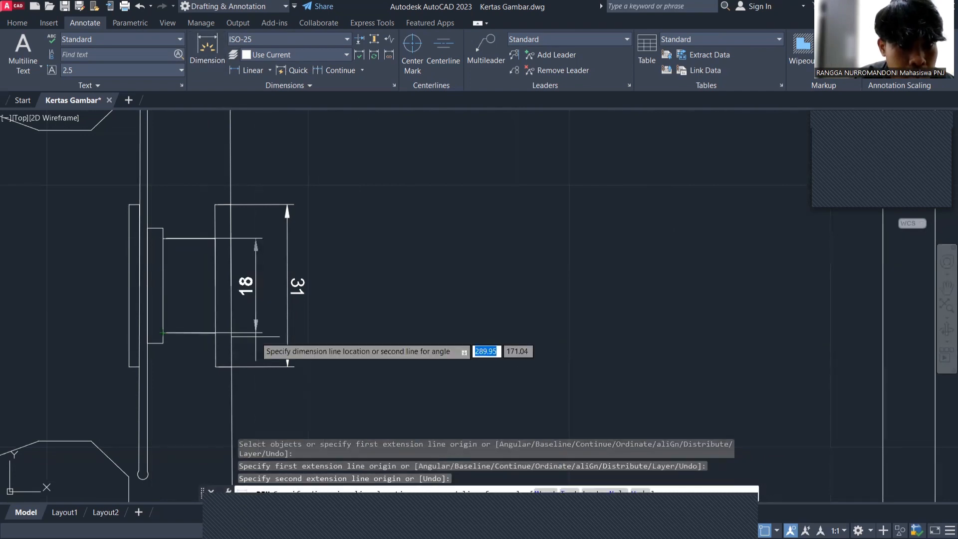
click(255, 332)
scroll(100, 185, down, 2)
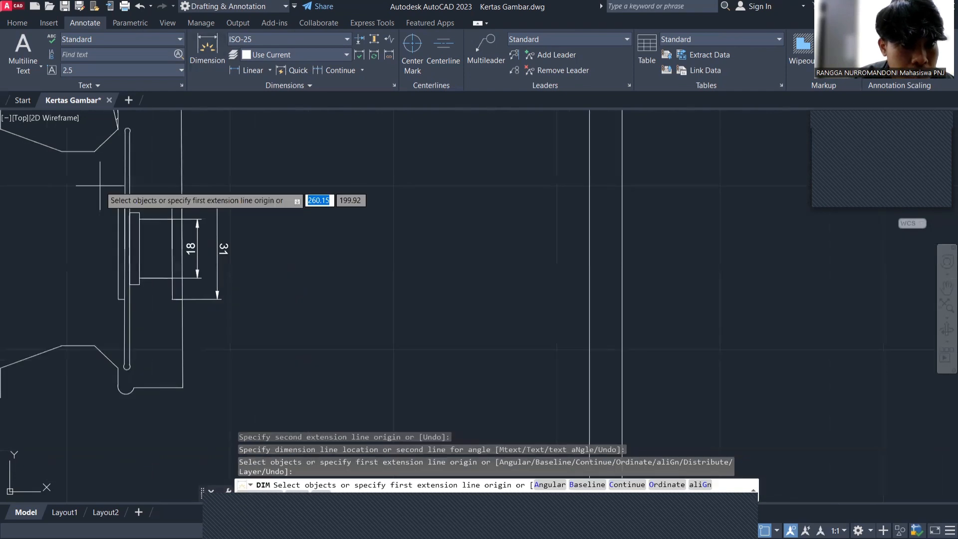
click(206, 56)
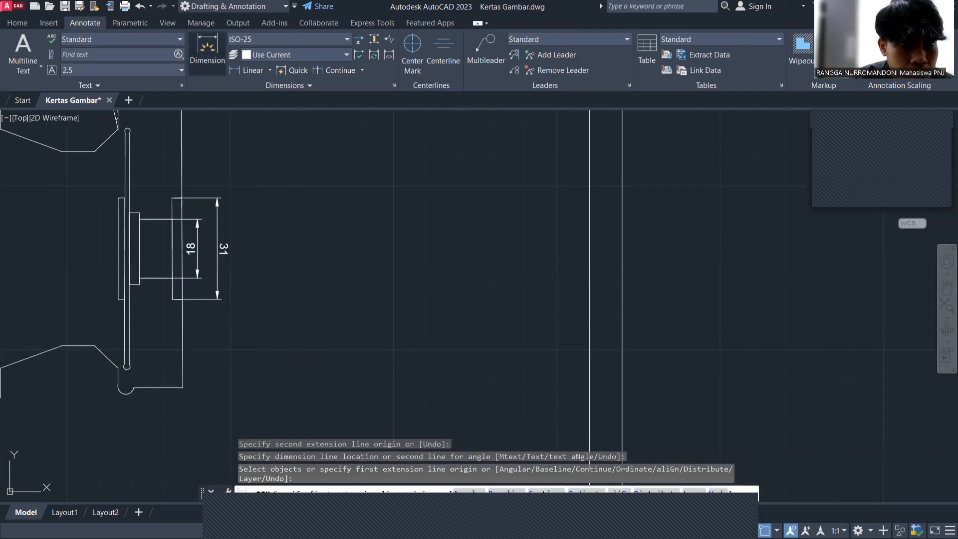
scroll(135, 211, up, 4)
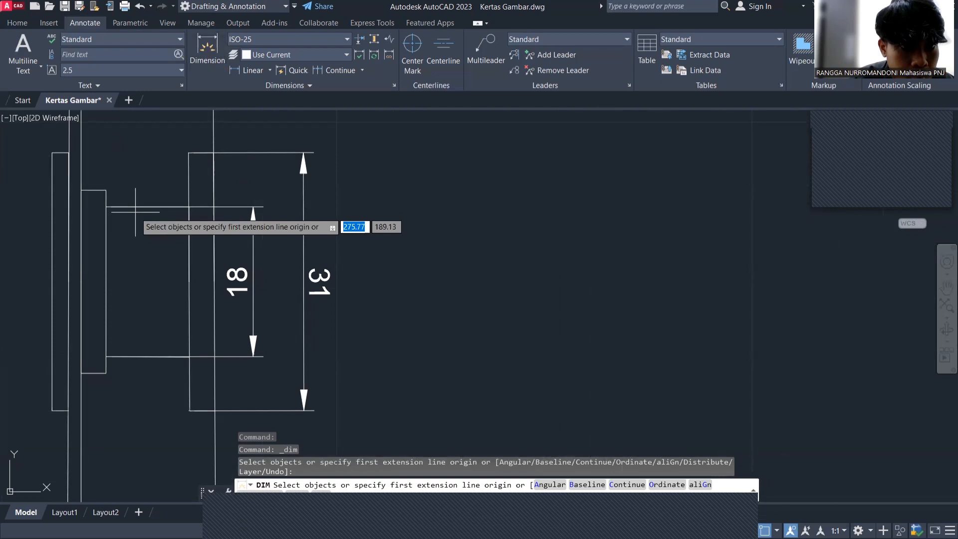
click(188, 225)
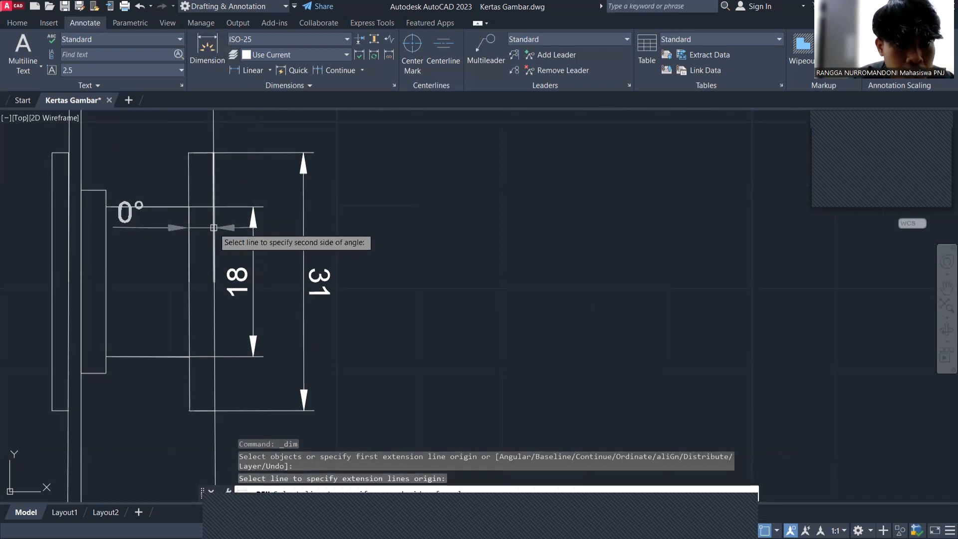
click(213, 228)
- Add a radius dimension to the larger rounded arc at the bottom of the side view's casing, placed to its lower right
scroll(249, 291, down, 2)
scroll(250, 291, down, 2)
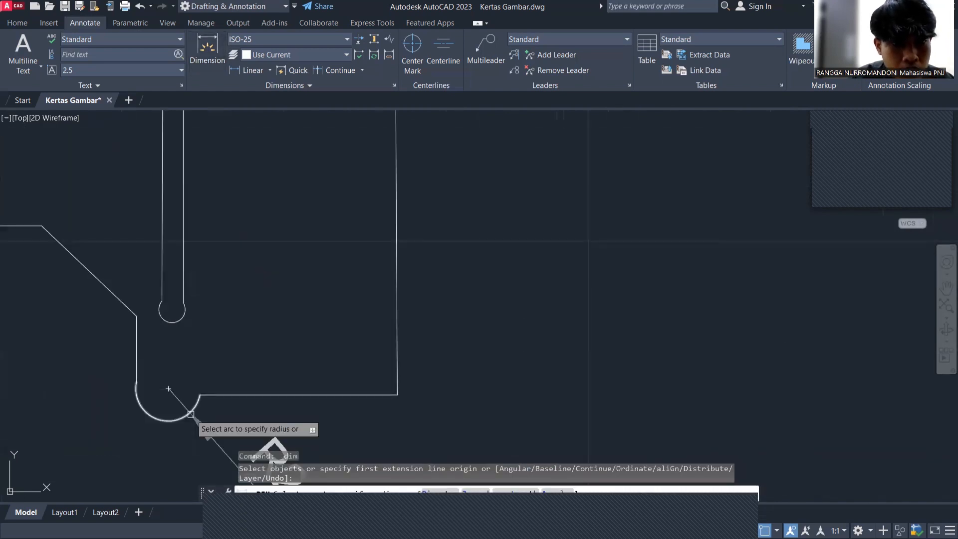
click(190, 413)
click(207, 438)
scroll(296, 359, down, 2)
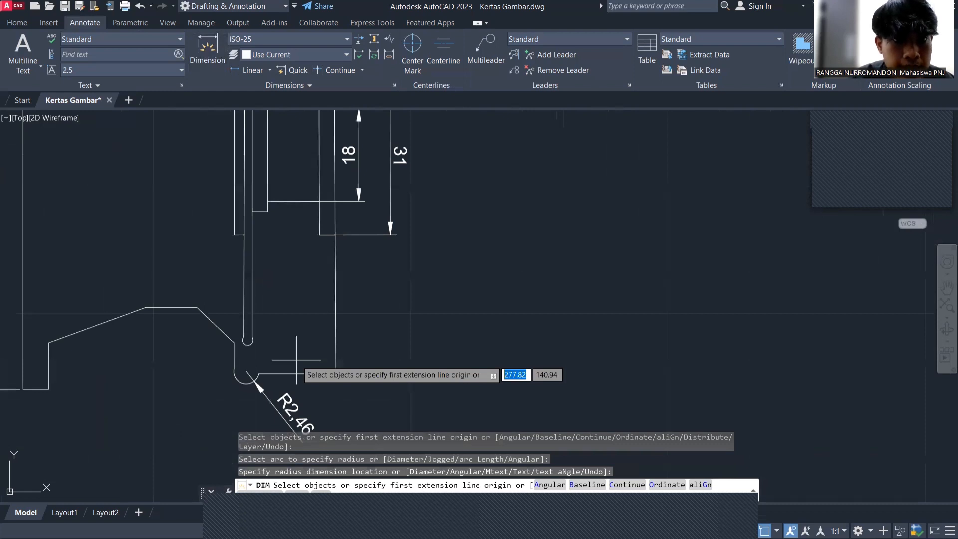
- Dimension the height of the thin plate left of the vertical disc in the side view, placed inside the casing near the large flange
scroll(267, 163, down, 4)
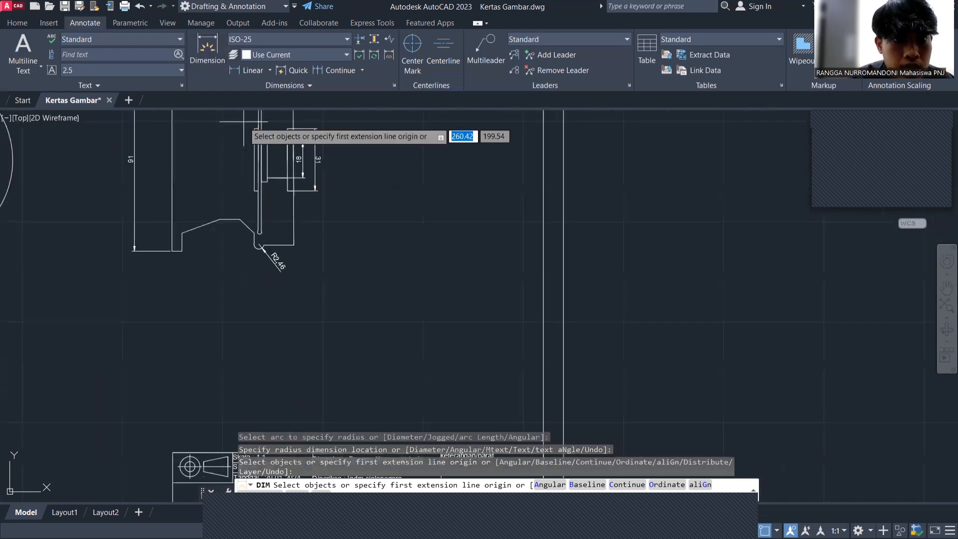
scroll(244, 122, up, 2)
click(206, 59)
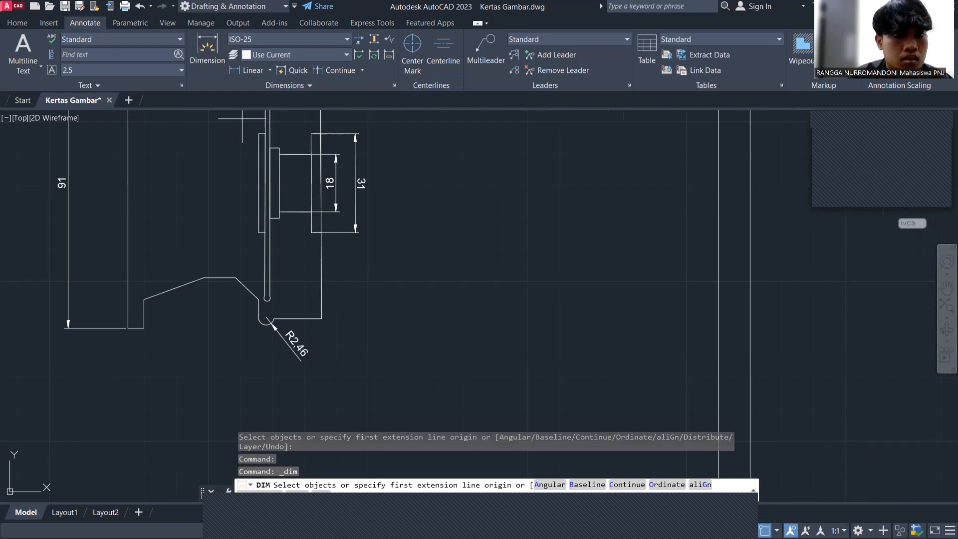
- Examine both dimensioned views and the title block on the whole sheet, and end the dimension command
scroll(96, 264, down, 6)
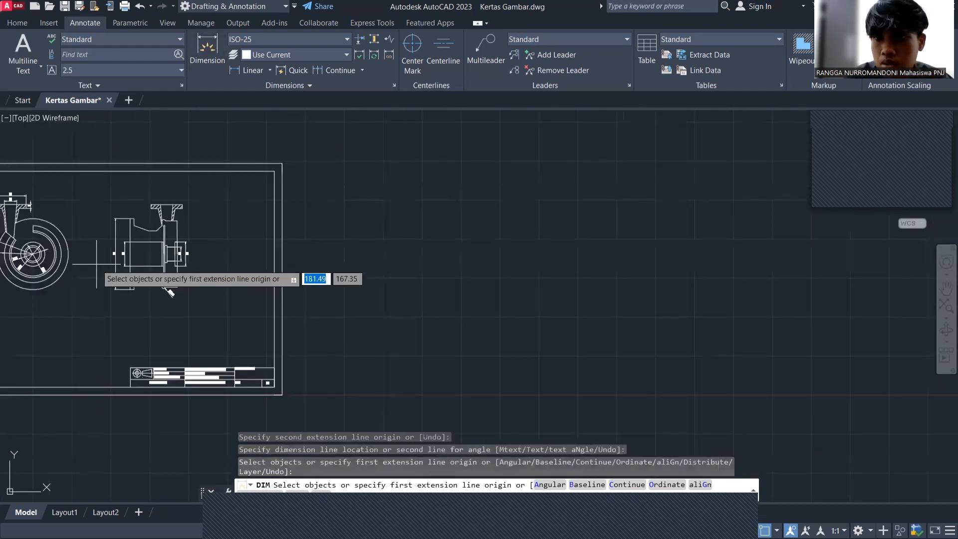
click(946, 288)
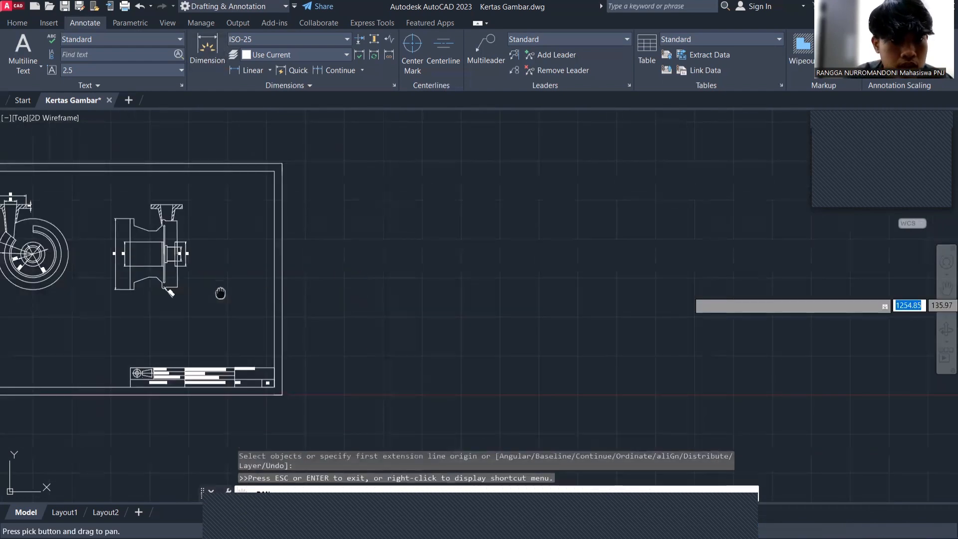
drag(220, 293, 404, 297)
scroll(261, 310, up, 6)
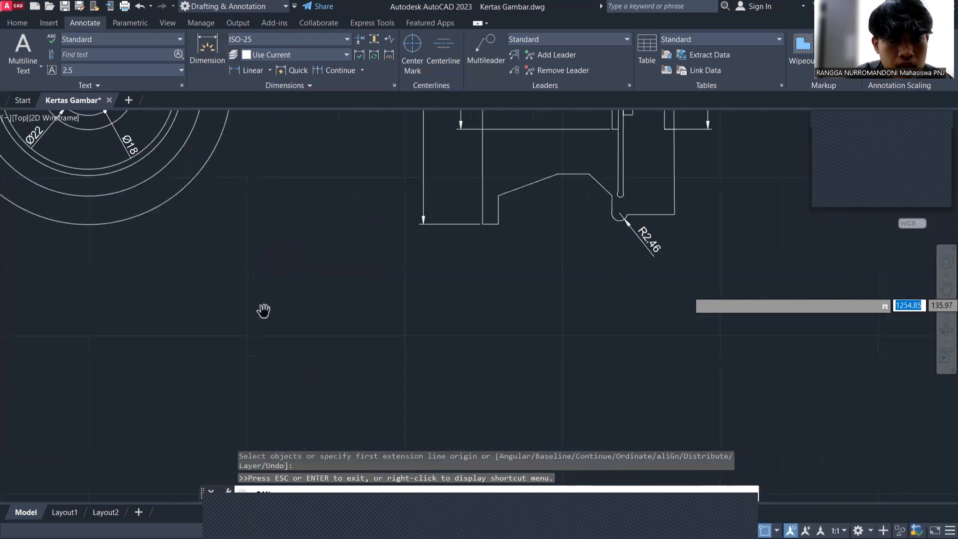
scroll(263, 310, down, 6)
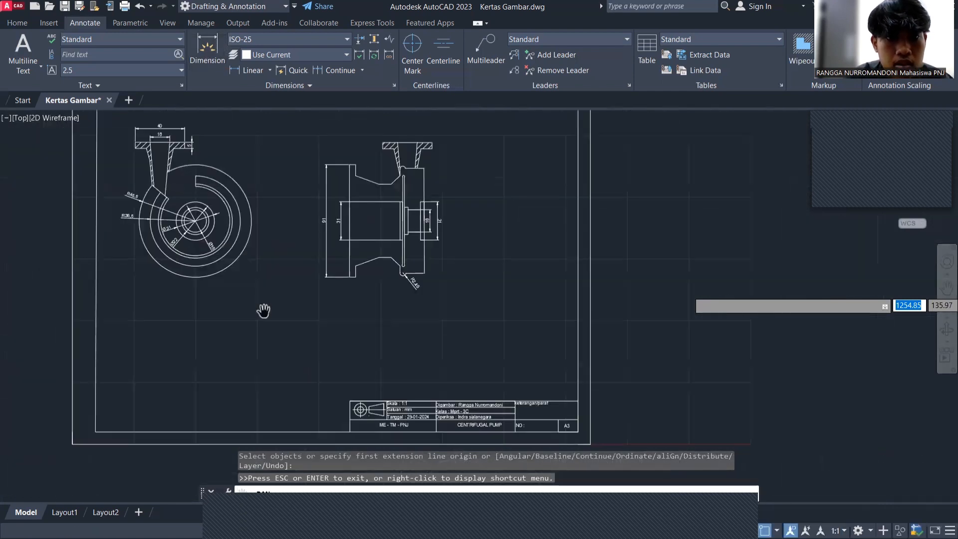
mouse_move(241, 283)
mouse_down()
mouse_move(278, 317)
mouse_move(278, 302)
mouse_move(360, 308)
mouse_up()
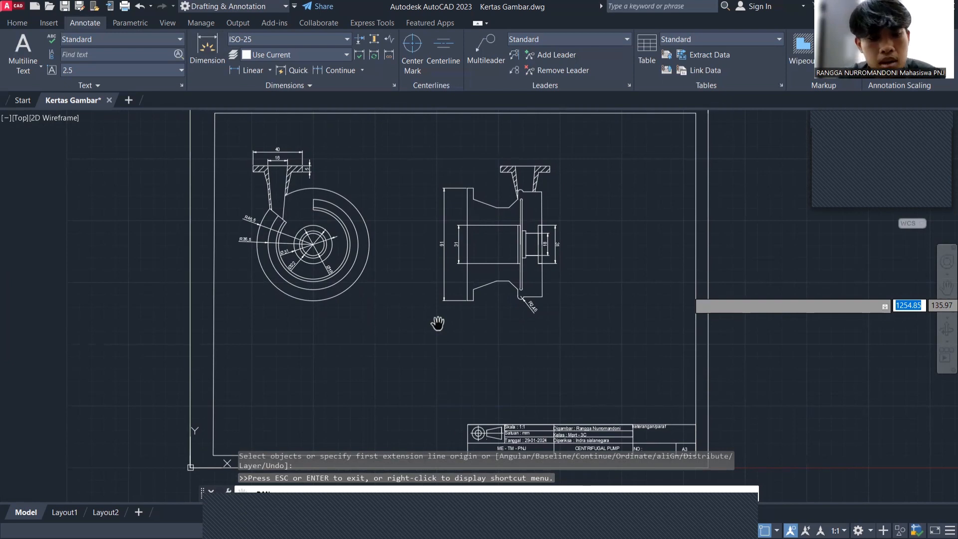
key(Escape)
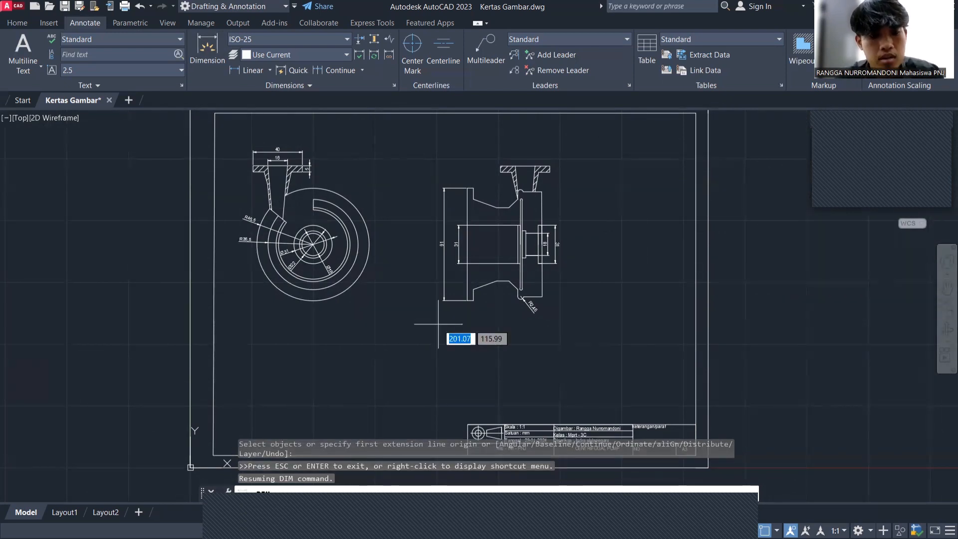
key(Escape)
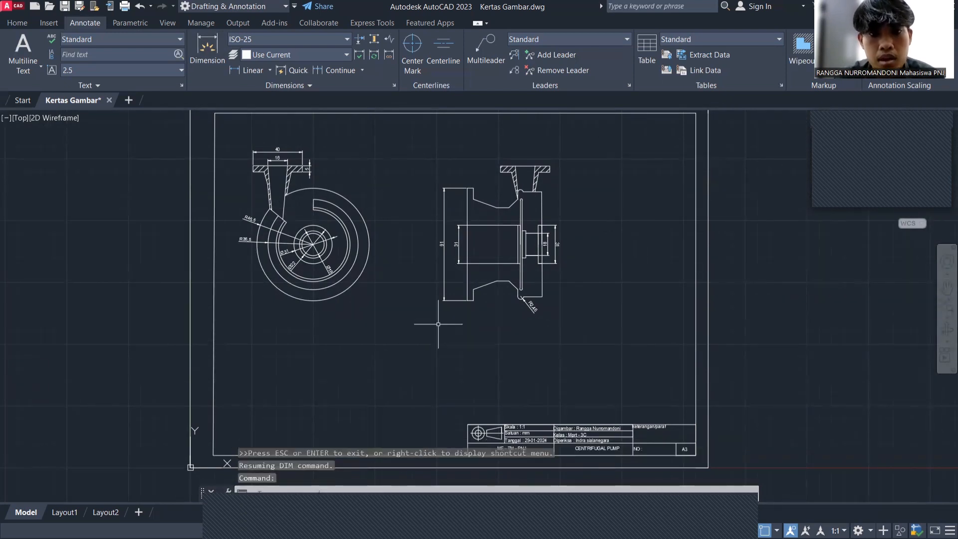